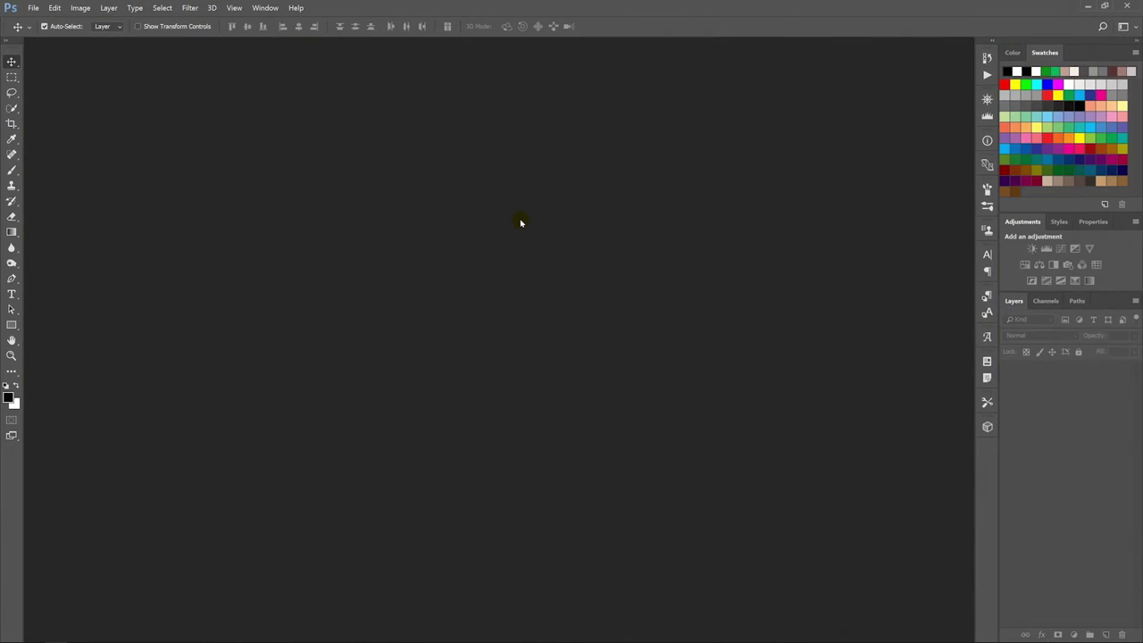
Open taxi_to_active.jpg, fit it to the window, and marquee everything above the runway tarmac.
{"action": "double_click", "coordinate": [521, 221]}
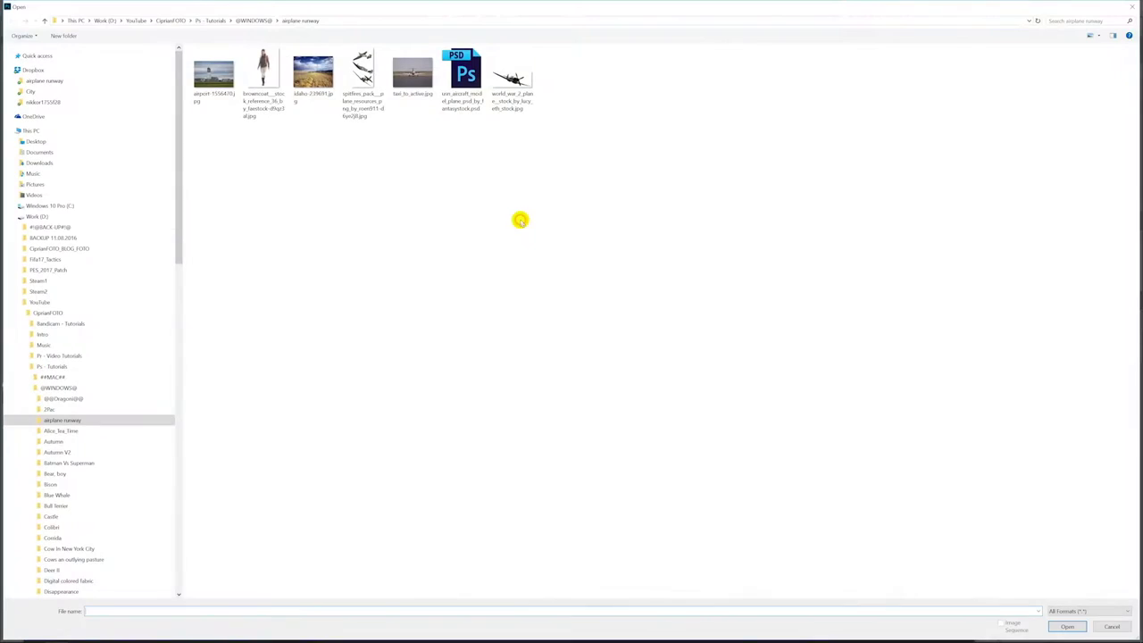
{"action": "double_click", "coordinate": [408, 87]}
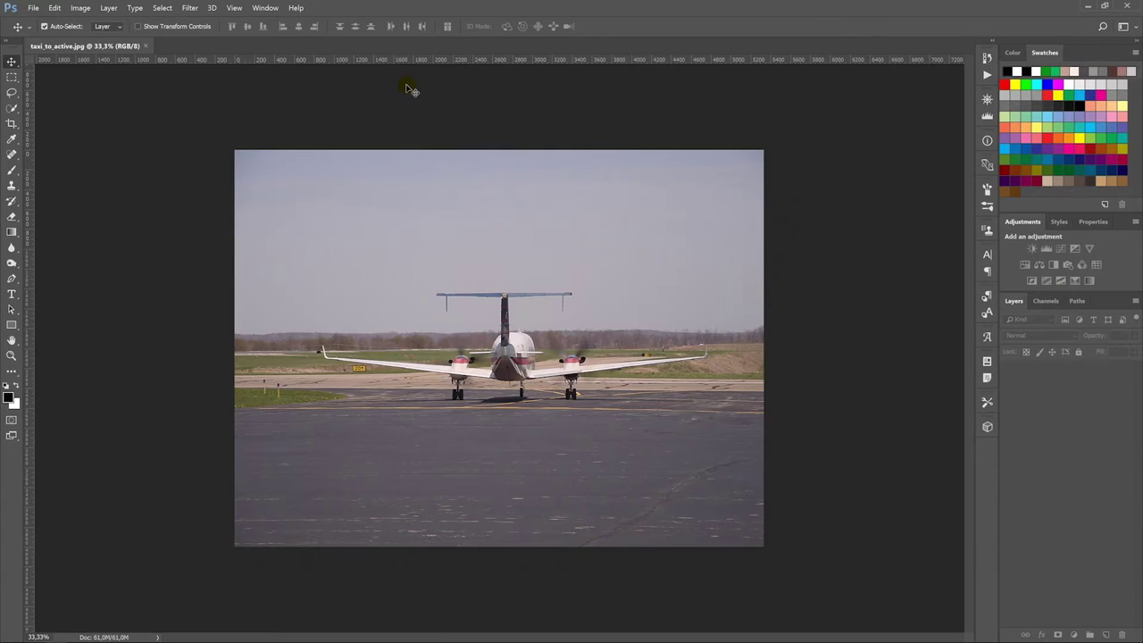
{"action": "key", "text": "ctrl+0"}
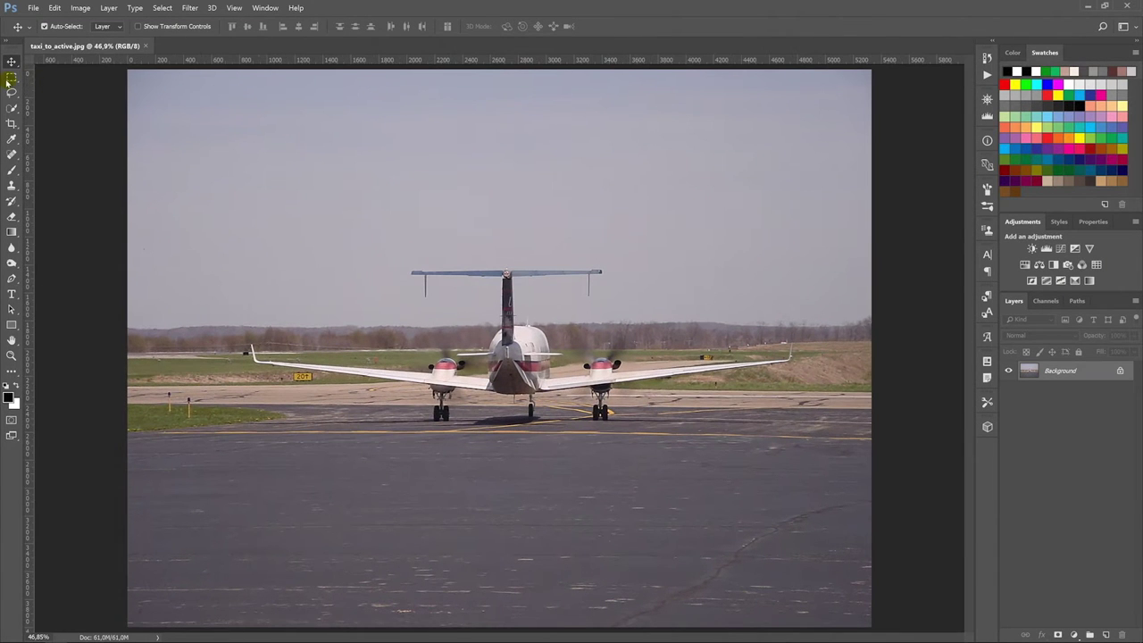
{"action": "left_click", "coordinate": [12, 77]}
{"action": "left_click_drag", "start_coordinate": [127, 69], "coordinate": [858, 423]}
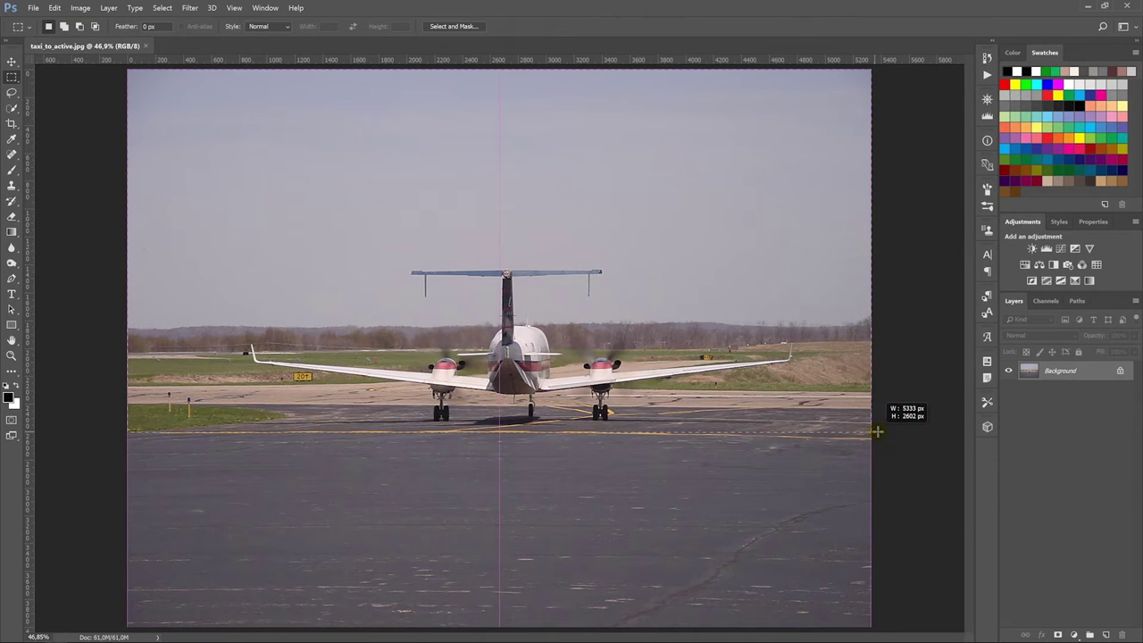
{"action": "left_click_drag", "start_coordinate": [859, 423], "coordinate": [876, 424]}
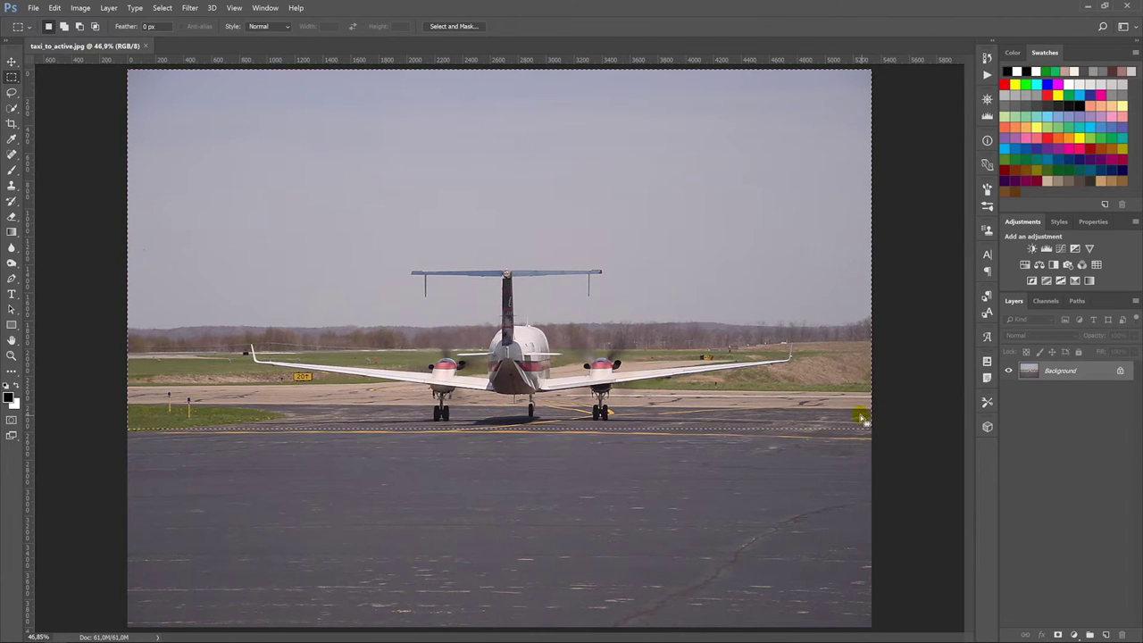
Copy the inverted tarmac selection to a layer named runaway, delete Background, and bring up Open.
{"action": "key", "text": "ctrl+shift+i"}
{"action": "key", "text": "ctrl+j"}
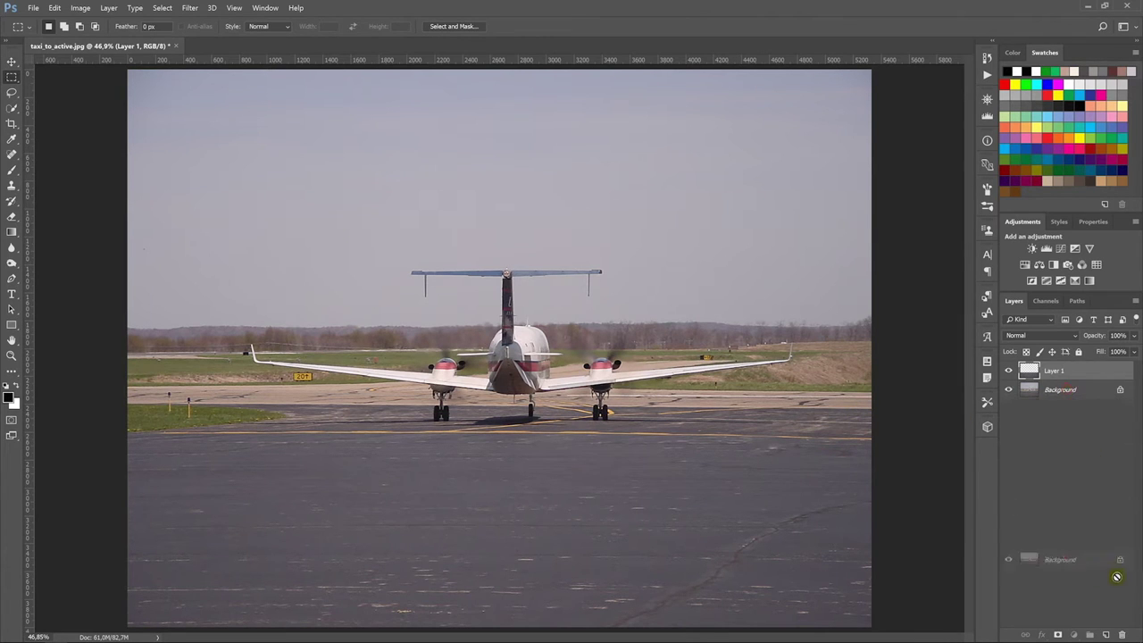
{"action": "left_click_drag", "start_coordinate": [1072, 400], "coordinate": [1121, 617]}
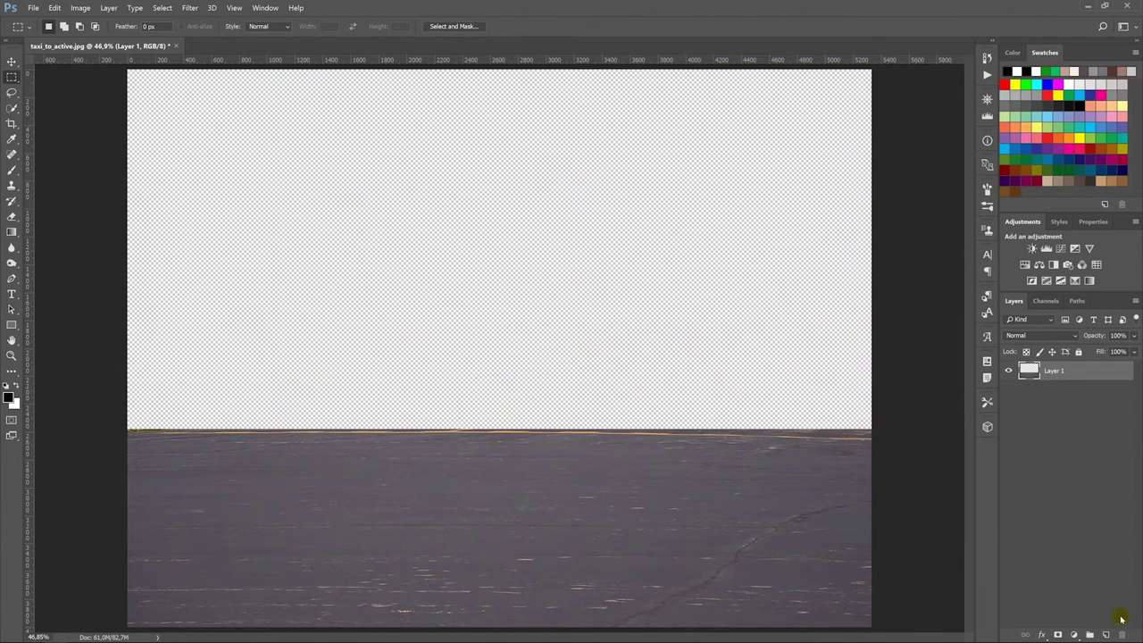
{"action": "double_click", "coordinate": [1054, 371]}
{"action": "type", "text": "away"}
{"action": "left_click", "coordinate": [1072, 440]}
{"action": "left_click", "coordinate": [11, 60]}
{"action": "right_click", "coordinate": [328, 45]}
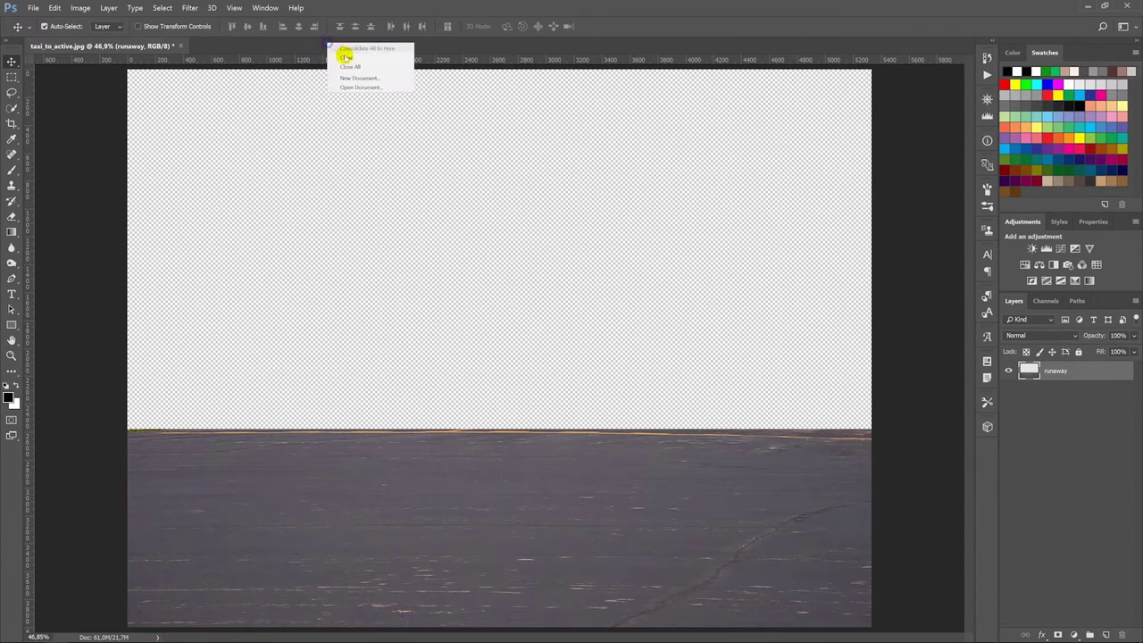
{"action": "left_click", "coordinate": [395, 87]}
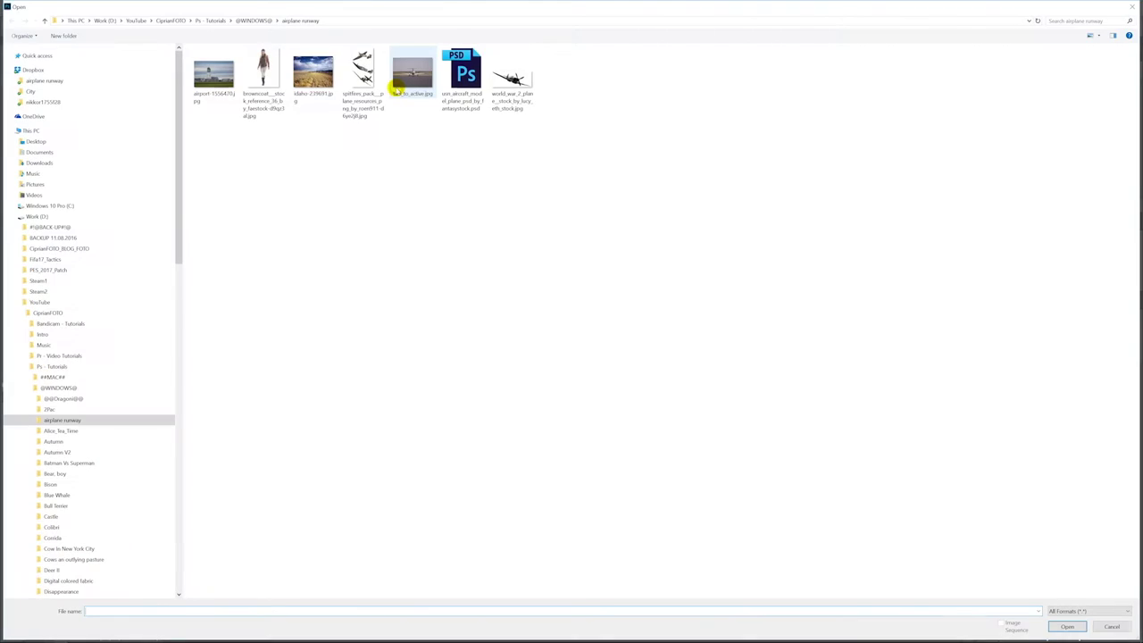
Drag idaho-239691.jpg into the runway document and scale it to about 135% to fill the canvas.
{"action": "double_click", "coordinate": [314, 78]}
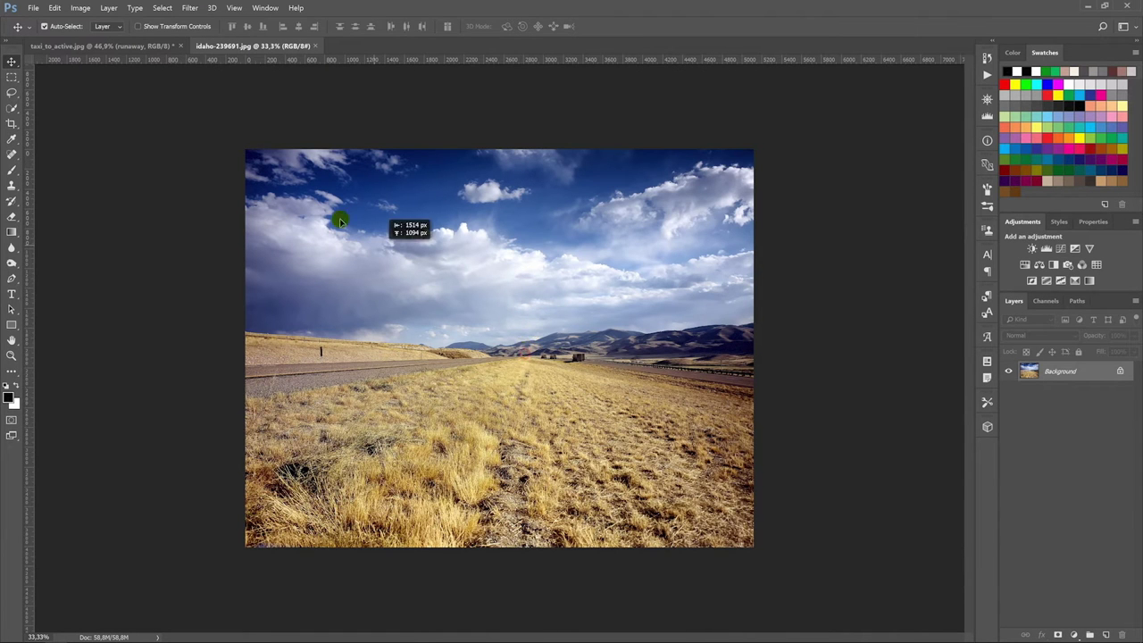
{"action": "mouse_move", "coordinate": [534, 342]}
{"action": "left_mouse_down"}
{"action": "mouse_move", "coordinate": [165, 45]}
{"action": "mouse_move", "coordinate": [556, 338]}
{"action": "mouse_move", "coordinate": [533, 347]}
{"action": "left_mouse_up"}
{"action": "key", "text": "ctrl+minus"}
{"action": "key", "text": "ctrl+minus"}
{"action": "key", "text": "ctrl+t"}
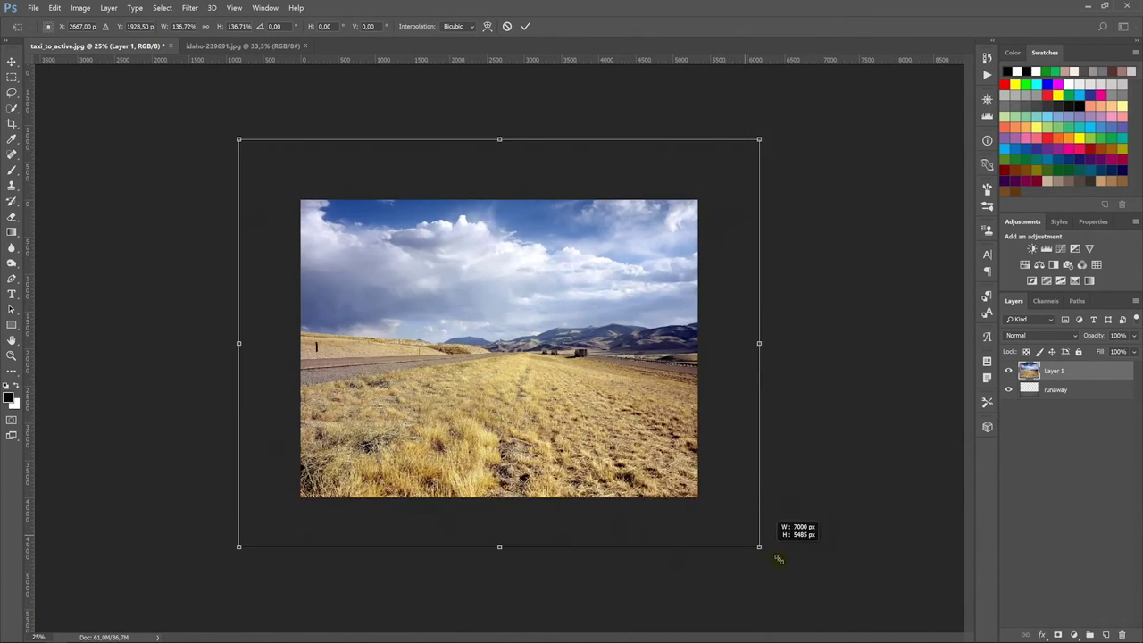
{"action": "mouse_move", "coordinate": [692, 496]}
{"action": "left_mouse_down"}
{"action": "mouse_move", "coordinate": [781, 564]}
{"action": "mouse_move", "coordinate": [727, 528]}
{"action": "left_mouse_up"}
{"action": "left_click_drag", "start_coordinate": [638, 411], "coordinate": [616, 475]}
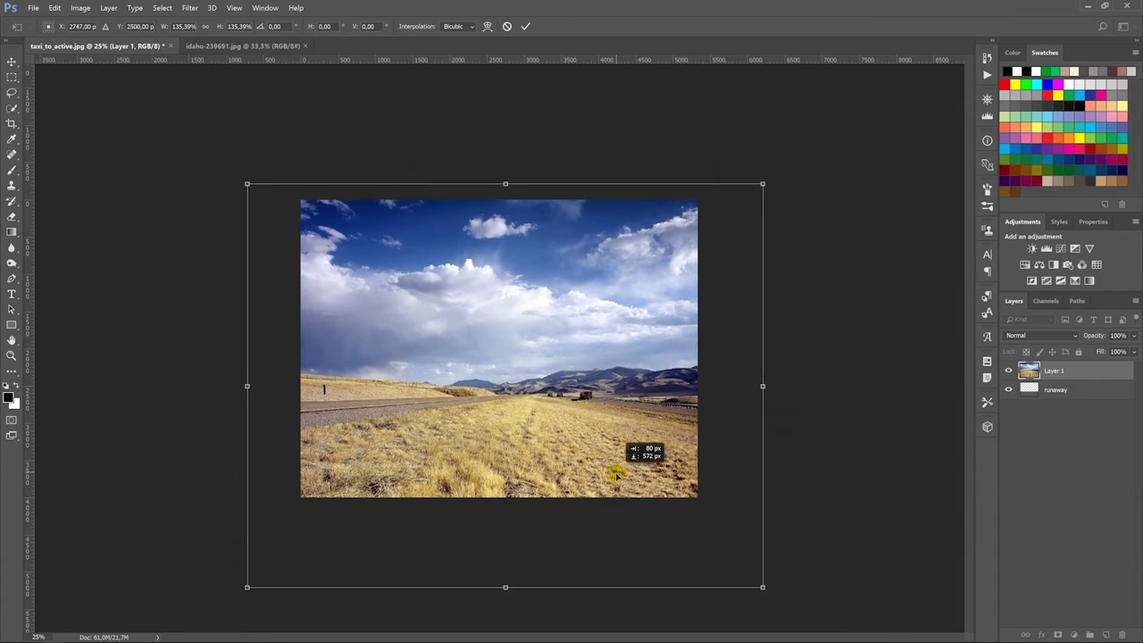
{"action": "left_click_drag", "start_coordinate": [615, 475], "coordinate": [609, 482]}
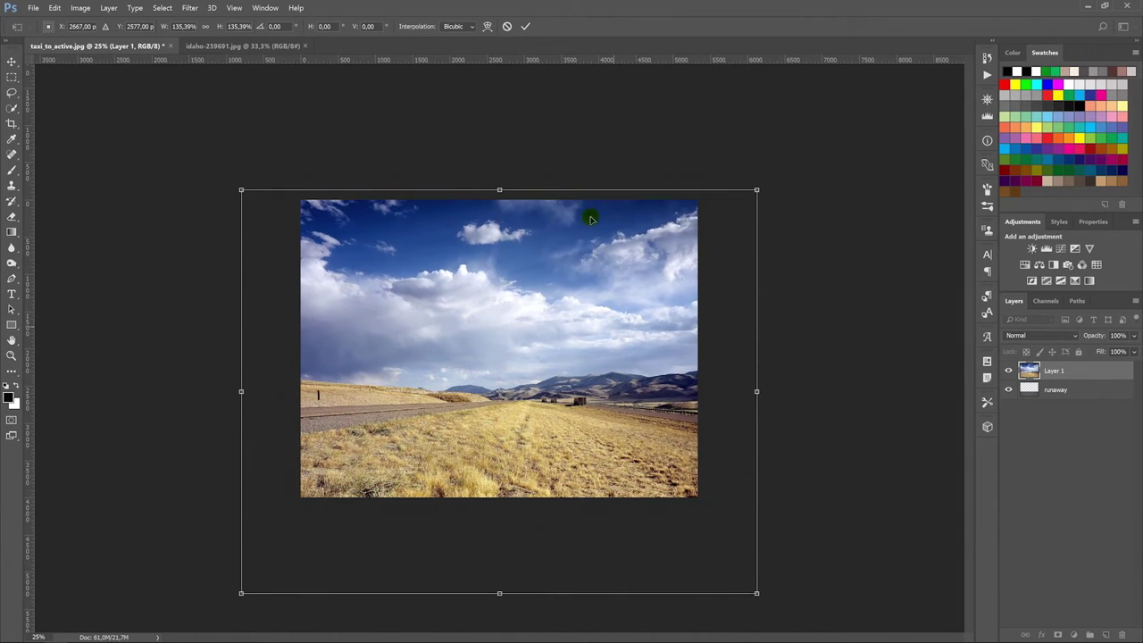
{"action": "left_click", "coordinate": [526, 26]}
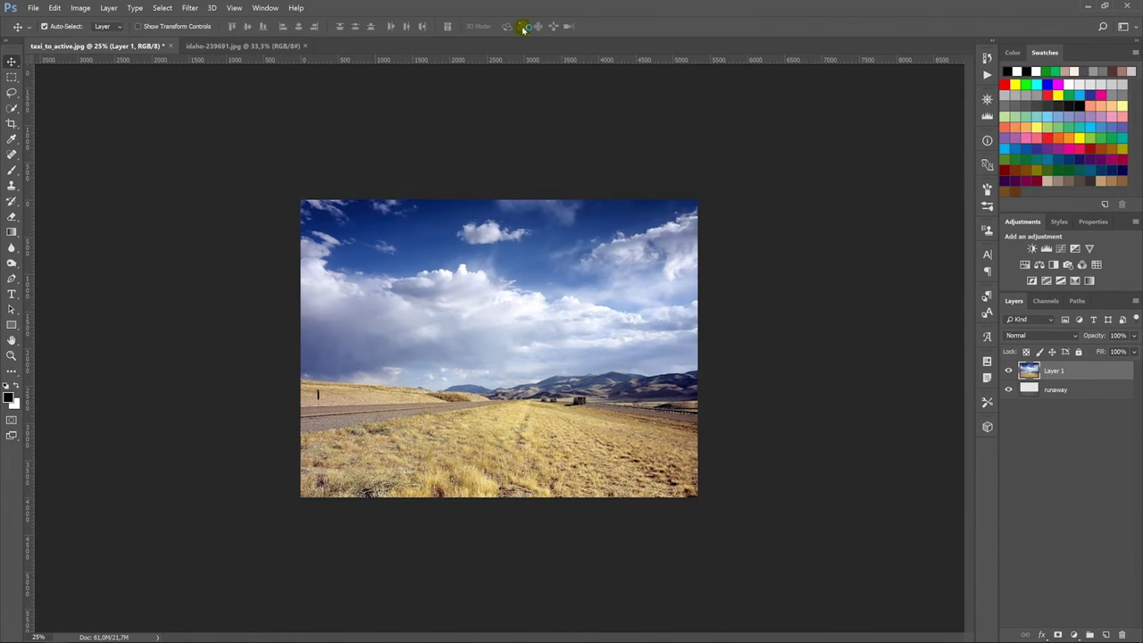
{"action": "key", "text": "ctrl+minus"}
{"action": "key", "text": "ctrl+plus"}
{"action": "key", "text": "ctrl+plus"}
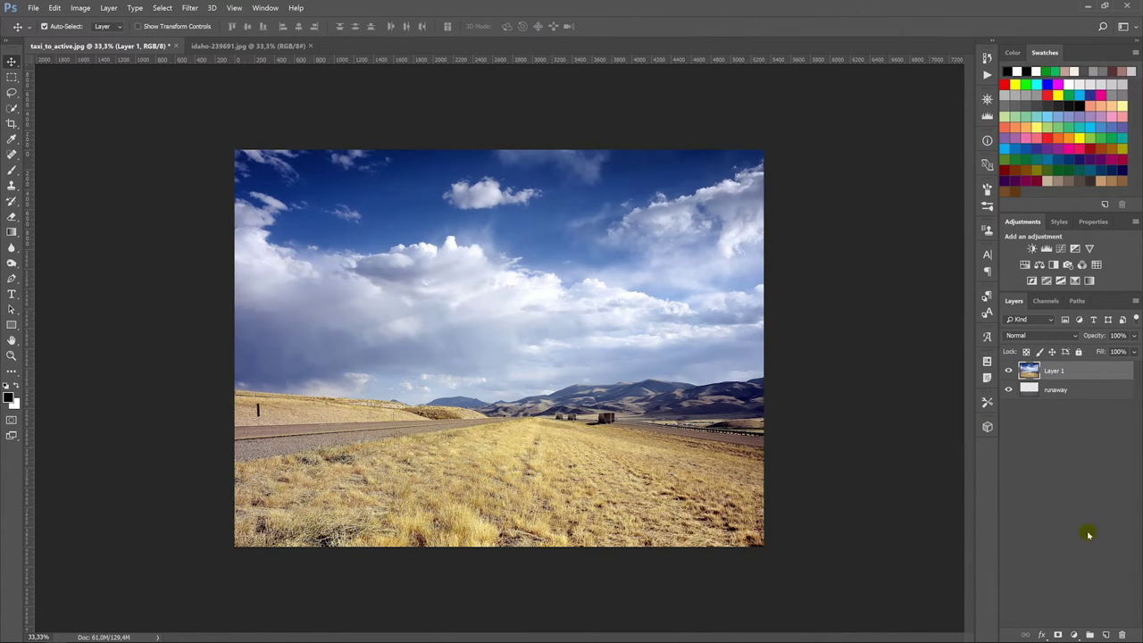
Mask Layer 1 with black-to-white gradients so tarmac shows below the horizon and sky above.
{"action": "left_click", "coordinate": [1057, 635]}
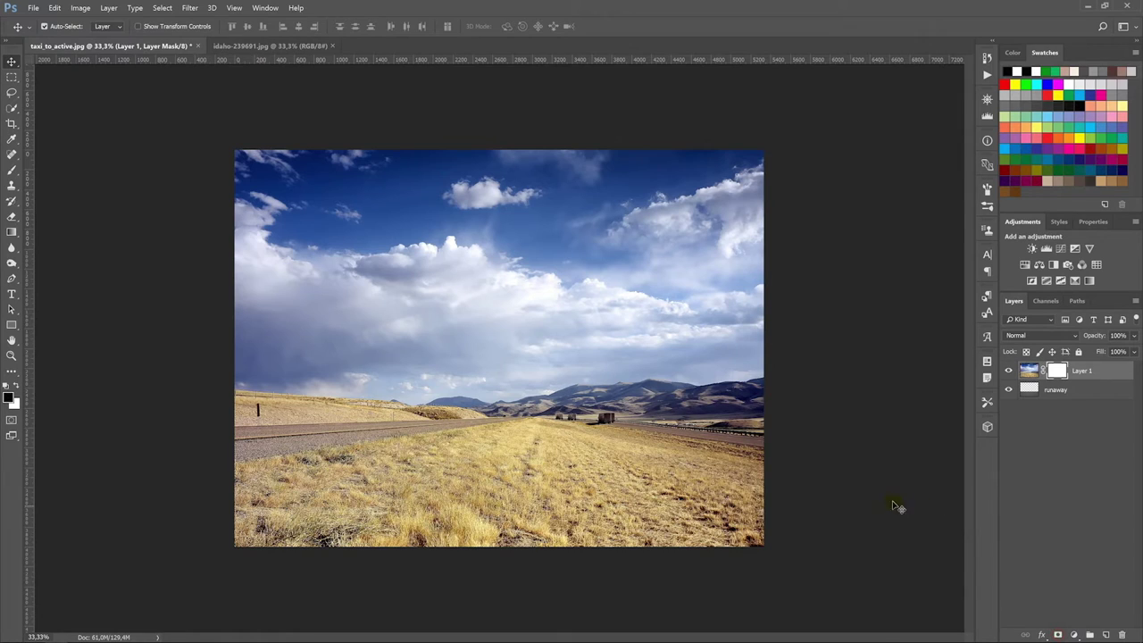
{"action": "left_click", "coordinate": [12, 234]}
{"action": "left_click_drag", "start_coordinate": [481, 489], "coordinate": [478, 454]}
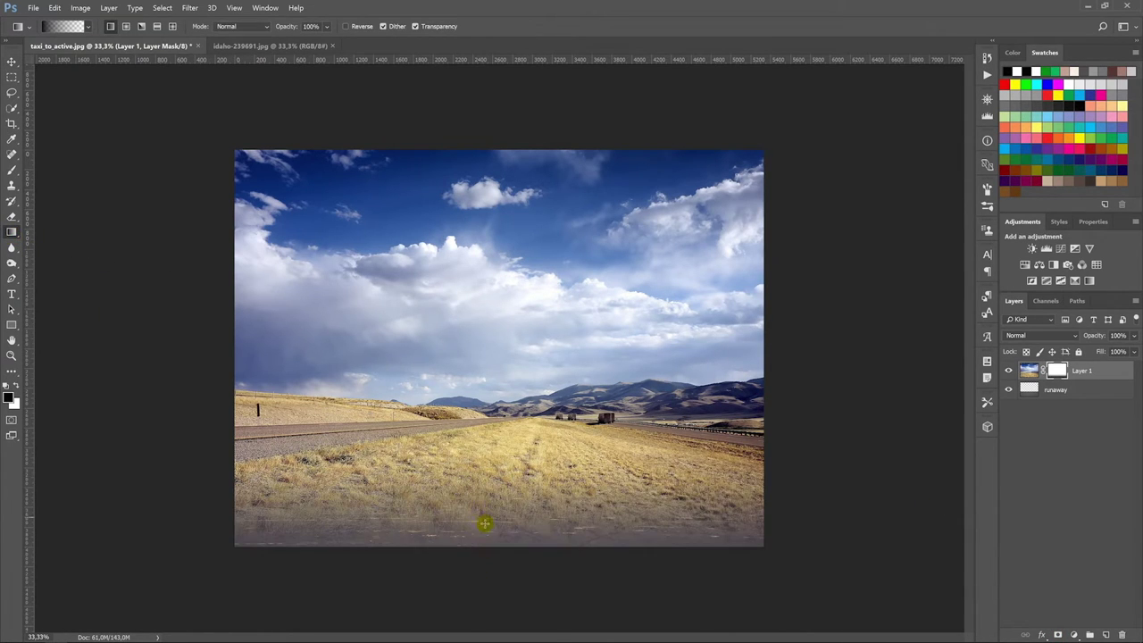
{"action": "left_click_drag", "start_coordinate": [472, 408], "coordinate": [472, 408]}
{"action": "mouse_move", "coordinate": [487, 484]}
{"action": "left_mouse_down"}
{"action": "mouse_move", "coordinate": [508, 408]}
{"action": "mouse_move", "coordinate": [530, 435]}
{"action": "left_mouse_up"}
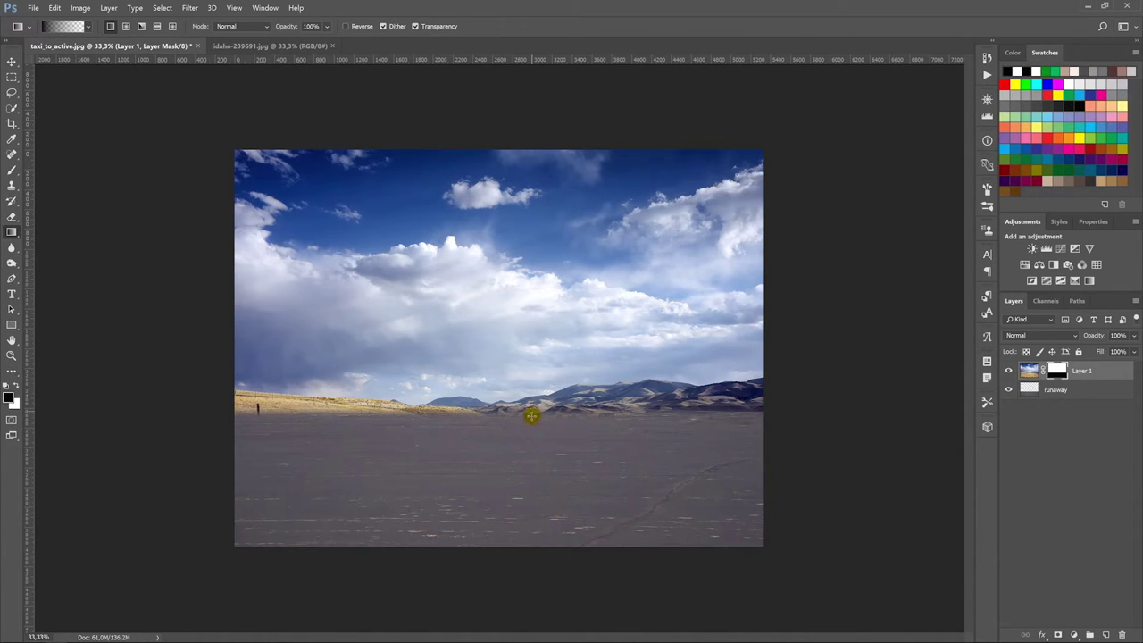
{"action": "left_click_drag", "start_coordinate": [531, 414], "coordinate": [528, 416]}
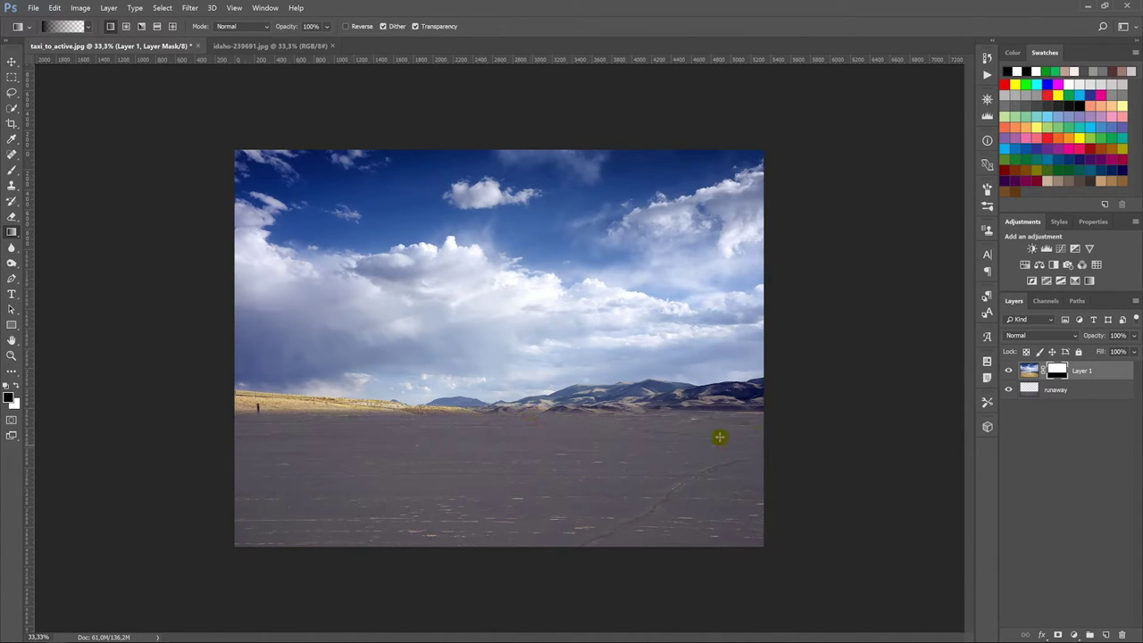
{"action": "key", "text": "x"}
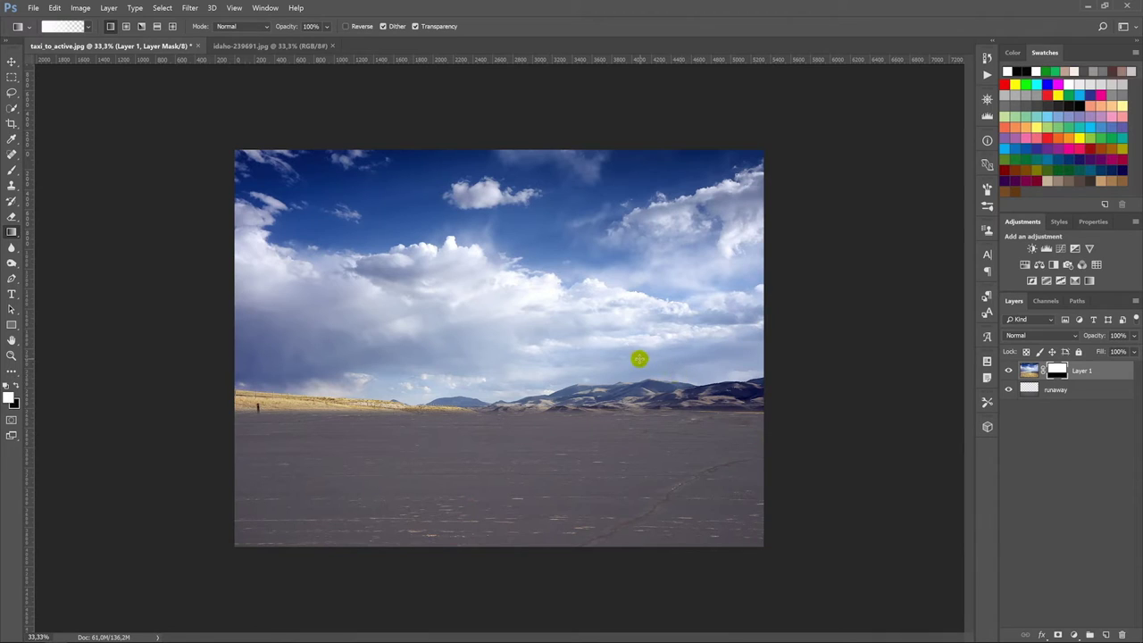
{"action": "left_click_drag", "start_coordinate": [636, 360], "coordinate": [640, 391]}
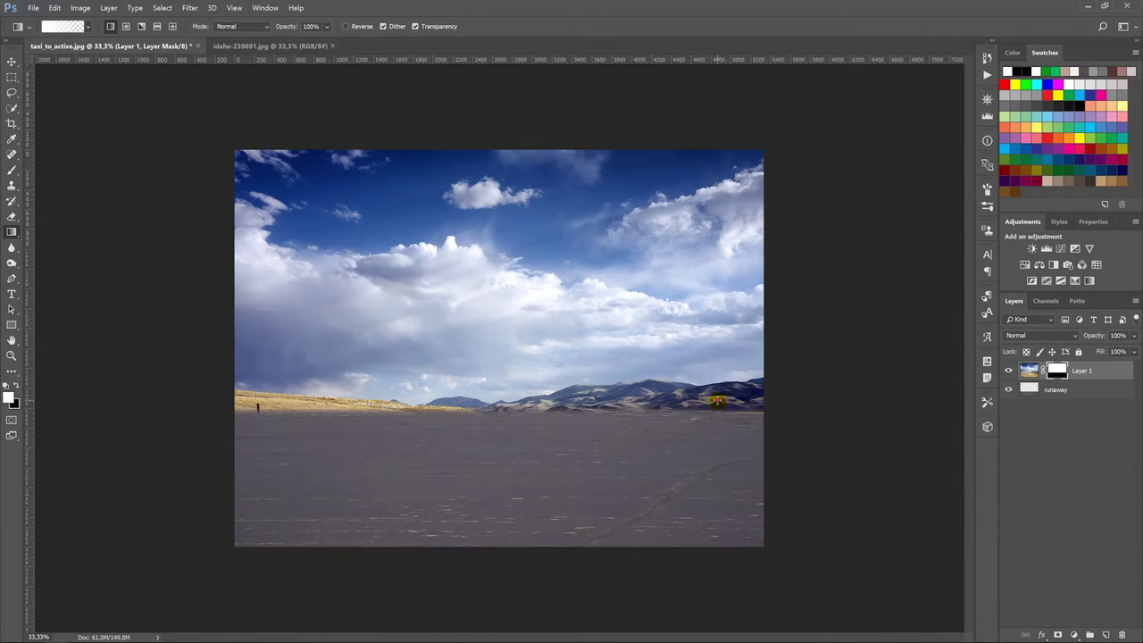
Rename the landscape layer sky and heal out the distant figure with Spot Healing.
{"action": "double_click", "coordinate": [1084, 370]}
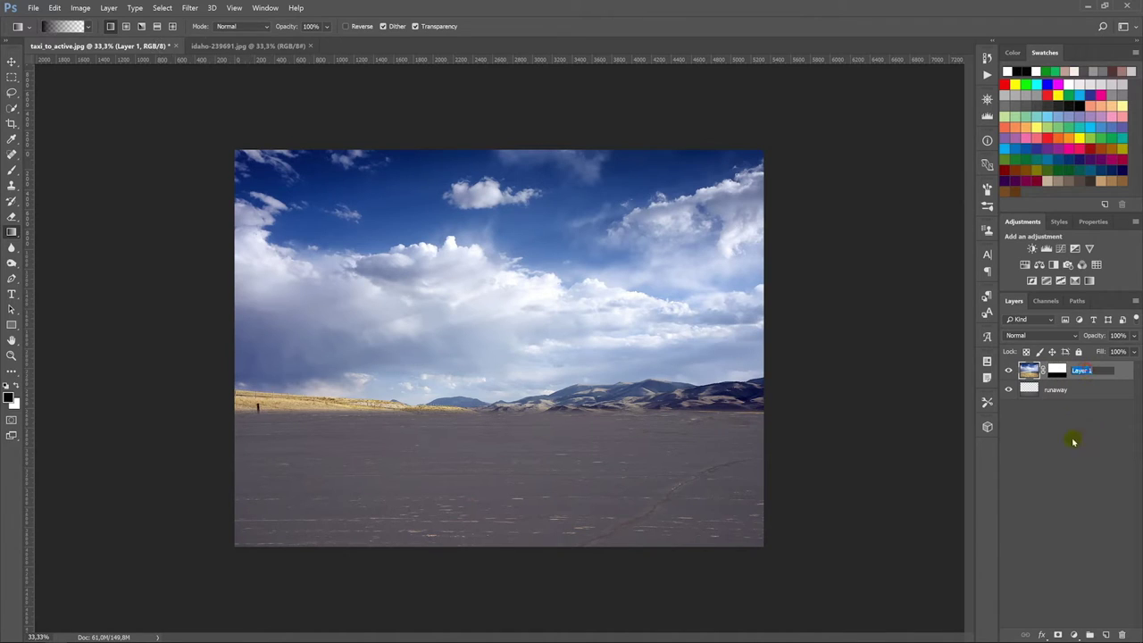
{"action": "type", "text": "ky"}
{"action": "left_click", "coordinate": [1025, 515]}
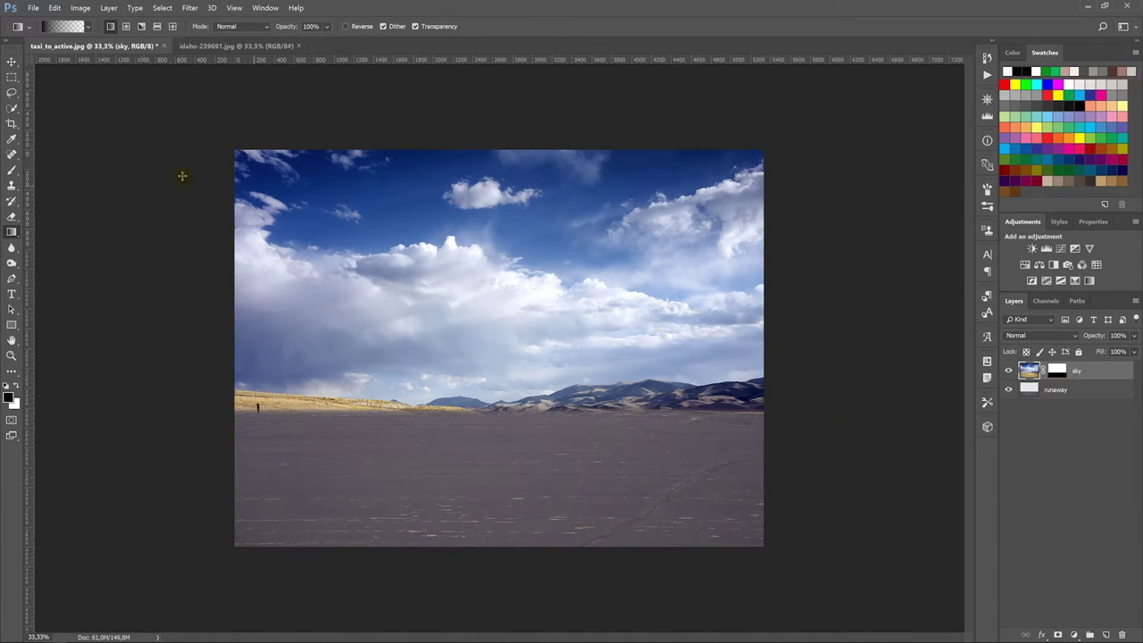
{"action": "left_click", "coordinate": [10, 156]}
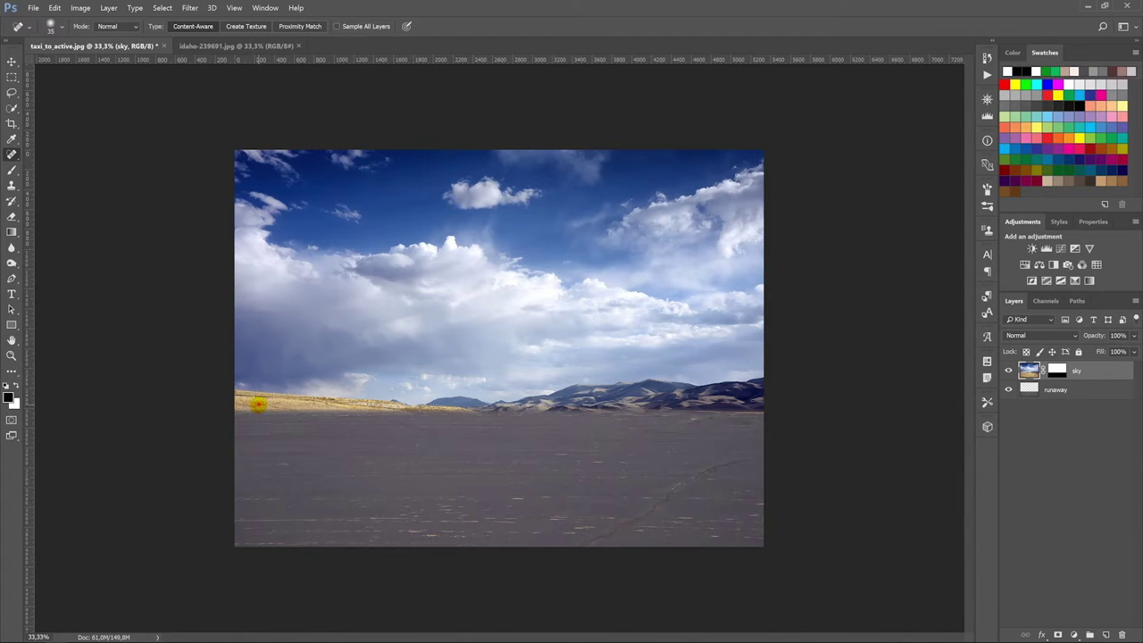
{"action": "left_click", "coordinate": [11, 60]}
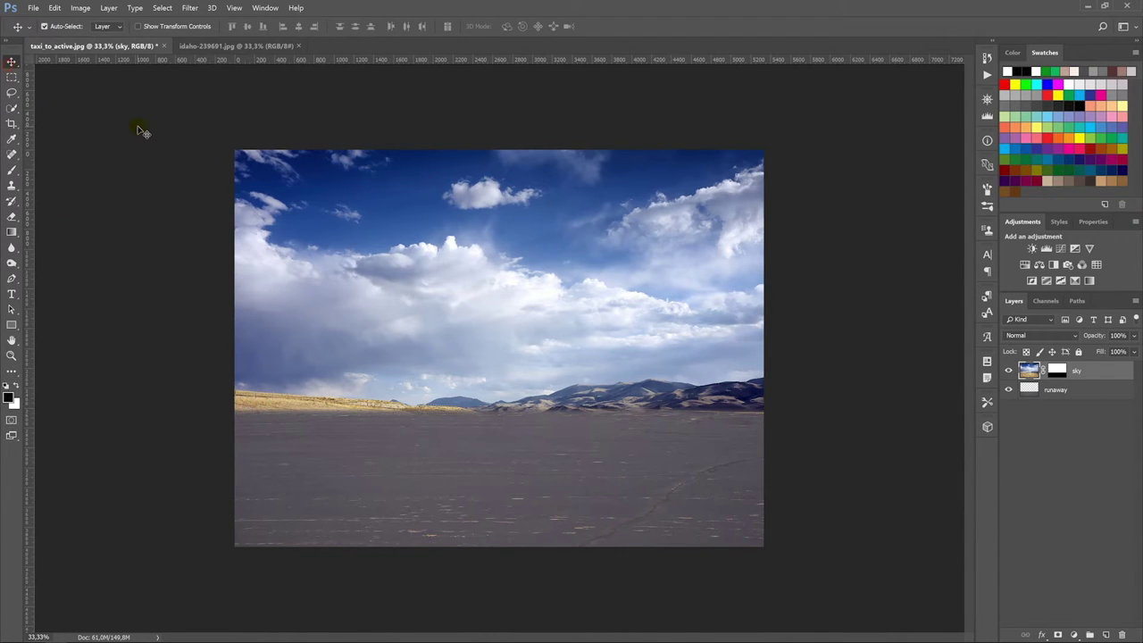
Close the idaho document and open the aviator woman photo.
{"action": "left_click", "coordinate": [299, 46]}
{"action": "right_click", "coordinate": [481, 43]}
{"action": "left_click", "coordinate": [520, 89]}
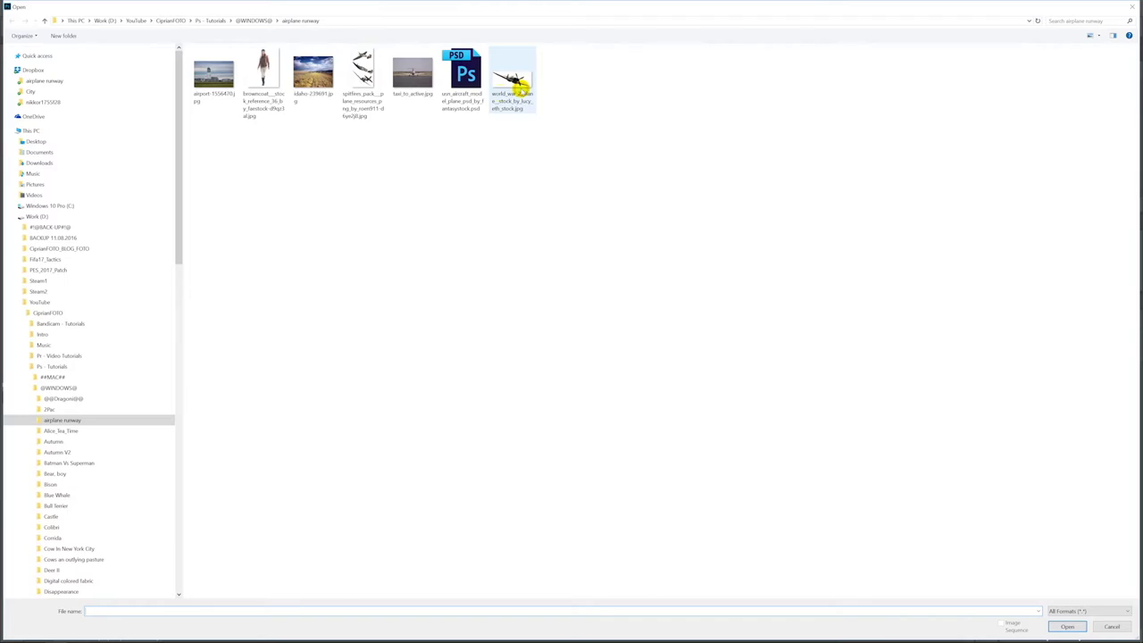
{"action": "double_click", "coordinate": [263, 78]}
Select the white studio background with Color Range, sampling several background tones.
{"action": "left_click", "coordinate": [162, 8]}
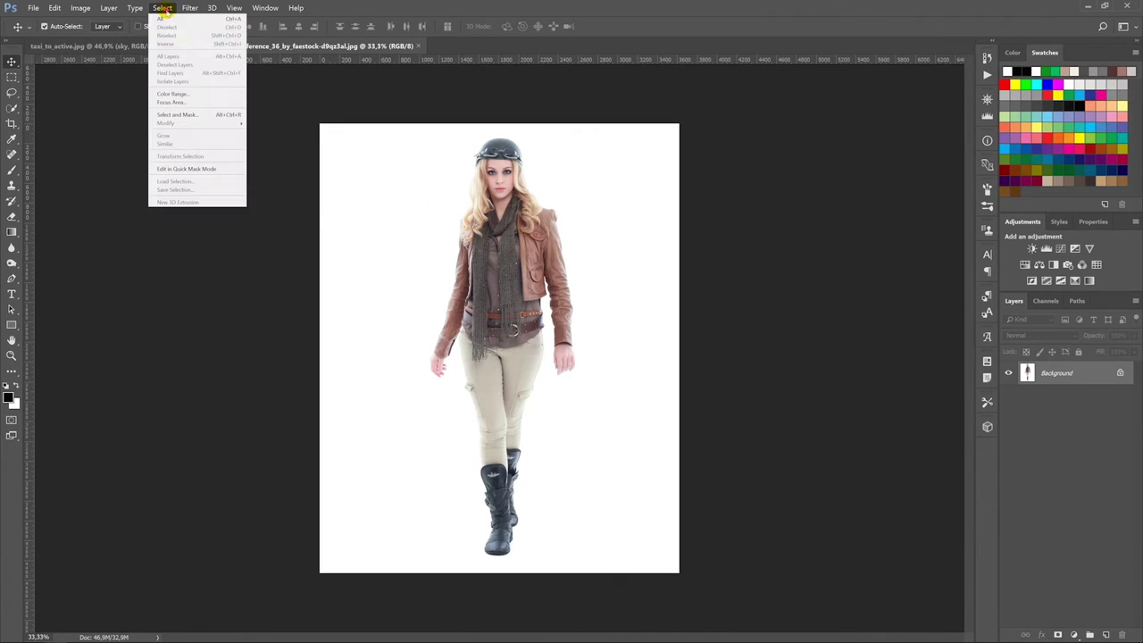
{"action": "left_click", "coordinate": [230, 95]}
{"action": "left_click", "coordinate": [1051, 282]}
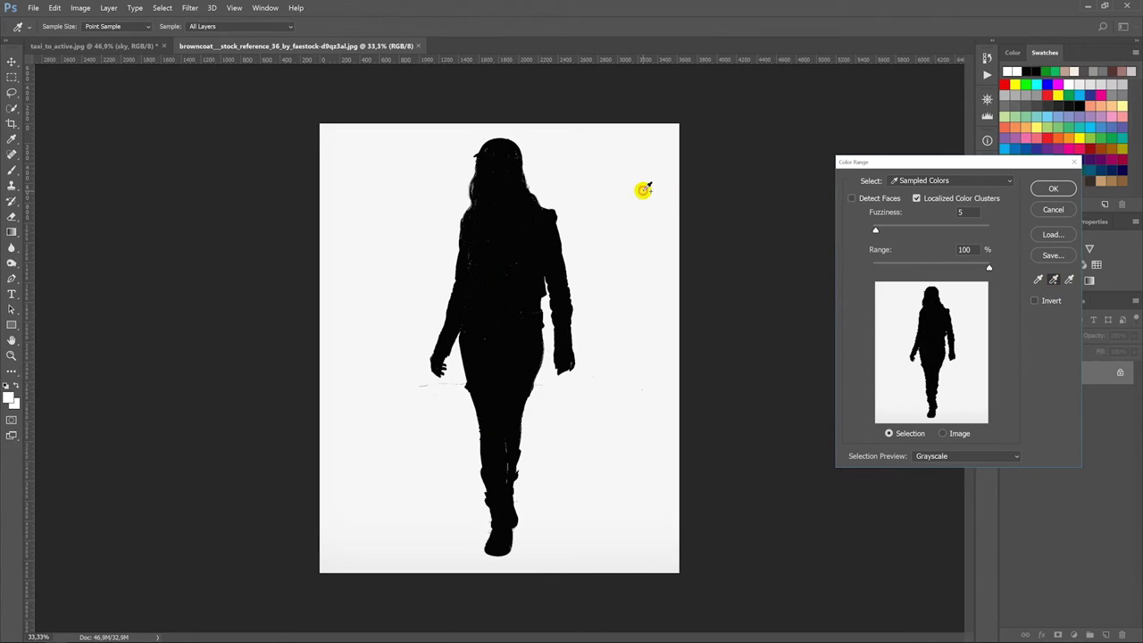
{"action": "left_click", "coordinate": [641, 393]}
{"action": "left_click", "coordinate": [425, 387]}
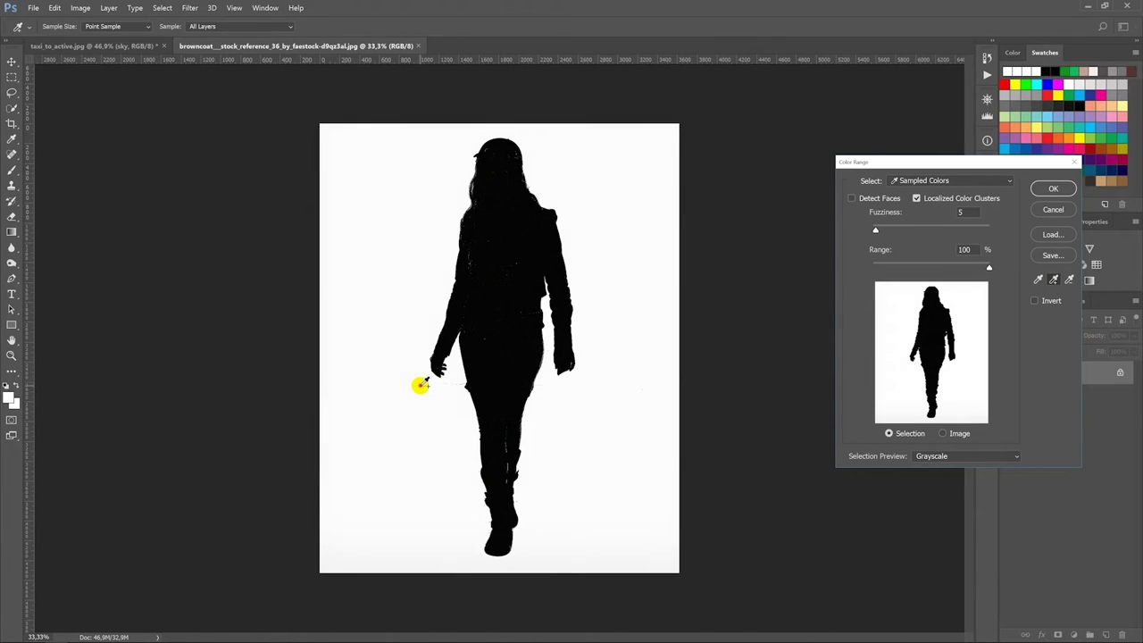
{"action": "left_click", "coordinate": [418, 387]}
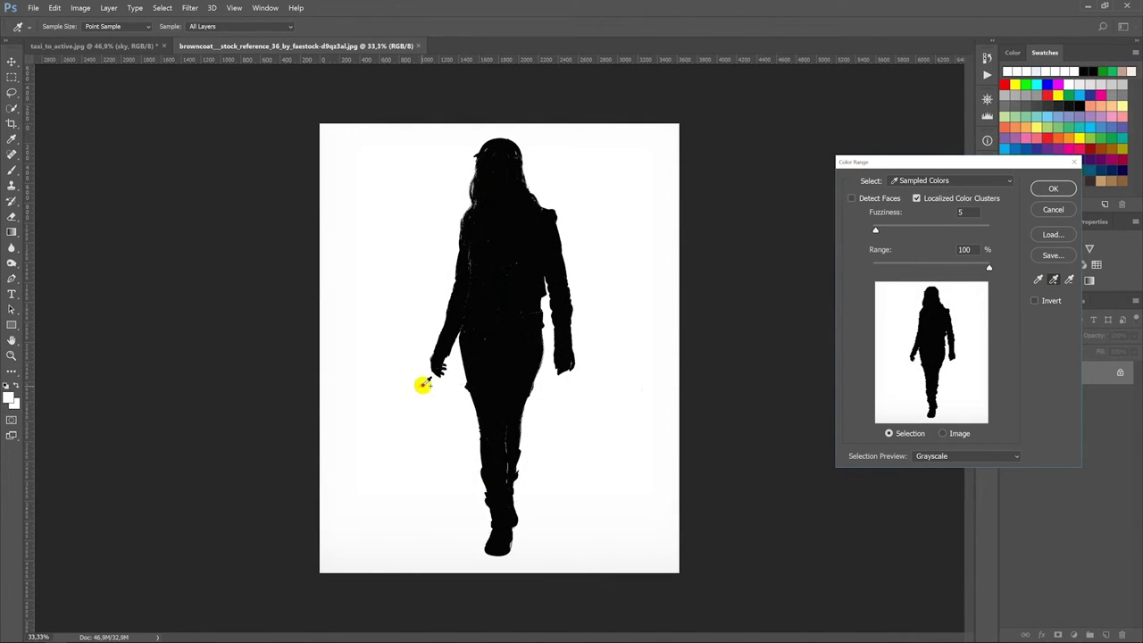
{"action": "left_click", "coordinate": [1054, 189]}
Refine the selection around the boots with Quick Selection and copy the woman to a new layer.
{"action": "key", "text": "w"}
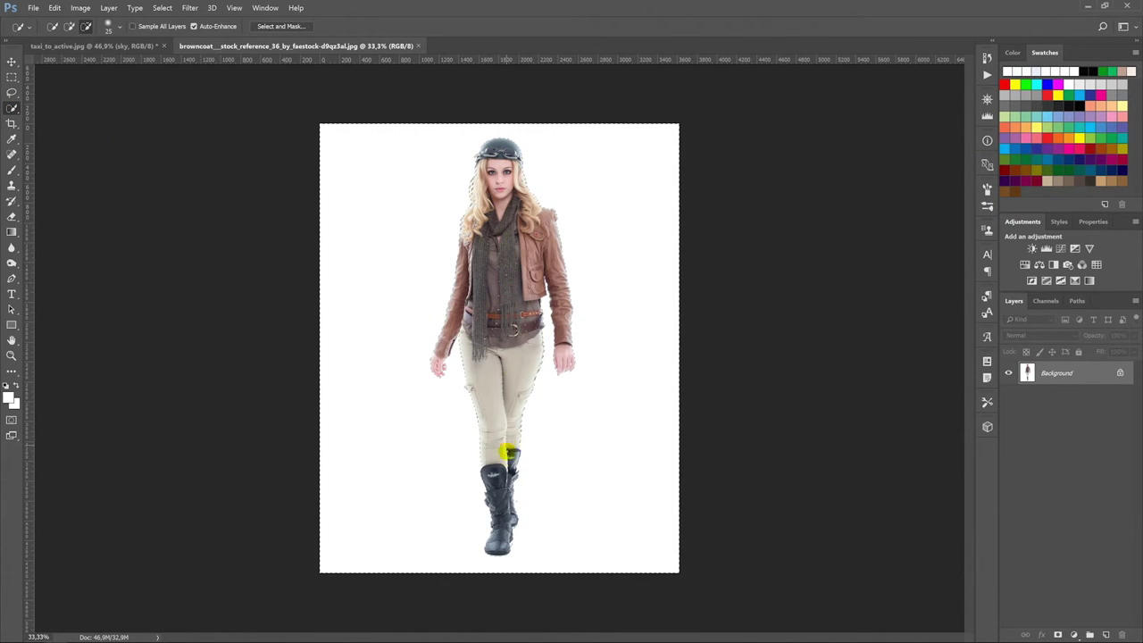
{"action": "left_click", "coordinate": [513, 549]}
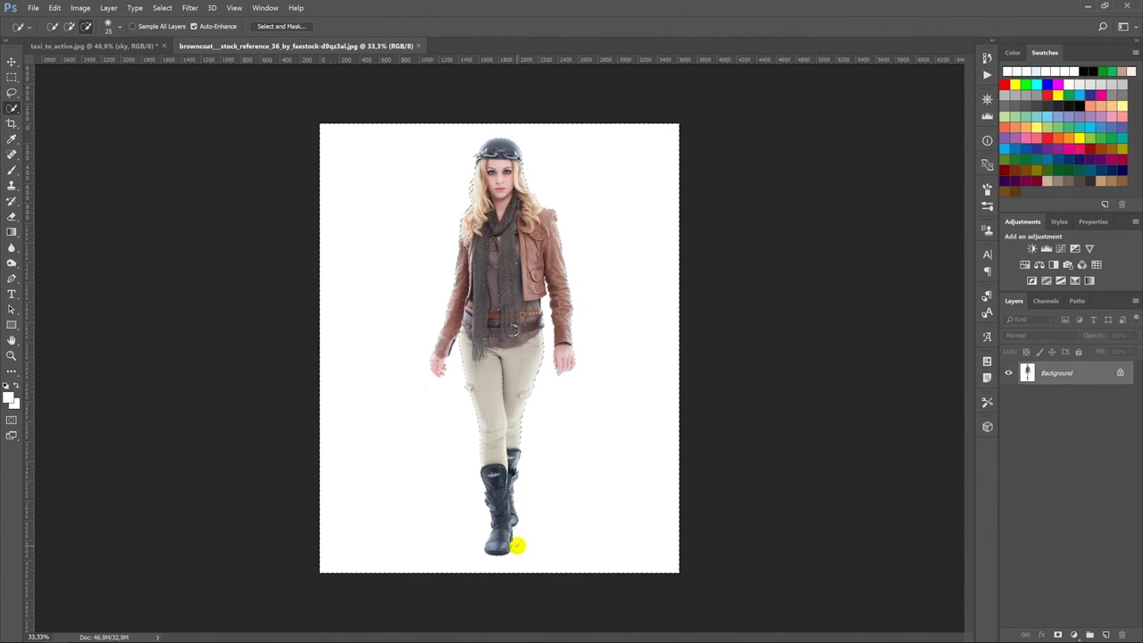
{"action": "mouse_move", "coordinate": [517, 542]}
{"action": "left_mouse_down"}
{"action": "mouse_move", "coordinate": [485, 554]}
{"action": "mouse_move", "coordinate": [518, 501]}
{"action": "left_mouse_up"}
{"action": "key", "text": "alt"}
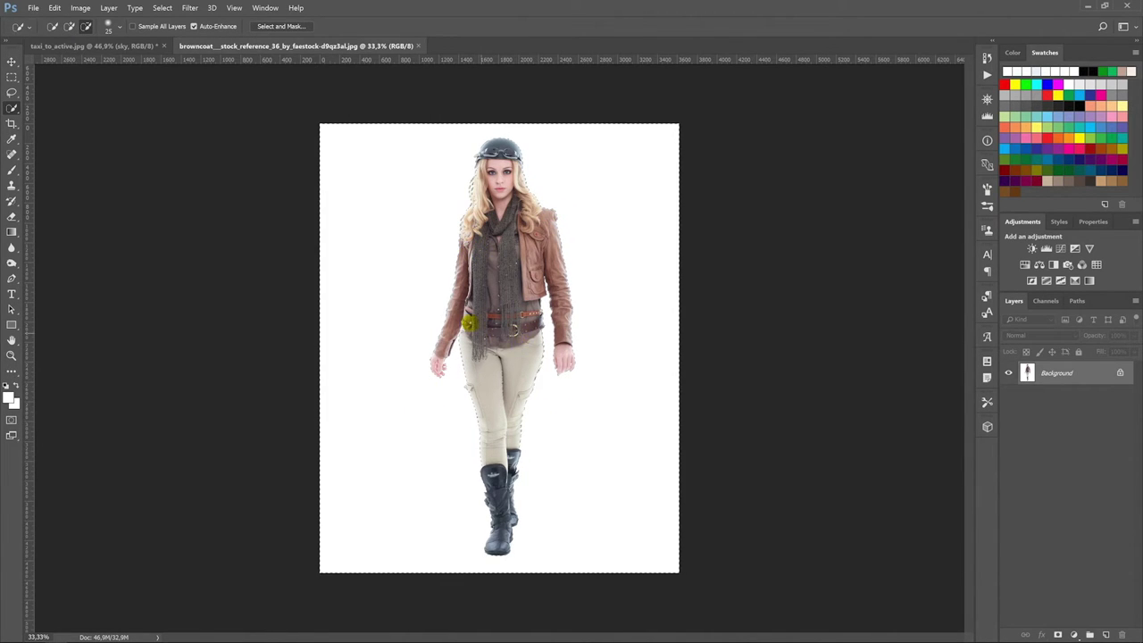
{"action": "left_click", "coordinate": [485, 376], "text": "alt"}
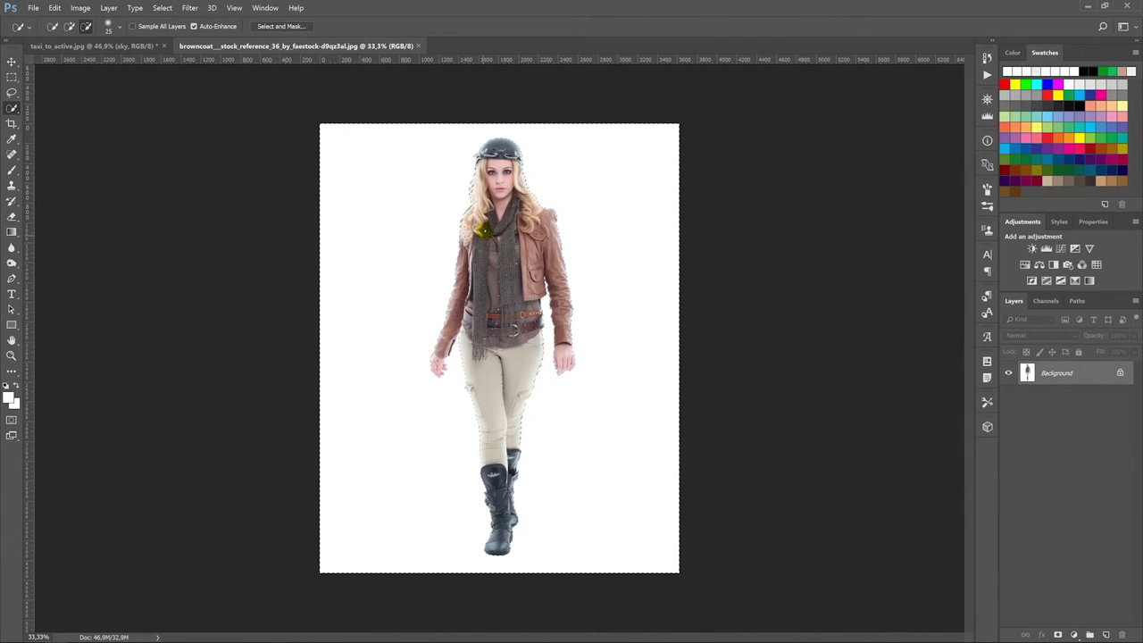
{"action": "left_click", "coordinate": [647, 446], "text": "alt"}
{"action": "key", "text": "ctrl+j"}
{"action": "left_click", "coordinate": [1008, 396]}
Move the woman into the runway composite, scaled to about 69% and placed on the runway.
{"action": "key", "text": "v"}
{"action": "mouse_move", "coordinate": [496, 355]}
{"action": "left_mouse_down"}
{"action": "mouse_move", "coordinate": [252, 134]}
{"action": "mouse_move", "coordinate": [498, 331]}
{"action": "left_mouse_up"}
{"action": "key", "text": "ctrl+minus"}
{"action": "key", "text": "ctrl+minus"}
{"action": "key", "text": "ctrl+t"}
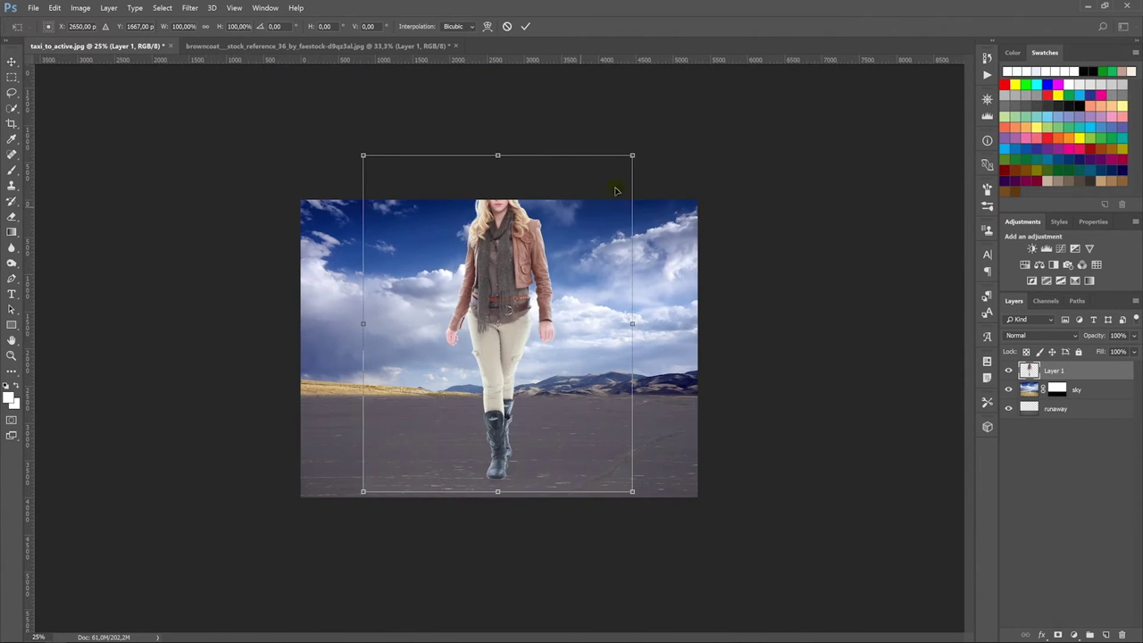
{"action": "left_click_drag", "start_coordinate": [625, 153], "coordinate": [592, 209]}
{"action": "left_click_drag", "start_coordinate": [540, 250], "coordinate": [540, 317]}
{"action": "key", "text": "ctrl+0"}
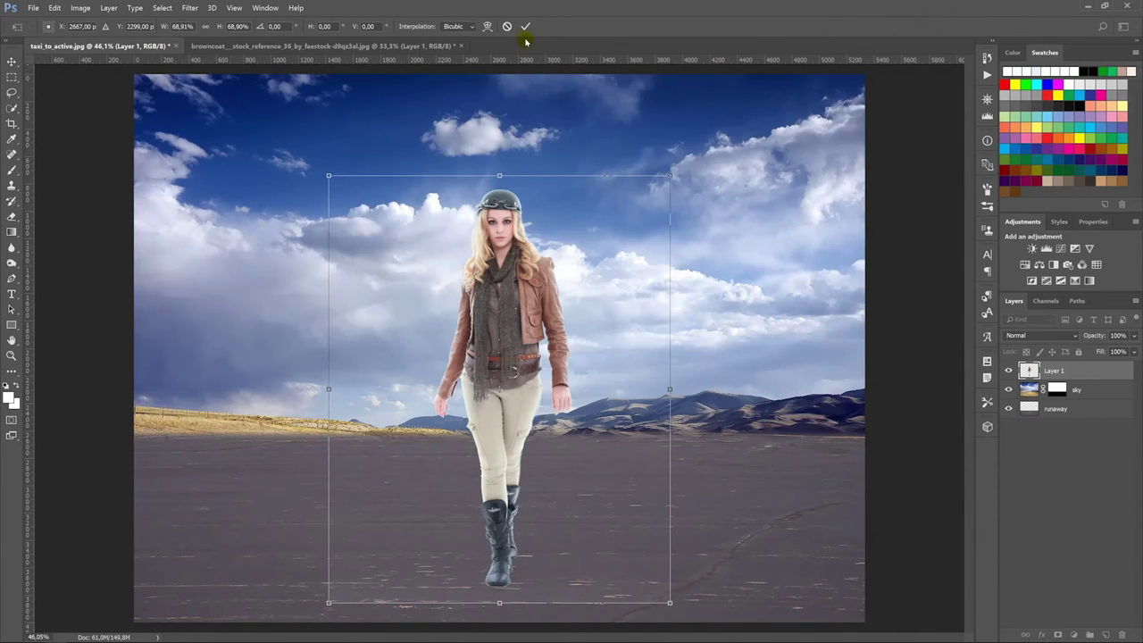
{"action": "left_click", "coordinate": [524, 26]}
Erase stray edges around the woman using her inverted outline, then nudge her slightly lower.
{"action": "left_click", "coordinate": [1028, 370], "text": "ctrl"}
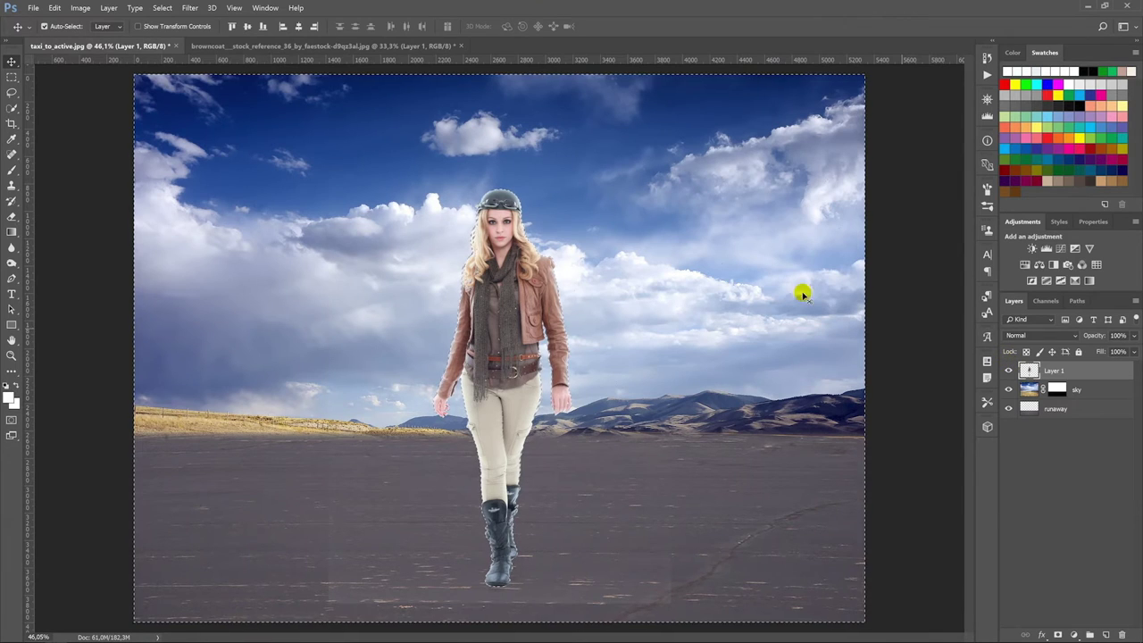
{"action": "key", "text": "ctrl+shift+i"}
{"action": "left_click", "coordinate": [12, 217]}
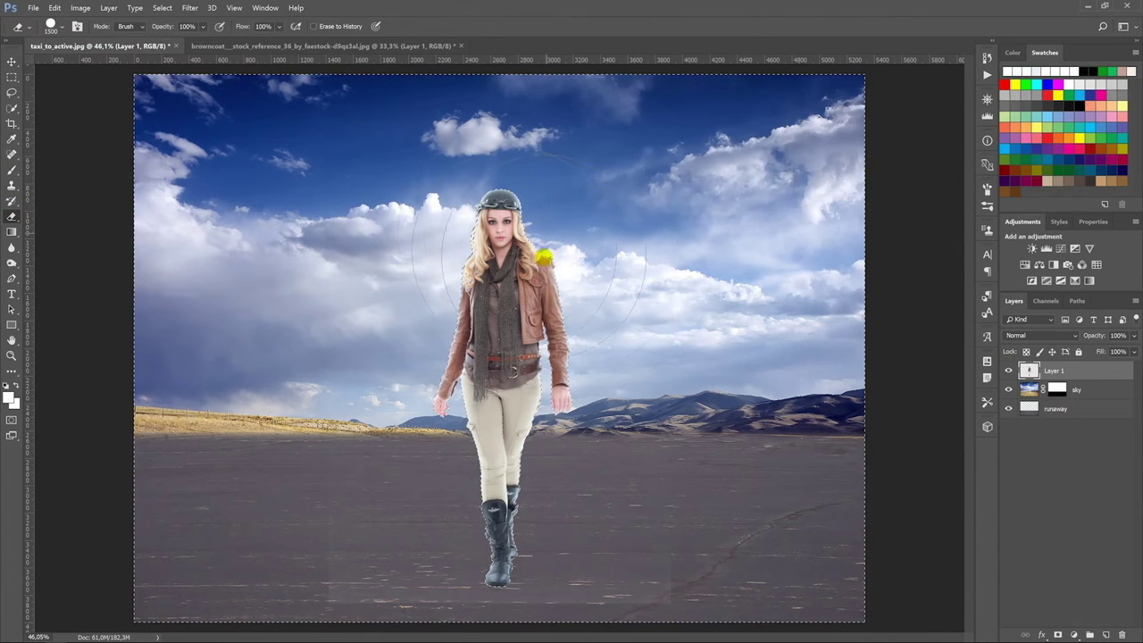
{"action": "key", "text": "v"}
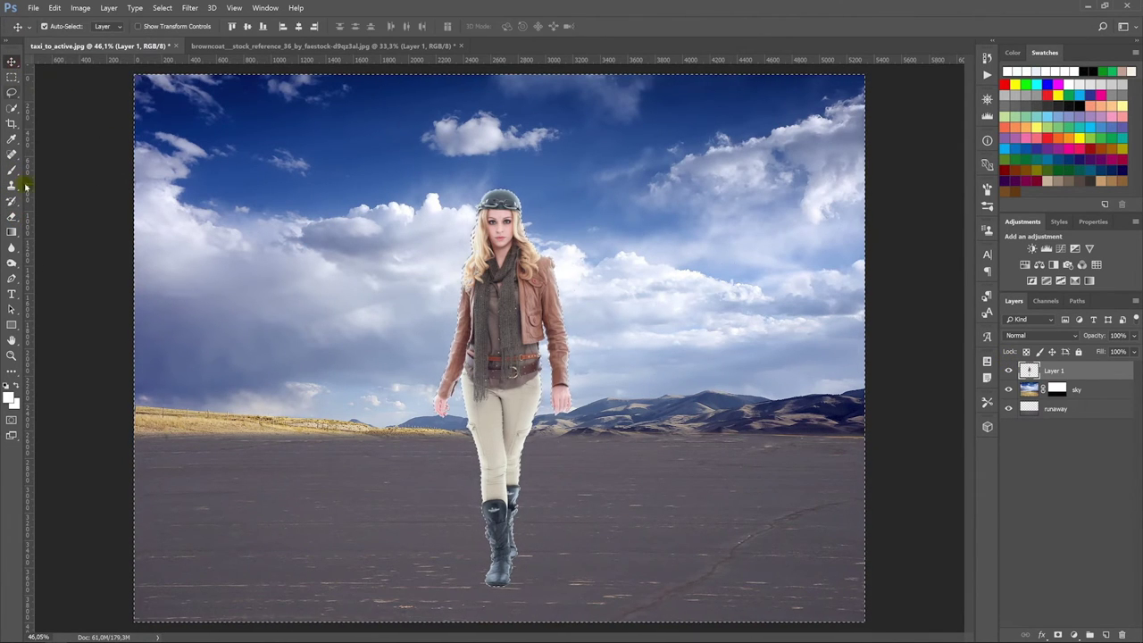
{"action": "key", "text": "ctrl+d"}
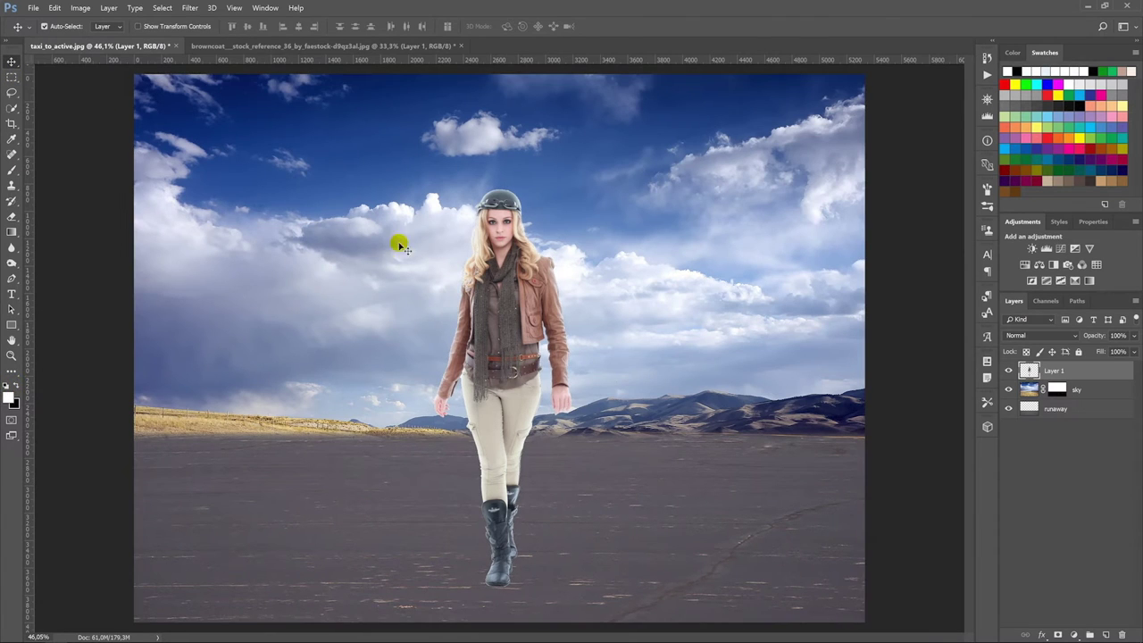
{"action": "left_click_drag", "start_coordinate": [506, 356], "coordinate": [506, 367]}
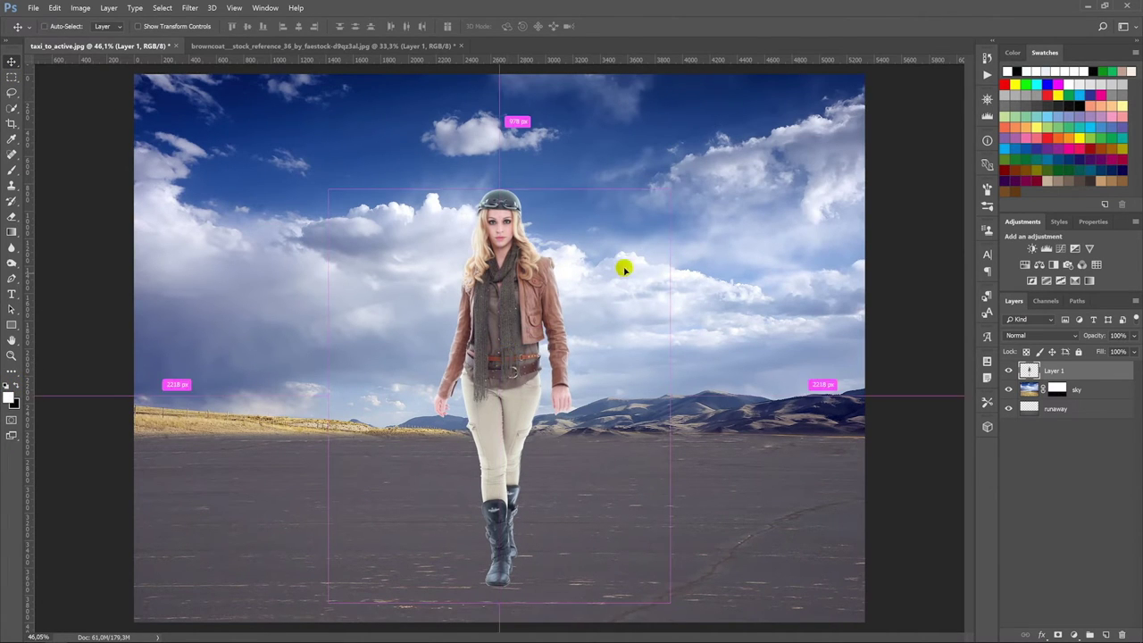
Shrink the woman to about 87%, move her further down the runway, and name her layer woman.
{"action": "key", "text": "ctrl+t"}
{"action": "left_click_drag", "start_coordinate": [665, 193], "coordinate": [647, 215]}
{"action": "left_click_drag", "start_coordinate": [546, 314], "coordinate": [534, 347]}
{"action": "key", "text": "Return"}
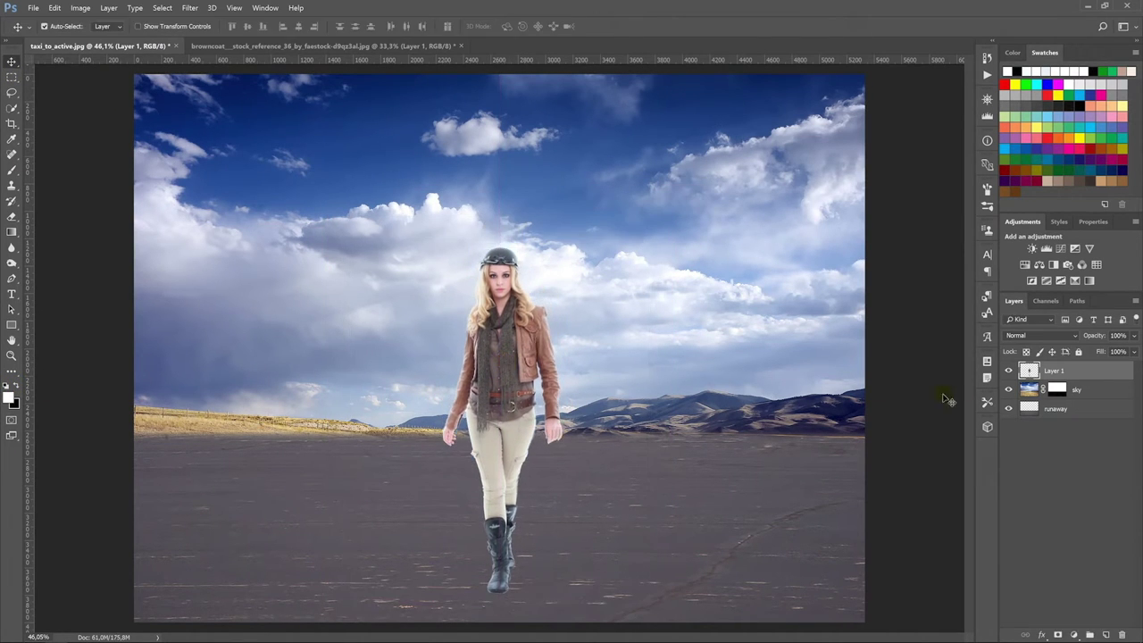
{"action": "double_click", "coordinate": [1053, 370]}
{"action": "type", "text": "oman"}
{"action": "key", "text": "Return"}
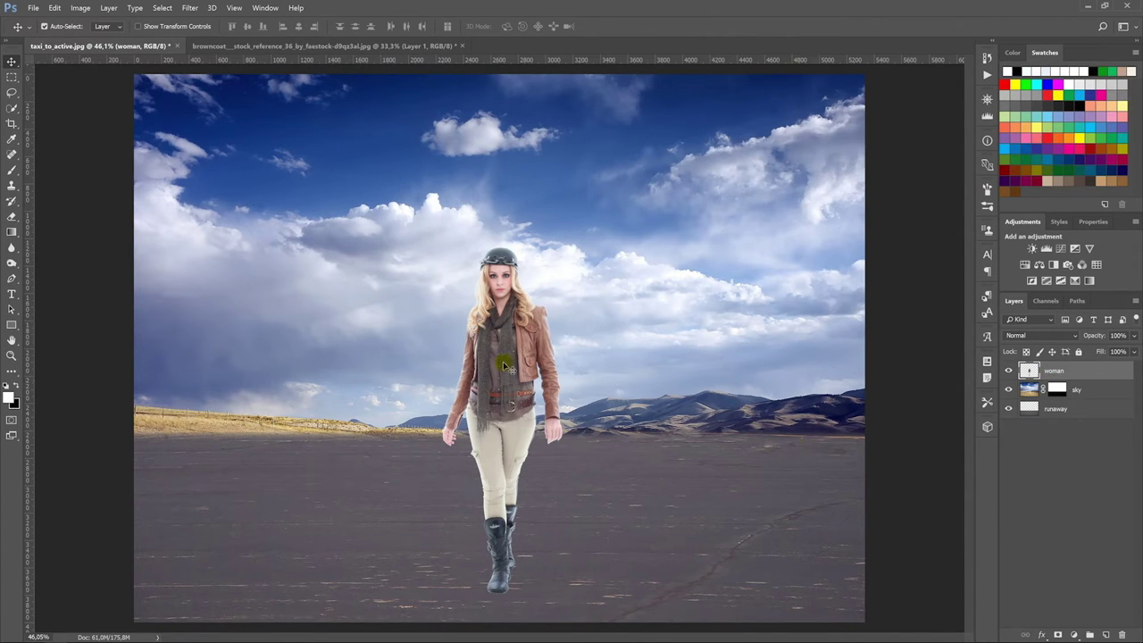
Add a new layer filled with 50% Gray and set it to Overlay blend mode.
{"action": "left_click", "coordinate": [1105, 634]}
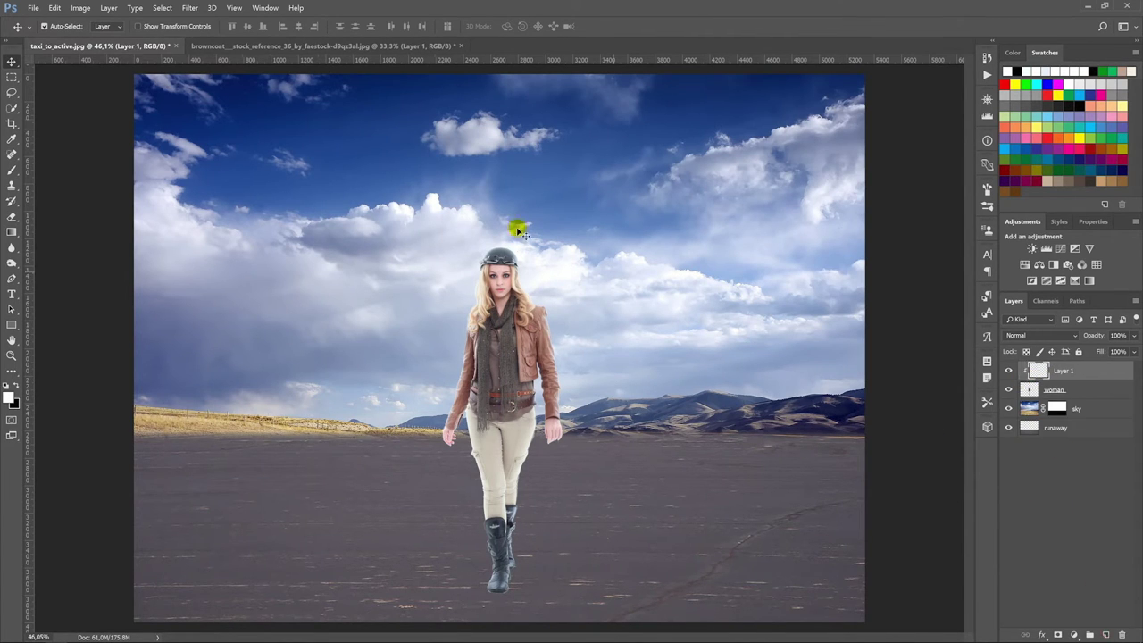
{"action": "left_click", "coordinate": [55, 8]}
{"action": "left_click", "coordinate": [77, 143]}
{"action": "left_click", "coordinate": [581, 183]}
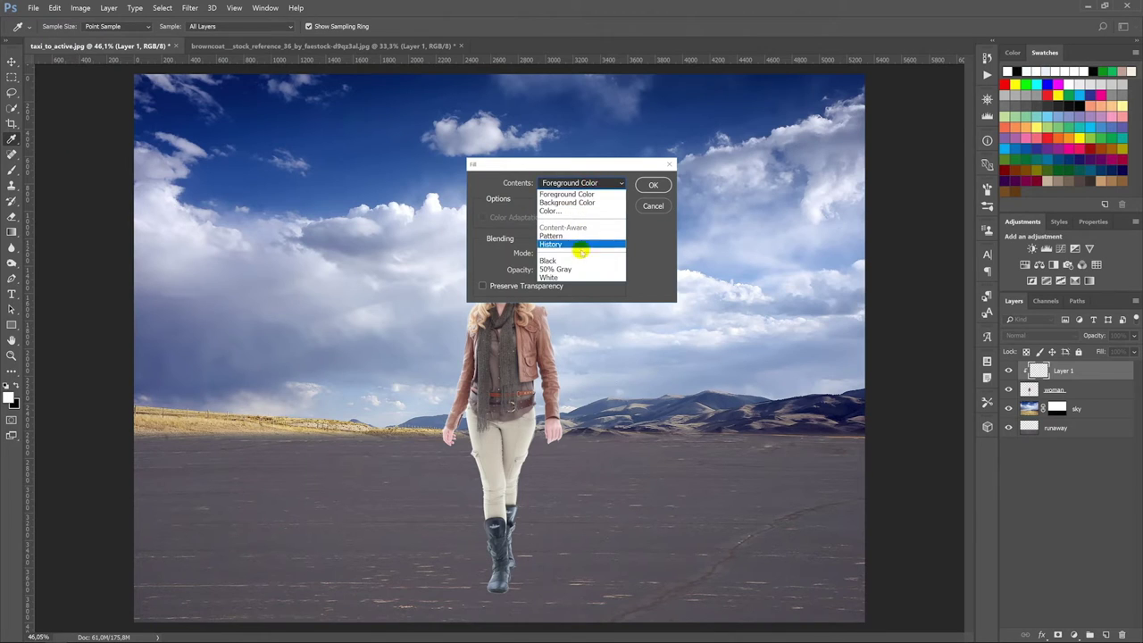
{"action": "left_click", "coordinate": [577, 269]}
{"action": "left_click", "coordinate": [650, 184]}
{"action": "left_click", "coordinate": [1040, 335]}
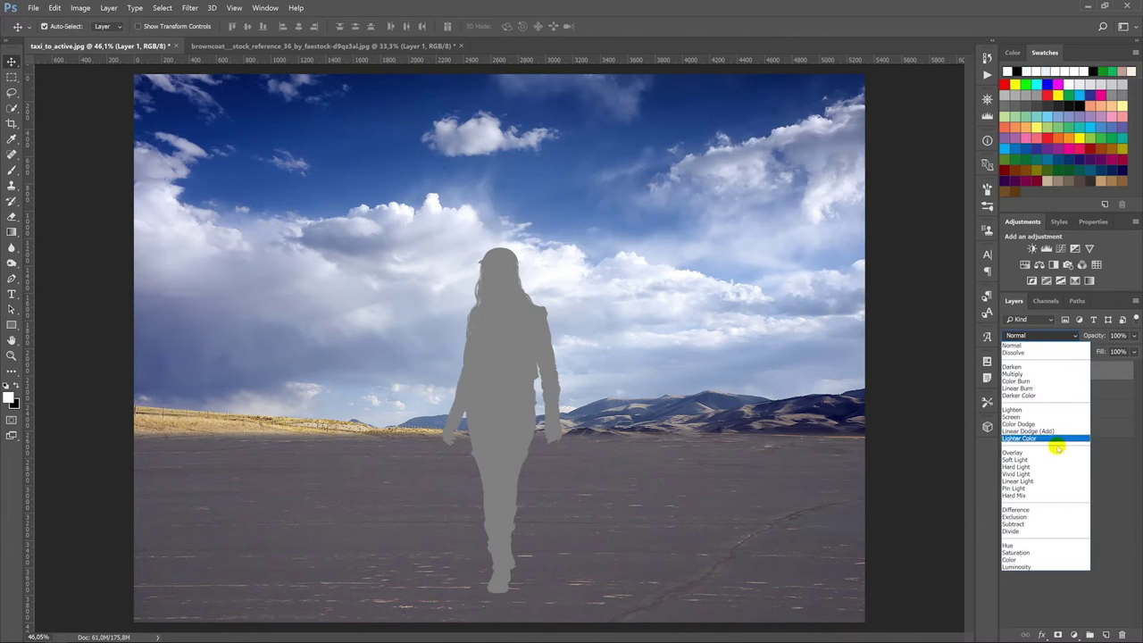
{"action": "left_click", "coordinate": [1040, 434]}
Dodge the woman on the gray layer with a smaller brush at lower exposure.
{"action": "left_click", "coordinate": [12, 265]}
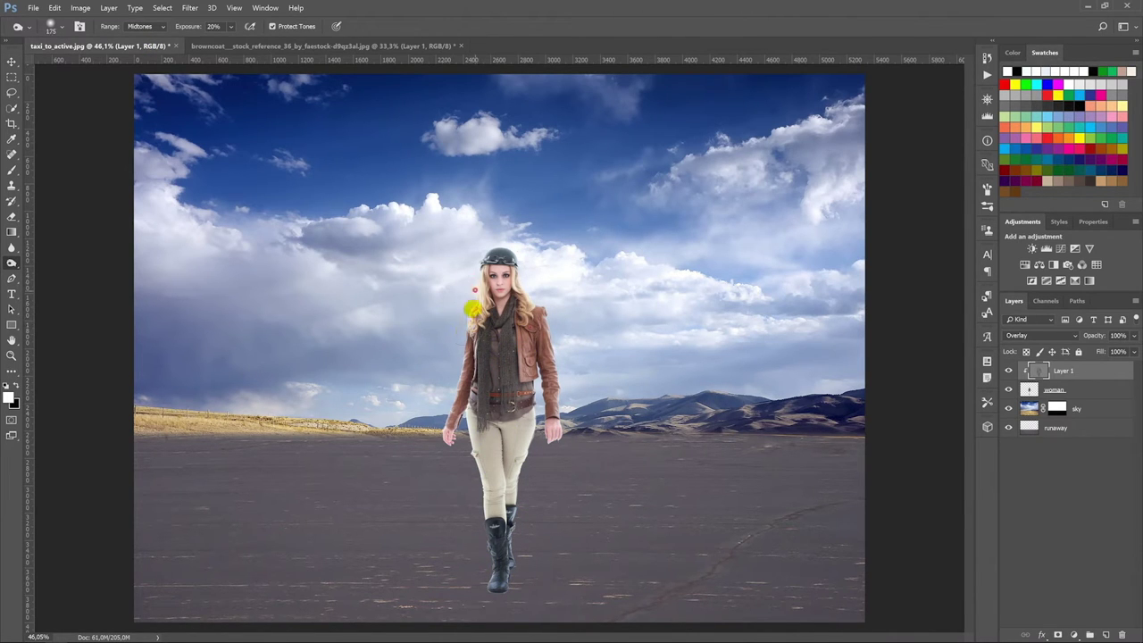
{"action": "key", "text": "bracketleft"}
{"action": "key", "text": "bracketleft"}
{"action": "key", "text": "bracketleft"}
{"action": "key", "text": "2"}
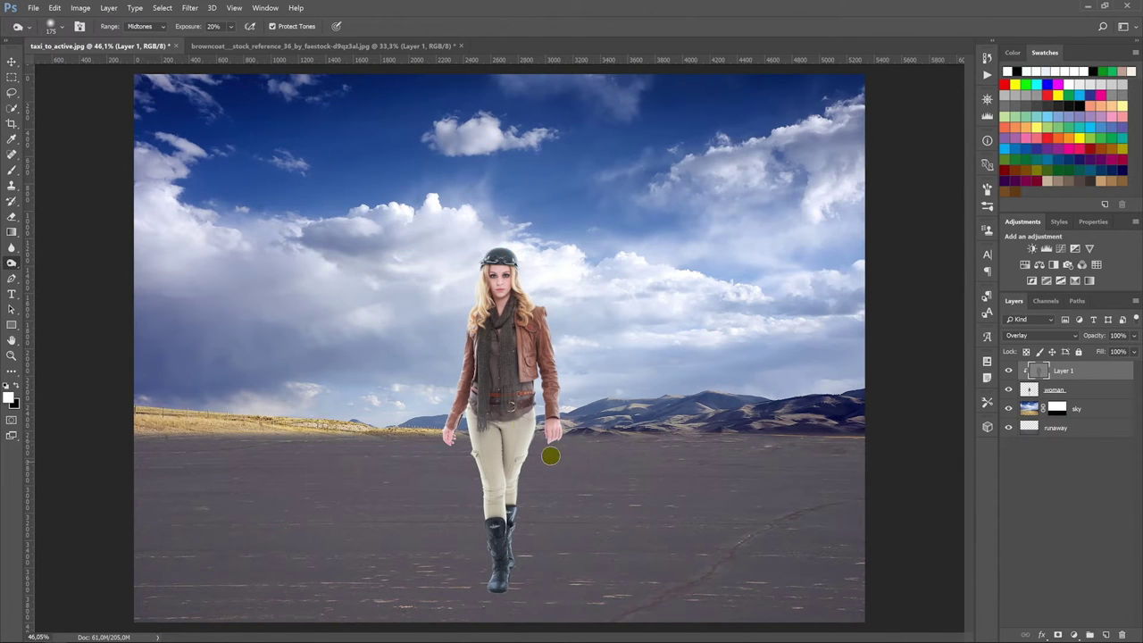
{"action": "left_click", "coordinate": [12, 62]}
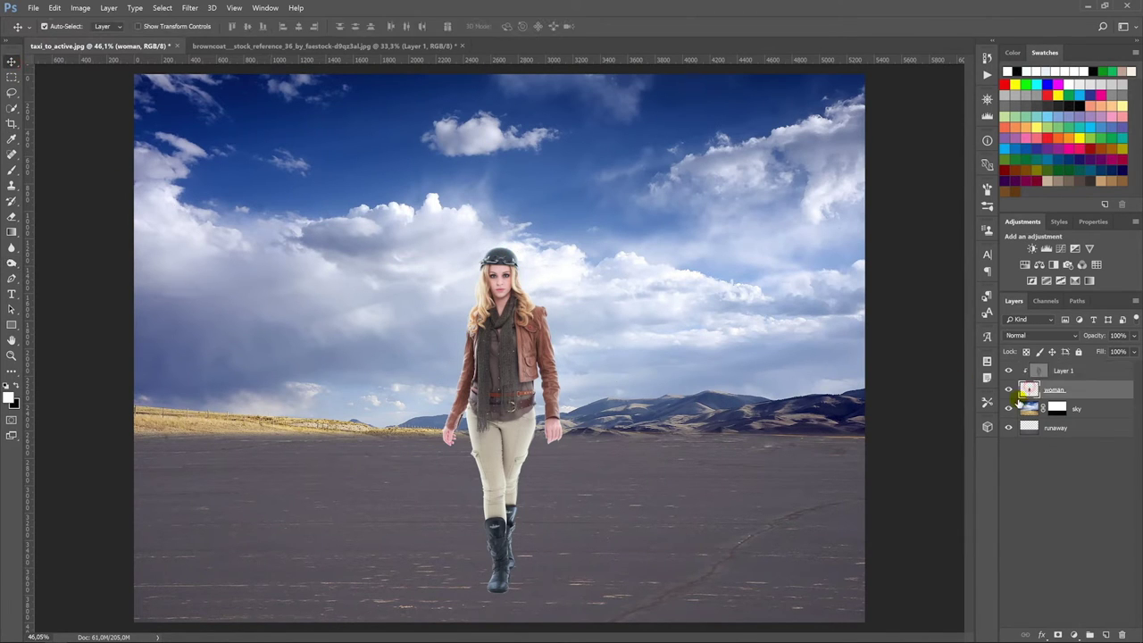
Add a layer named shadow and paint a soft 10% opacity shadow behind the boots.
{"action": "left_click", "coordinate": [1105, 633]}
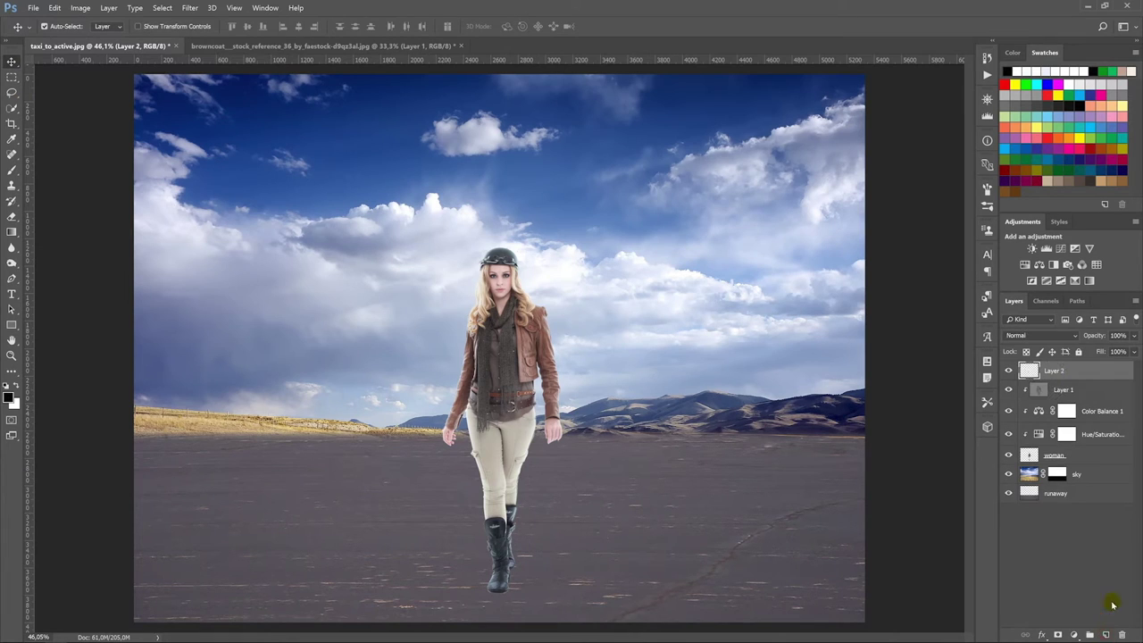
{"action": "double_click", "coordinate": [1054, 370]}
{"action": "type", "text": "hadow"}
{"action": "key", "text": "Return"}
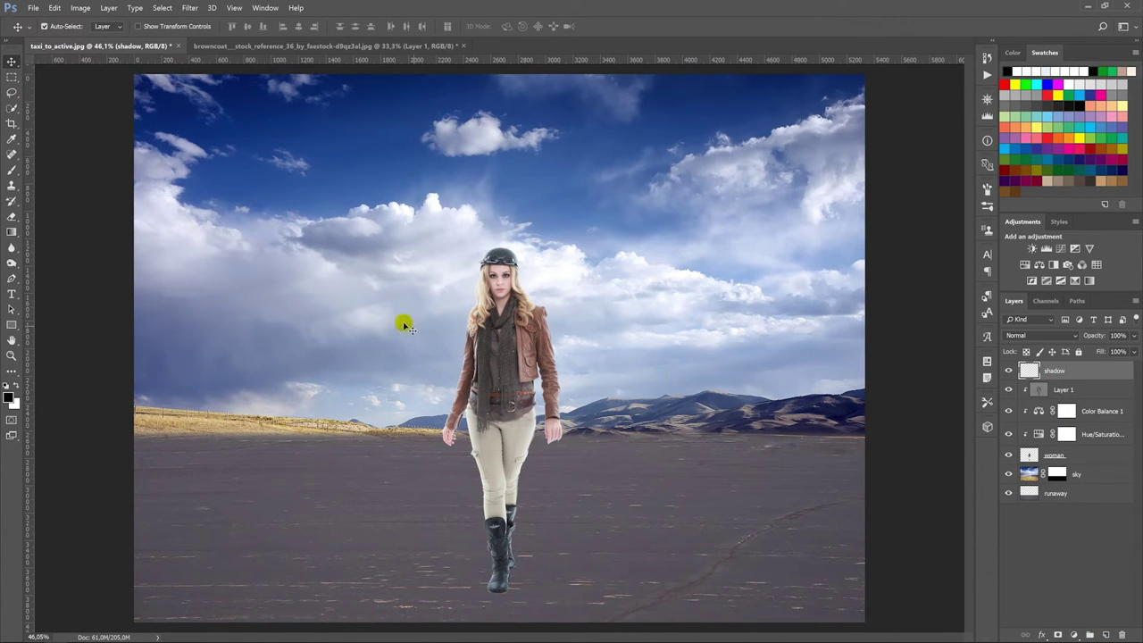
{"action": "left_click", "coordinate": [13, 172]}
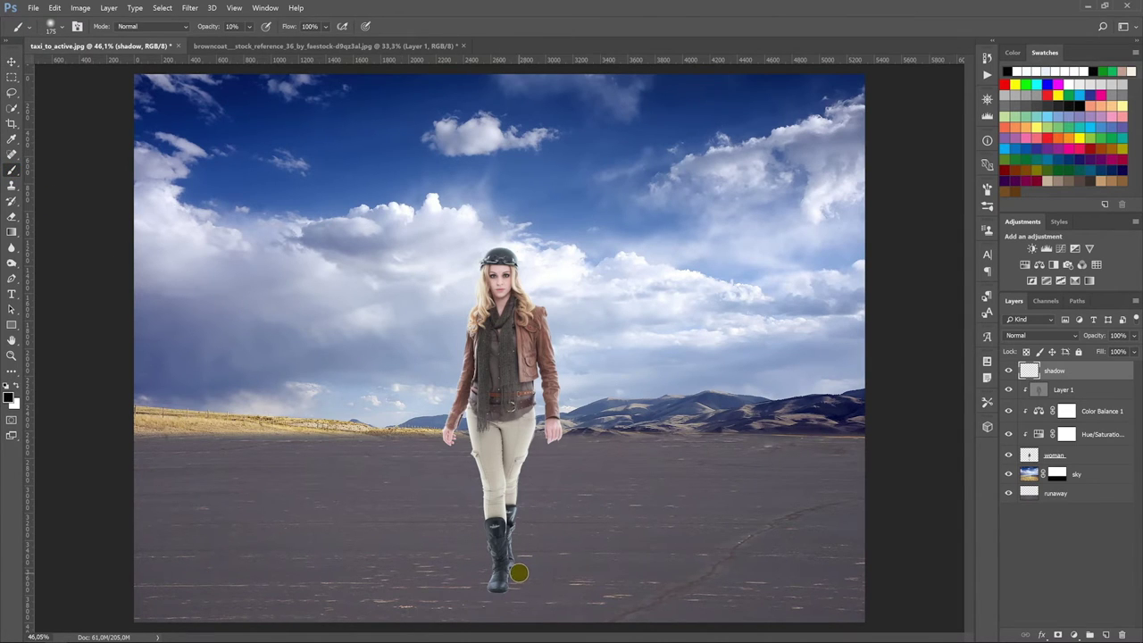
{"action": "mouse_move", "coordinate": [517, 568]}
{"action": "left_mouse_down"}
{"action": "mouse_move", "coordinate": [527, 607]}
{"action": "mouse_move", "coordinate": [556, 631]}
{"action": "mouse_move", "coordinate": [526, 566]}
{"action": "mouse_move", "coordinate": [515, 598]}
{"action": "mouse_move", "coordinate": [542, 620]}
{"action": "mouse_move", "coordinate": [543, 592]}
{"action": "mouse_move", "coordinate": [510, 607]}
{"action": "left_mouse_up"}
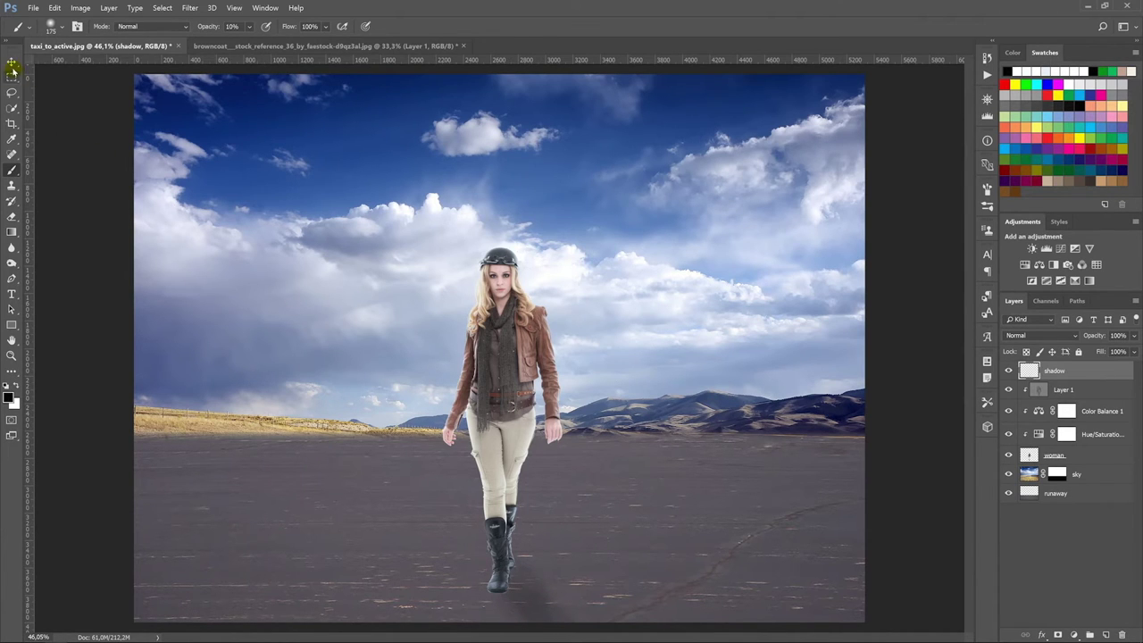
{"action": "left_click", "coordinate": [12, 63]}
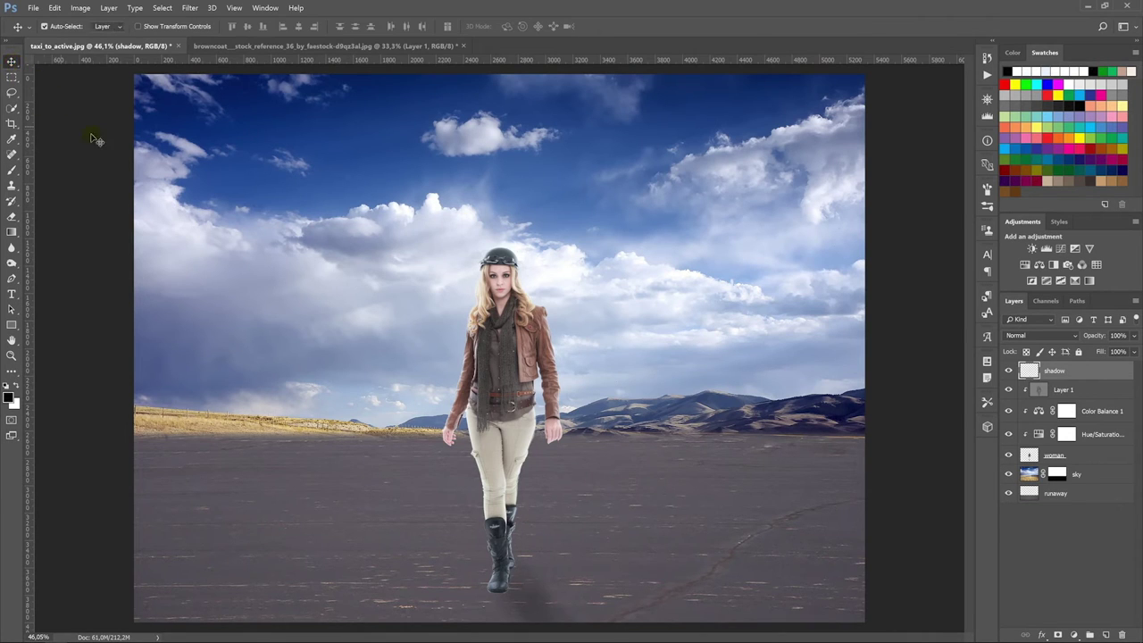
Close the woman's source photo without saving and open airport-1556470.jpg.
{"action": "left_click", "coordinate": [462, 45]}
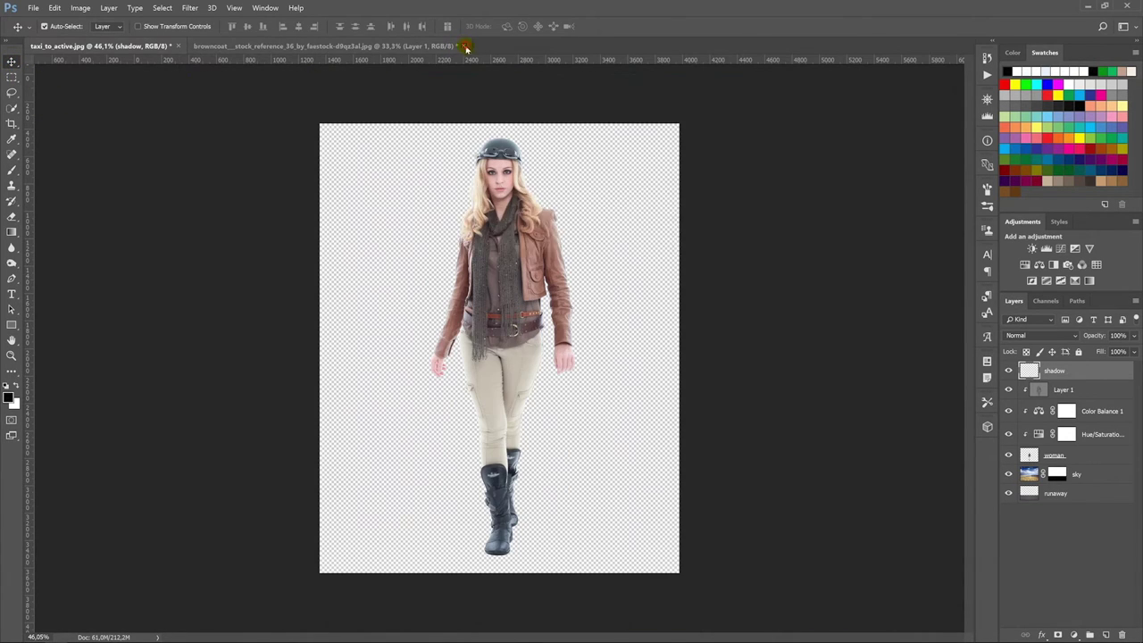
{"action": "left_click", "coordinate": [573, 246]}
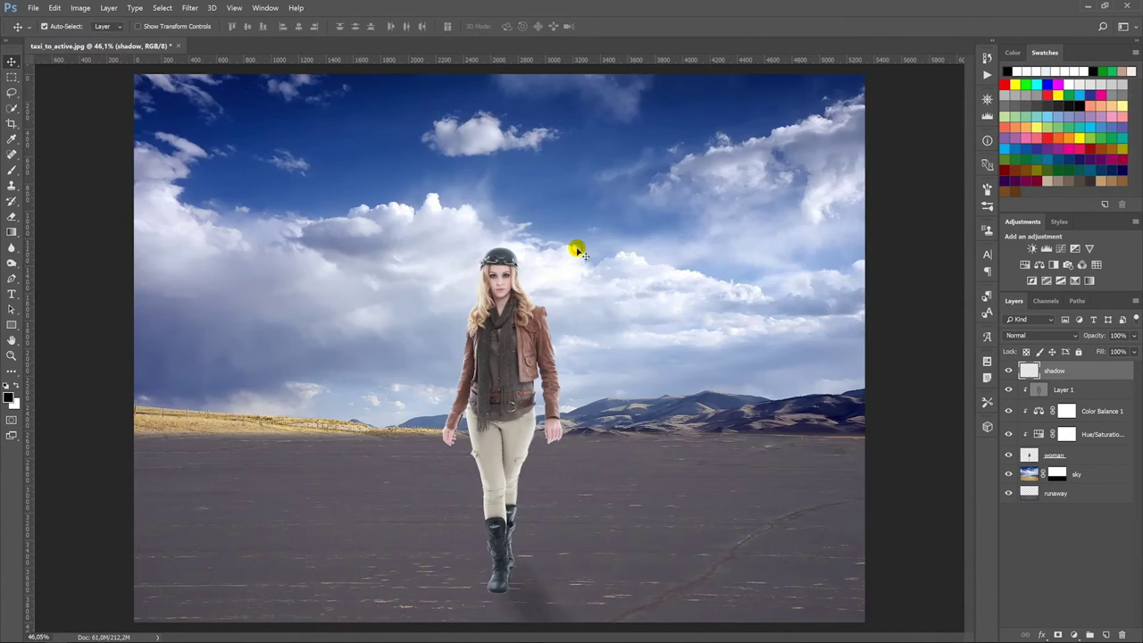
{"action": "right_click", "coordinate": [481, 44]}
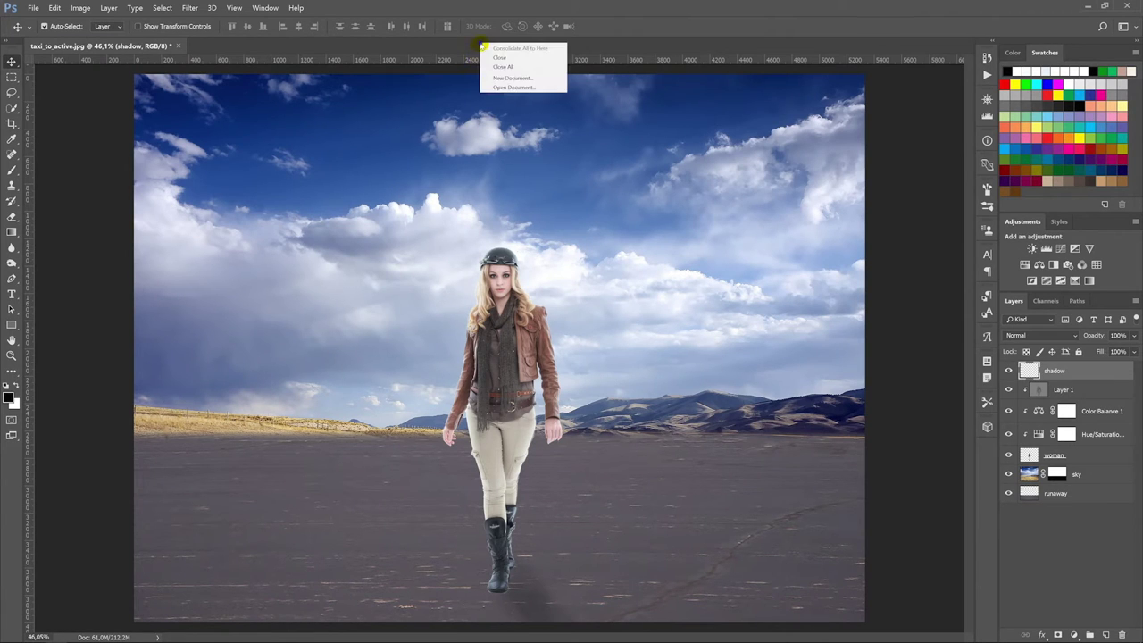
{"action": "left_click", "coordinate": [516, 87]}
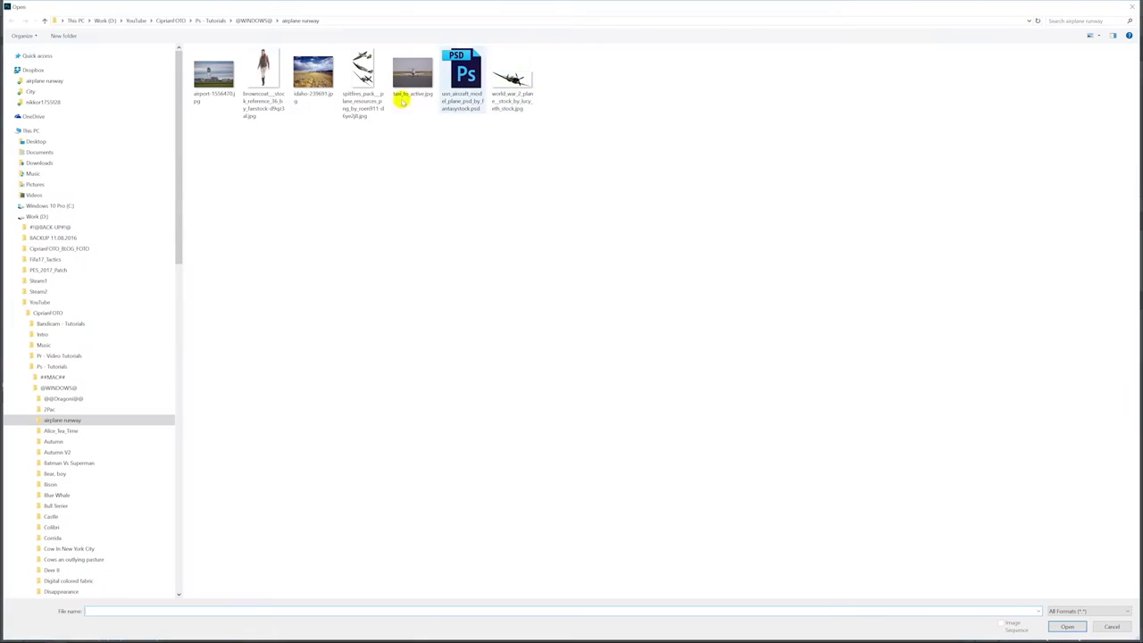
{"action": "double_click", "coordinate": [215, 79]}
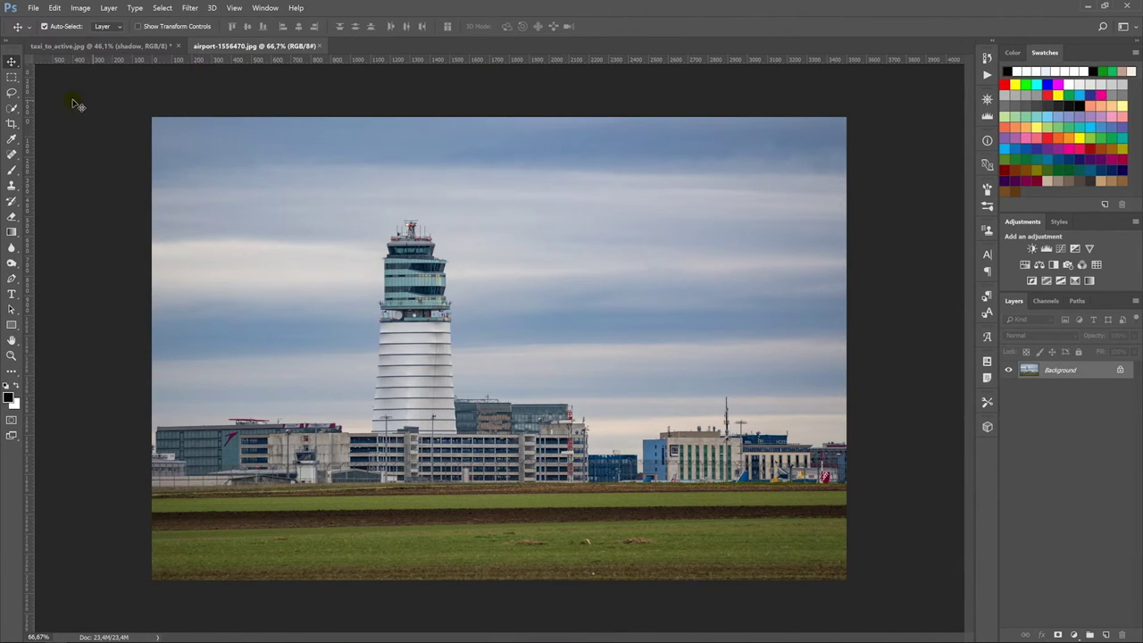
Quick Select around the sky, copy the buildings to a new layer, and hide Background.
{"action": "left_click", "coordinate": [15, 105]}
{"action": "mouse_move", "coordinate": [181, 158]}
{"action": "left_mouse_down"}
{"action": "mouse_move", "coordinate": [273, 253]}
{"action": "mouse_move", "coordinate": [357, 184]}
{"action": "mouse_move", "coordinate": [546, 202]}
{"action": "mouse_move", "coordinate": [645, 283]}
{"action": "mouse_move", "coordinate": [758, 332]}
{"action": "left_mouse_up"}
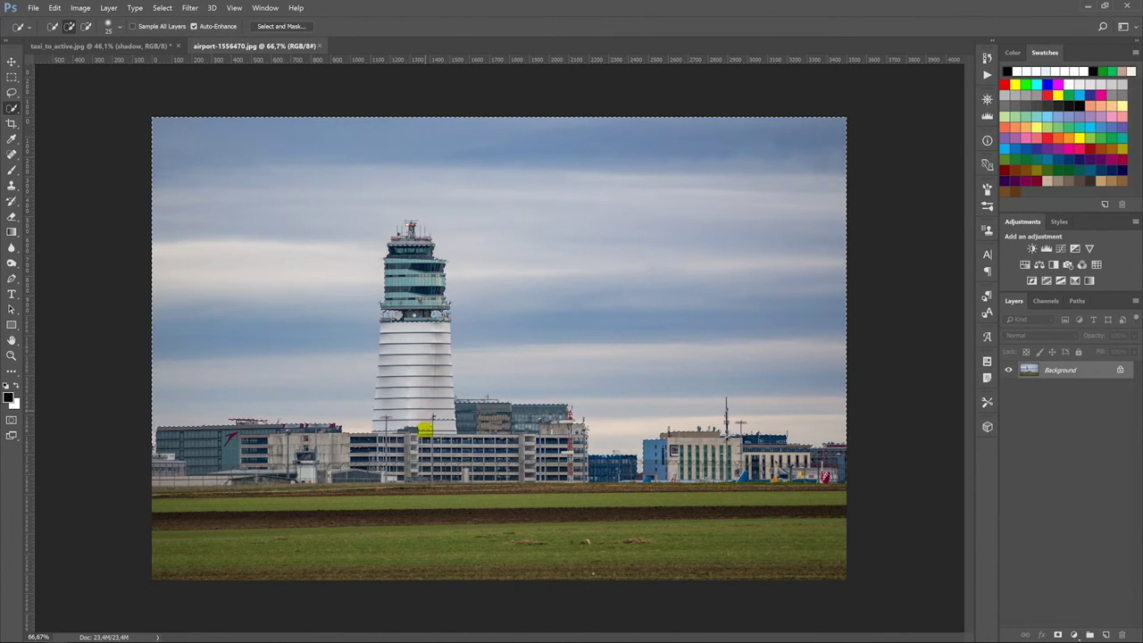
{"action": "key", "text": "alt"}
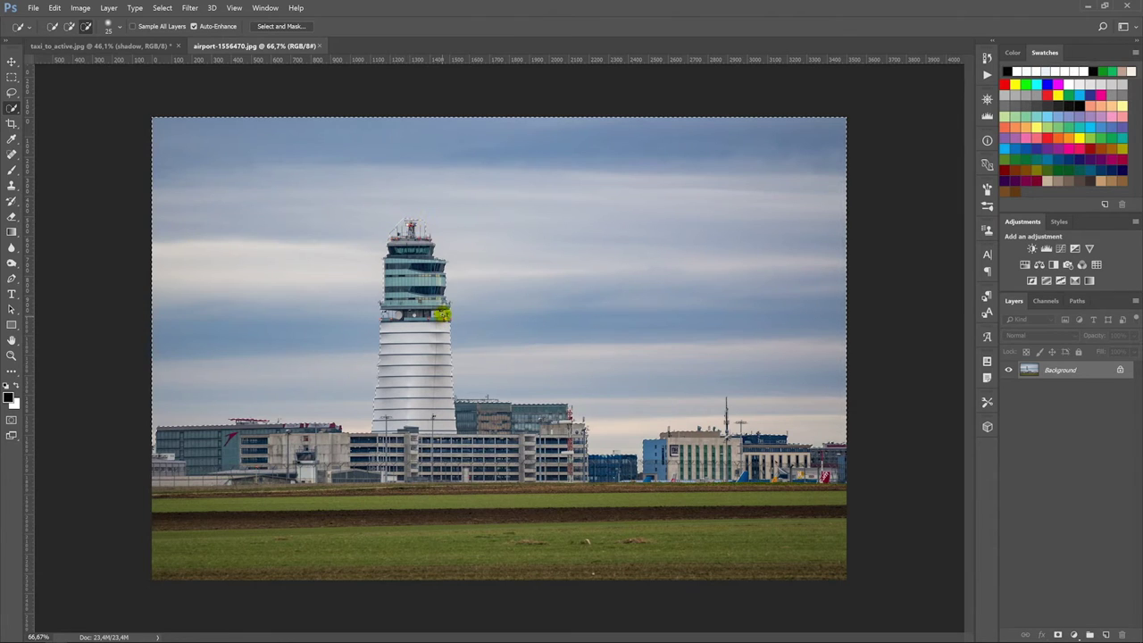
{"action": "key", "text": "alt"}
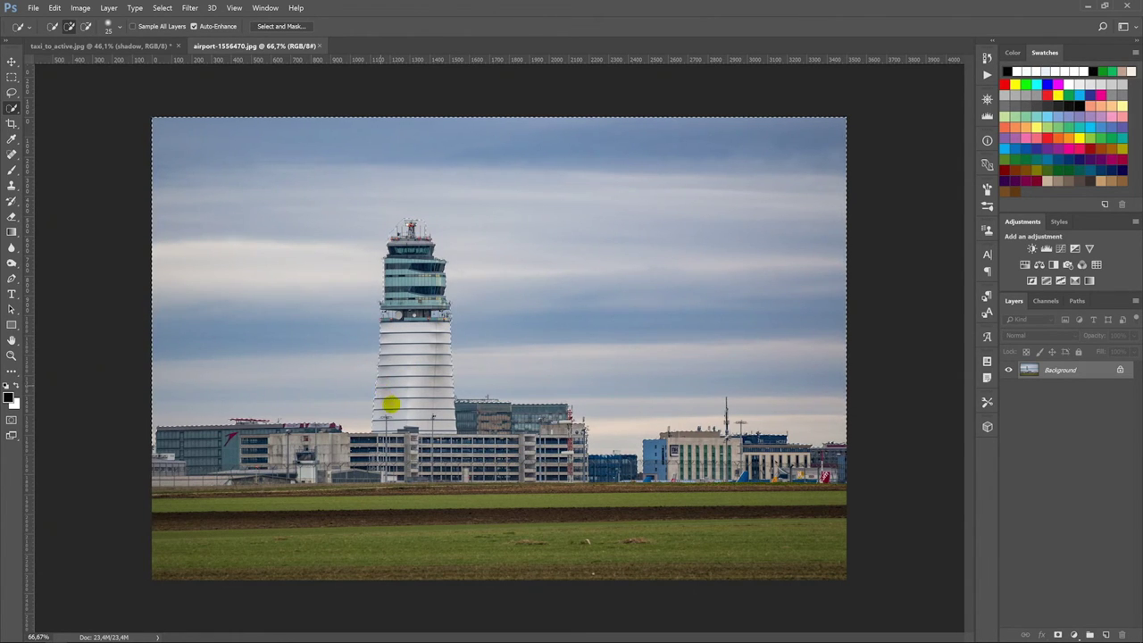
{"action": "key", "text": "ctrl+j"}
{"action": "left_click", "coordinate": [1008, 386]}
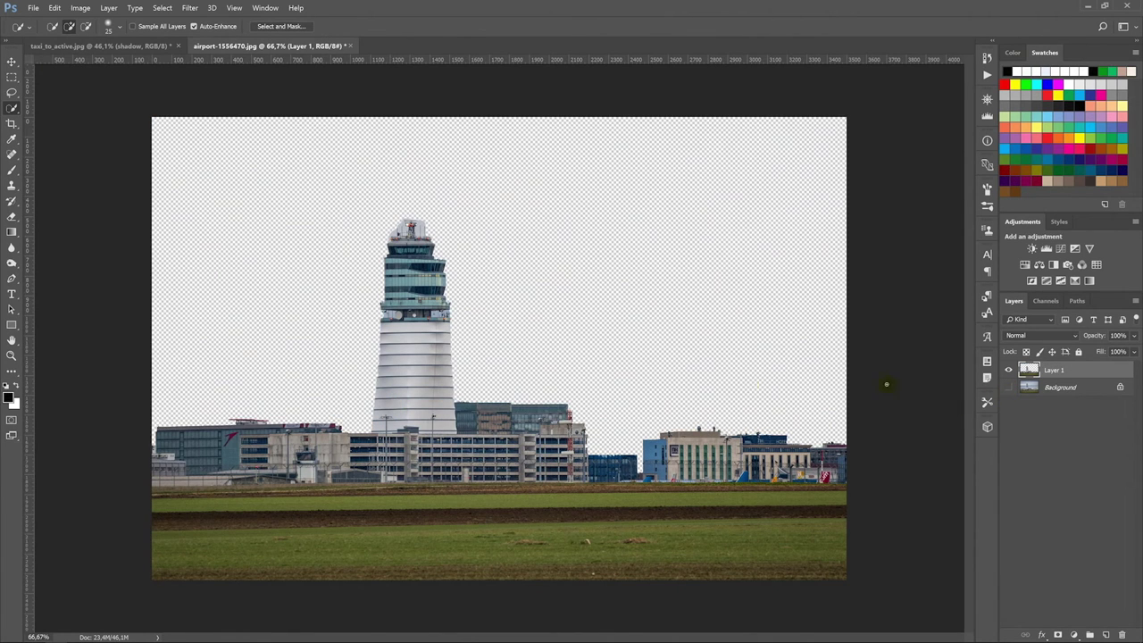
Marquee and delete the green ground strip below the buildings.
{"action": "left_click", "coordinate": [13, 77]}
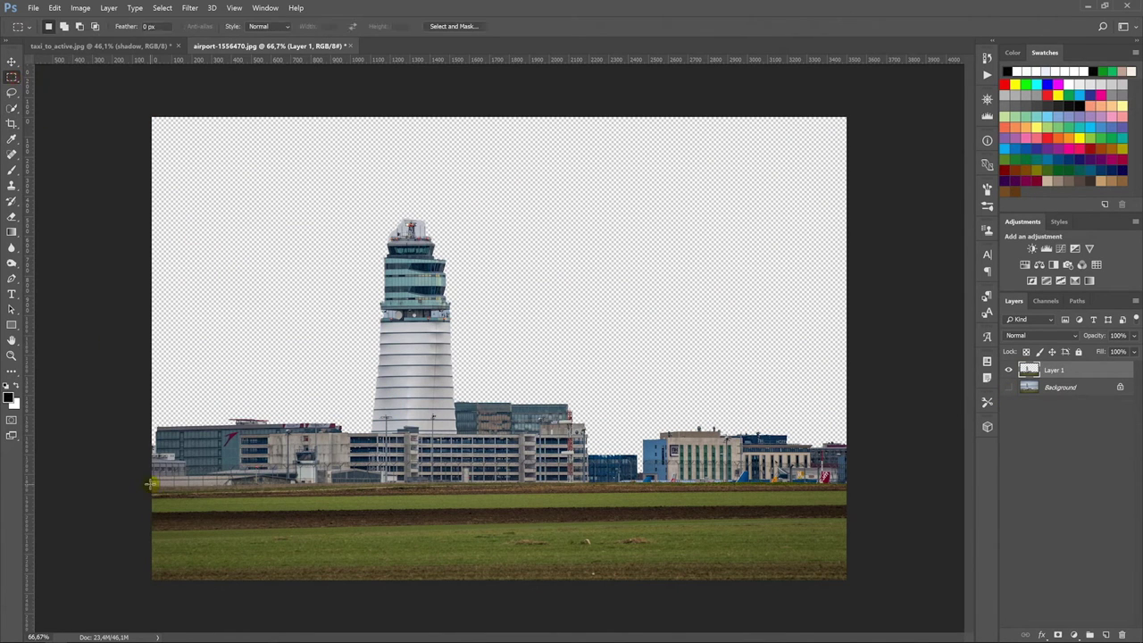
{"action": "left_click_drag", "start_coordinate": [152, 484], "coordinate": [878, 592]}
{"action": "key", "text": "Delete"}
{"action": "key", "text": "ctrl+d"}
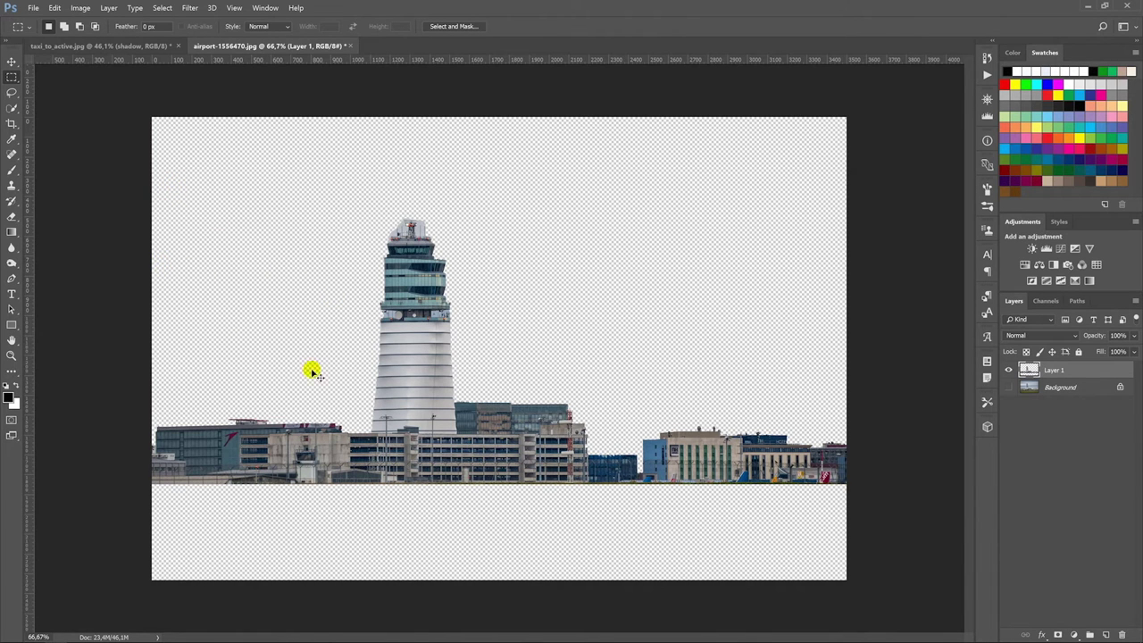
{"action": "key", "text": "v"}
{"action": "left_click_drag", "start_coordinate": [410, 438], "coordinate": [96, 59]}
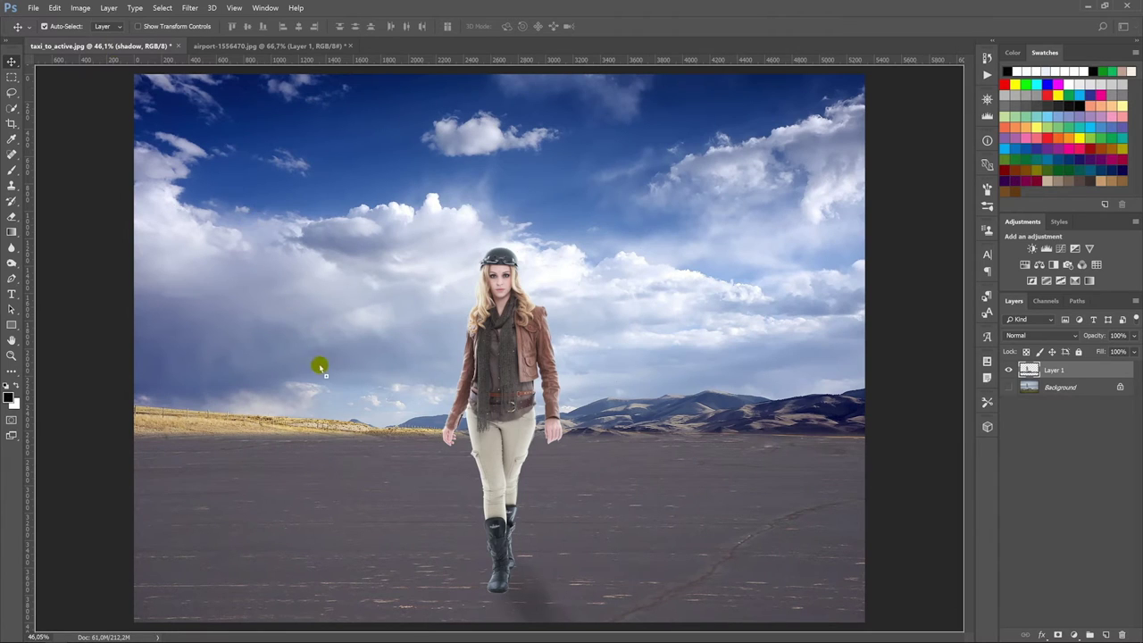
Drop the buildings below the woman layer, set them on the horizon, and rename the layer airport.
{"action": "left_click_drag", "start_coordinate": [96, 59], "coordinate": [325, 373]}
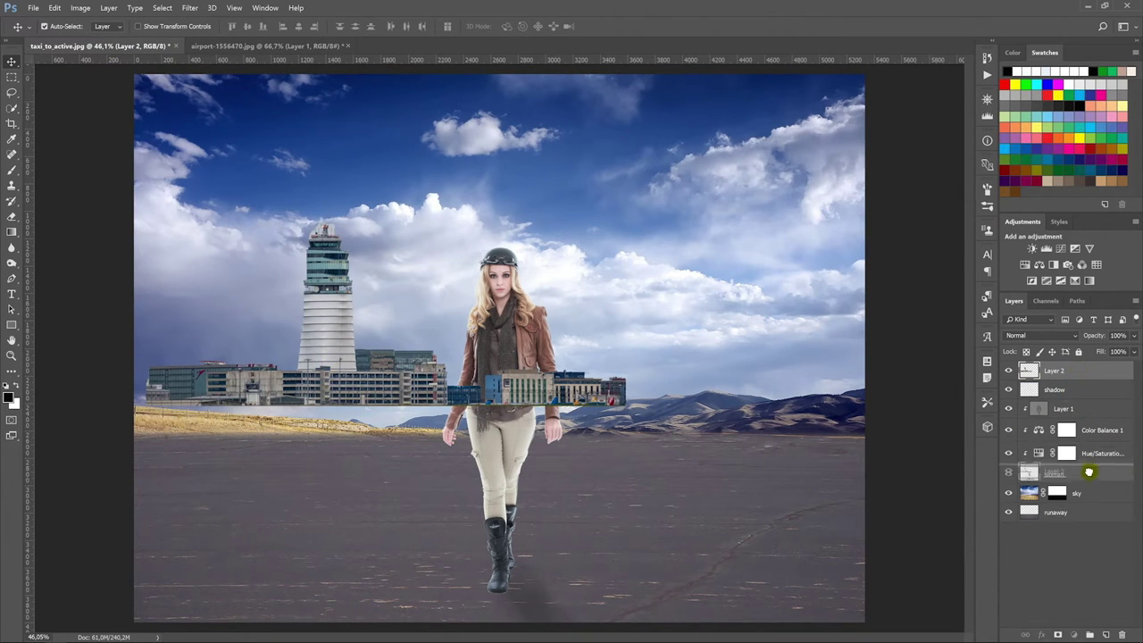
{"action": "left_click_drag", "start_coordinate": [1077, 372], "coordinate": [1080, 473]}
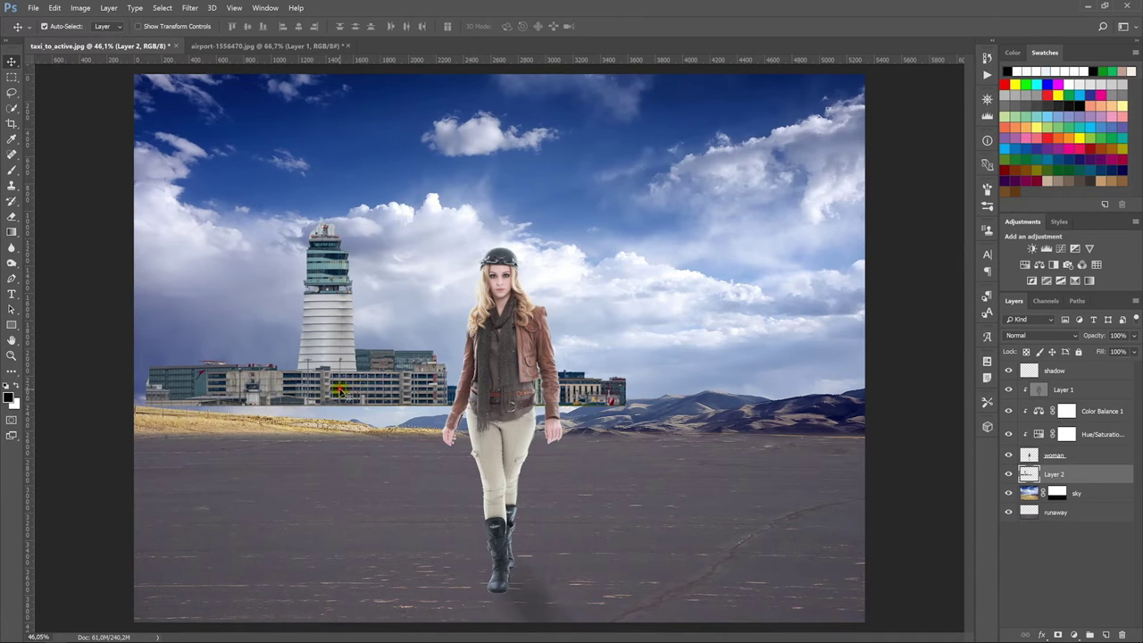
{"action": "left_click_drag", "start_coordinate": [339, 389], "coordinate": [329, 421]}
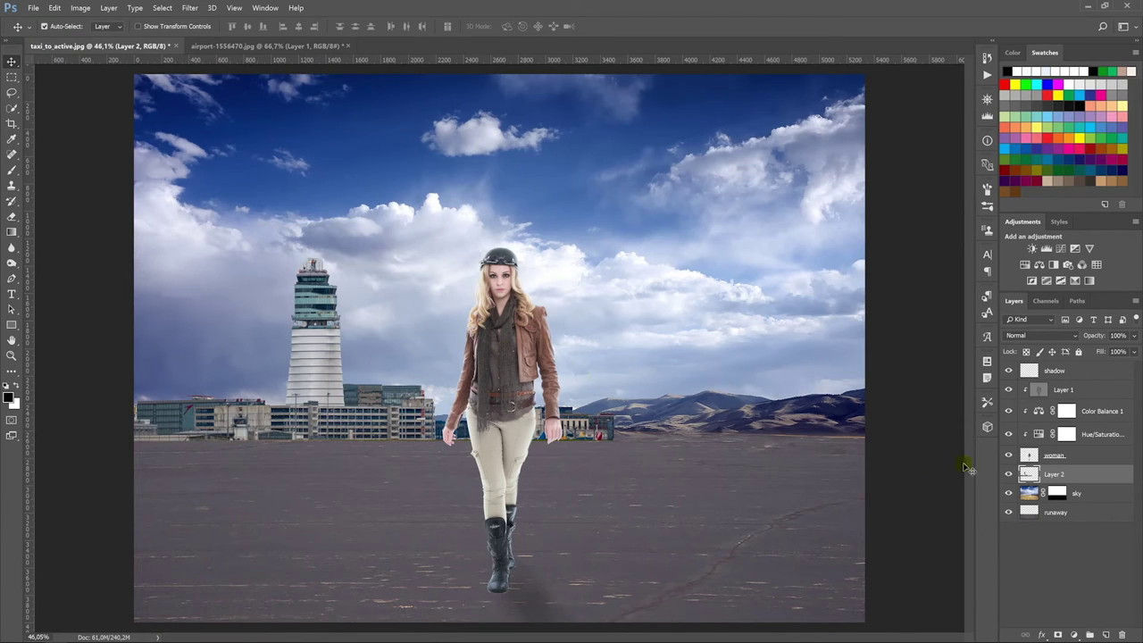
{"action": "double_click", "coordinate": [1060, 475]}
{"action": "type", "text": "rt"}
{"action": "key", "text": "Return"}
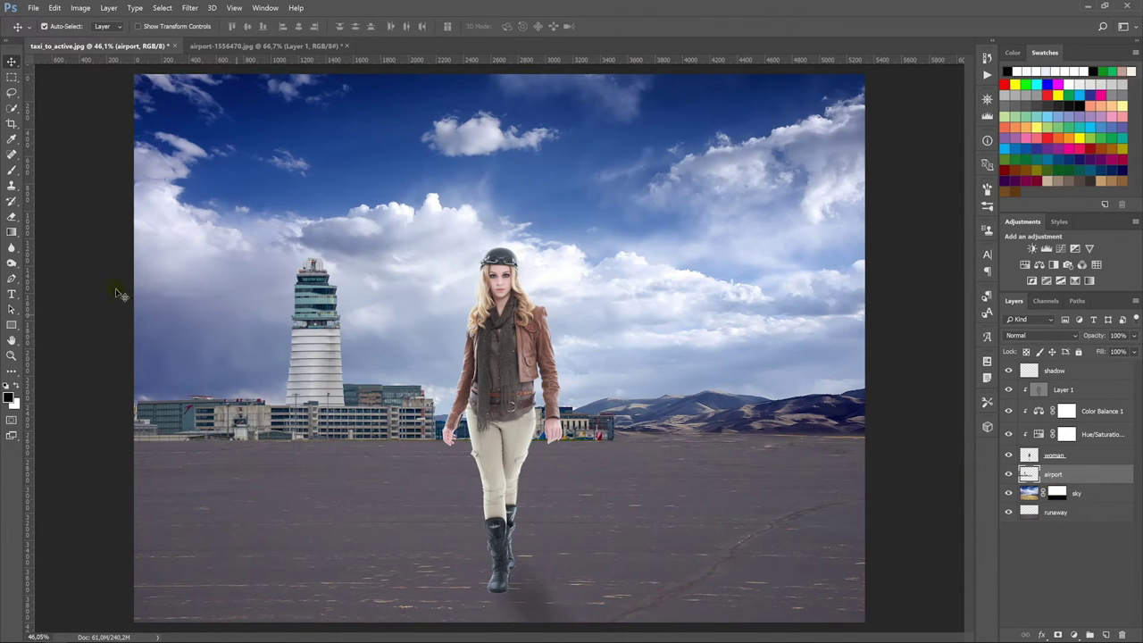
Dodge the base of the airport buildings and the control tower at Midtones, 20% exposure.
{"action": "left_click", "coordinate": [12, 261]}
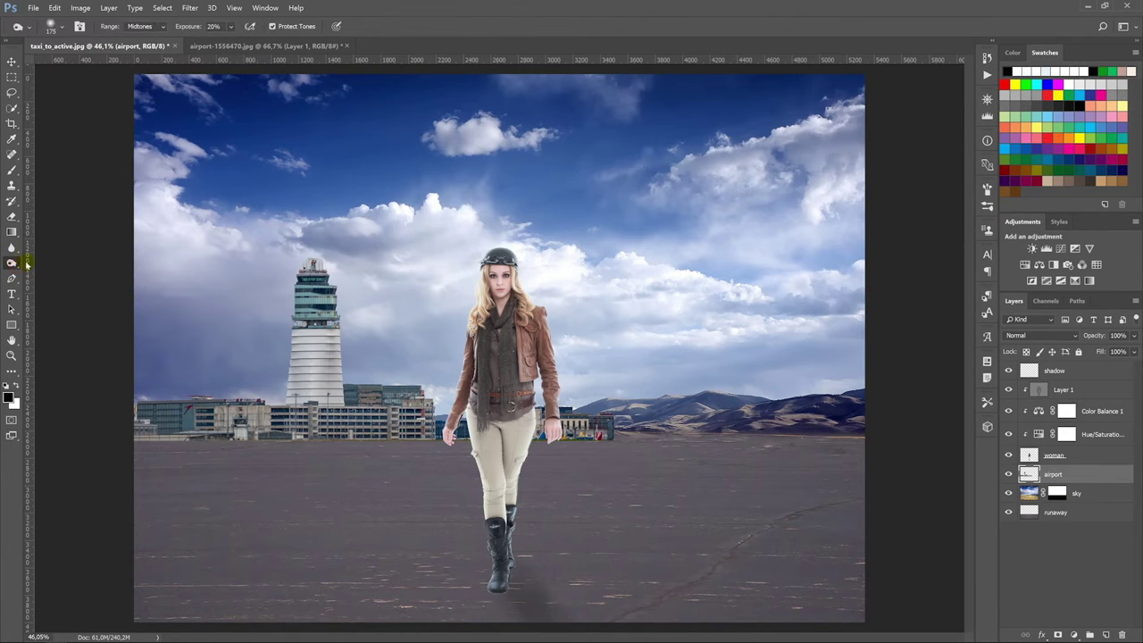
{"action": "mouse_move", "coordinate": [181, 425]}
{"action": "left_mouse_down"}
{"action": "mouse_move", "coordinate": [153, 420]}
{"action": "mouse_move", "coordinate": [235, 439]}
{"action": "mouse_move", "coordinate": [199, 439]}
{"action": "left_mouse_up"}
{"action": "mouse_move", "coordinate": [369, 446]}
{"action": "left_mouse_down"}
{"action": "mouse_move", "coordinate": [451, 428]}
{"action": "mouse_move", "coordinate": [385, 430]}
{"action": "mouse_move", "coordinate": [615, 438]}
{"action": "mouse_move", "coordinate": [581, 424]}
{"action": "left_mouse_up"}
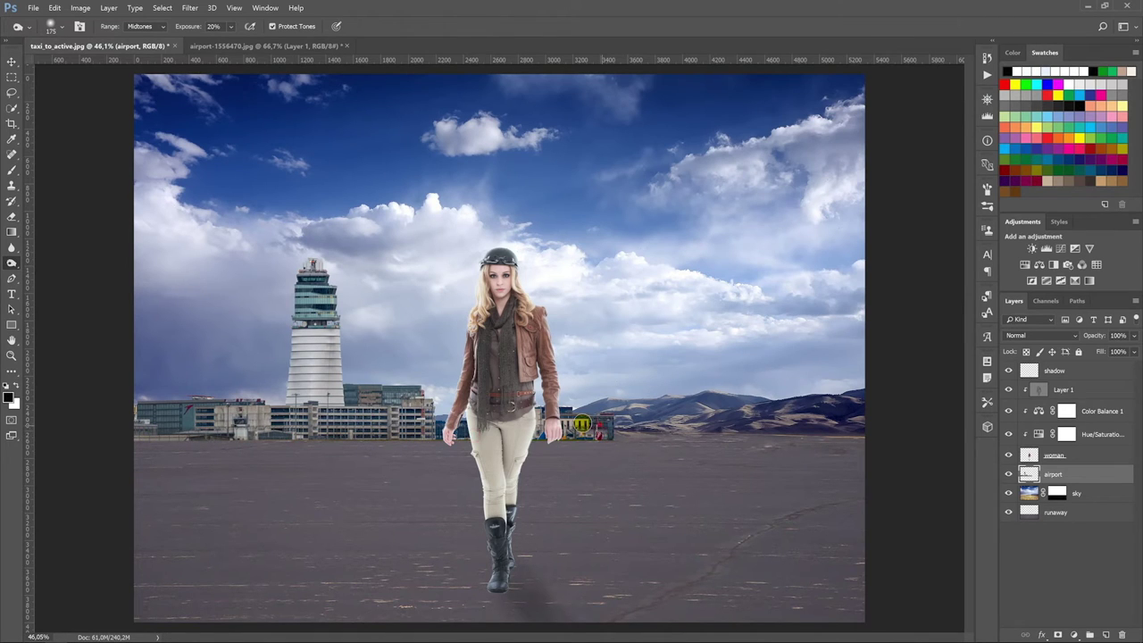
{"action": "left_click_drag", "start_coordinate": [490, 409], "coordinate": [157, 409]}
{"action": "mouse_move", "coordinate": [285, 371]}
{"action": "left_mouse_down"}
{"action": "mouse_move", "coordinate": [304, 342]}
{"action": "mouse_move", "coordinate": [290, 402]}
{"action": "mouse_move", "coordinate": [295, 332]}
{"action": "mouse_move", "coordinate": [322, 314]}
{"action": "mouse_move", "coordinate": [337, 398]}
{"action": "mouse_move", "coordinate": [318, 282]}
{"action": "mouse_move", "coordinate": [311, 411]}
{"action": "mouse_move", "coordinate": [529, 448]}
{"action": "mouse_move", "coordinate": [612, 438]}
{"action": "mouse_move", "coordinate": [254, 427]}
{"action": "mouse_move", "coordinate": [144, 413]}
{"action": "left_mouse_up"}
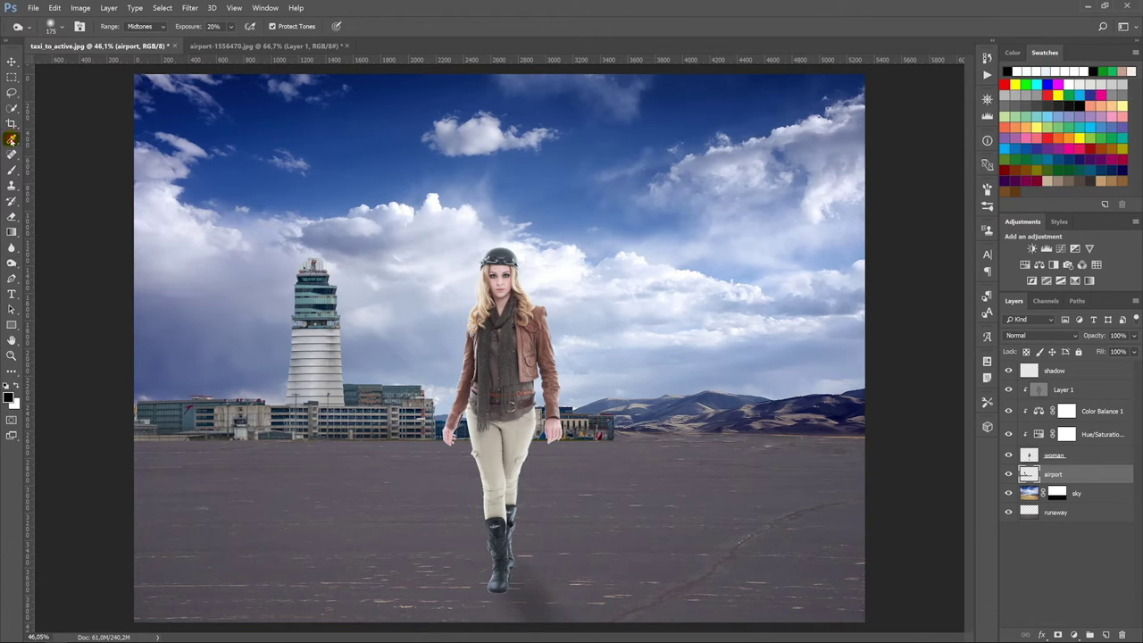
{"action": "left_click", "coordinate": [11, 108]}
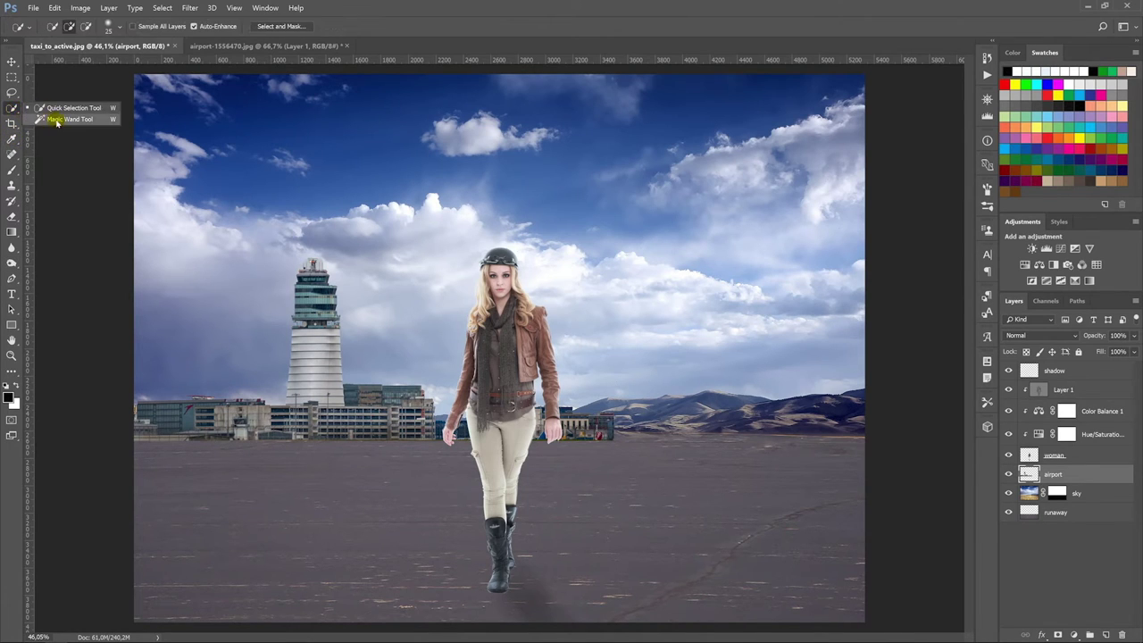
{"action": "left_click", "coordinate": [56, 119]}
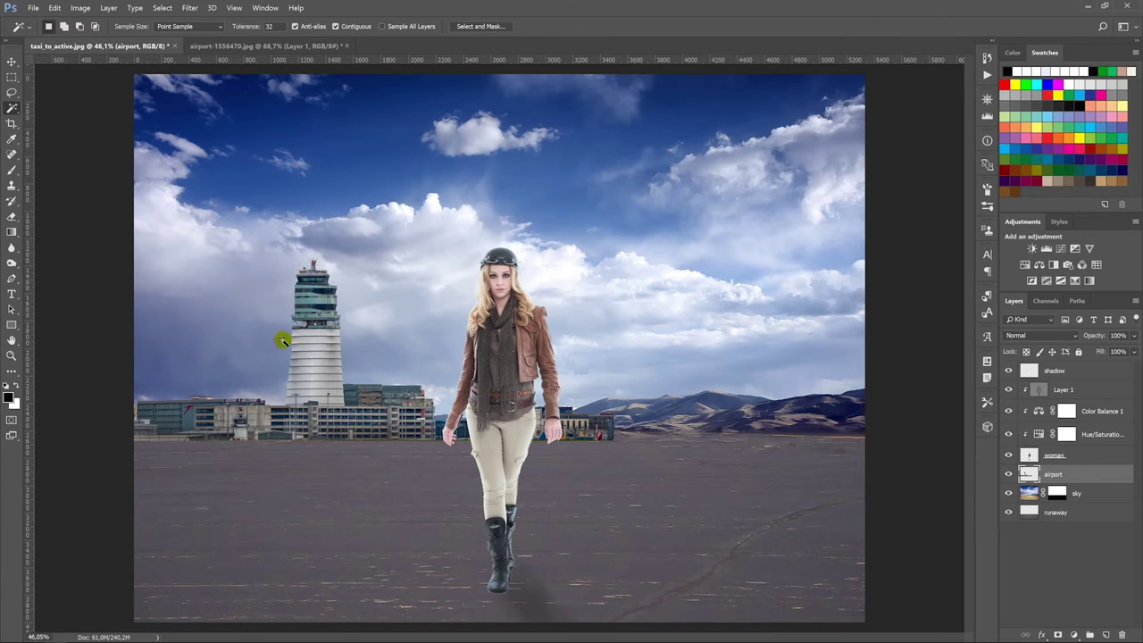
{"action": "left_click", "coordinate": [15, 63]}
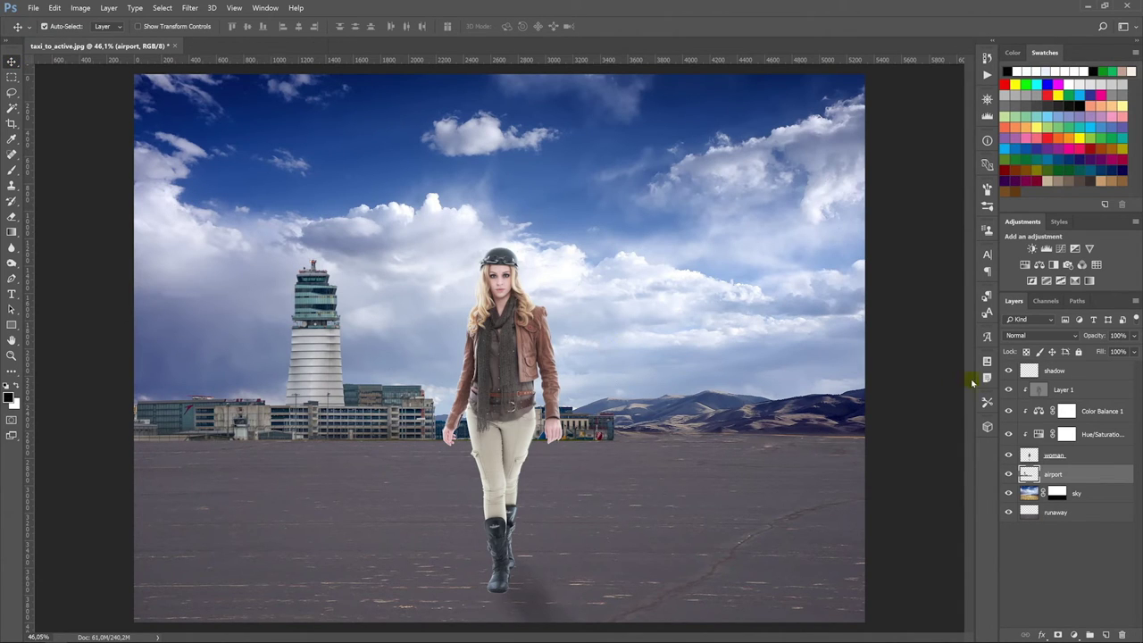
Hide the woman and her shadow, then start a Field Blur on the runway tarmac layer.
{"action": "left_click", "coordinate": [1010, 371]}
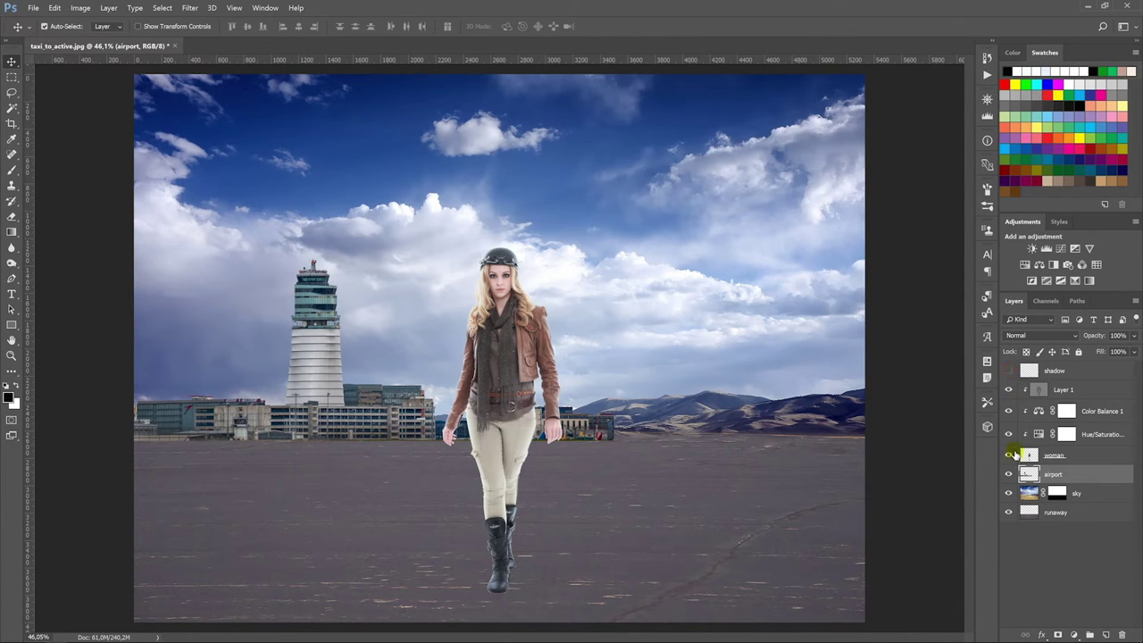
{"action": "left_click", "coordinate": [1008, 455]}
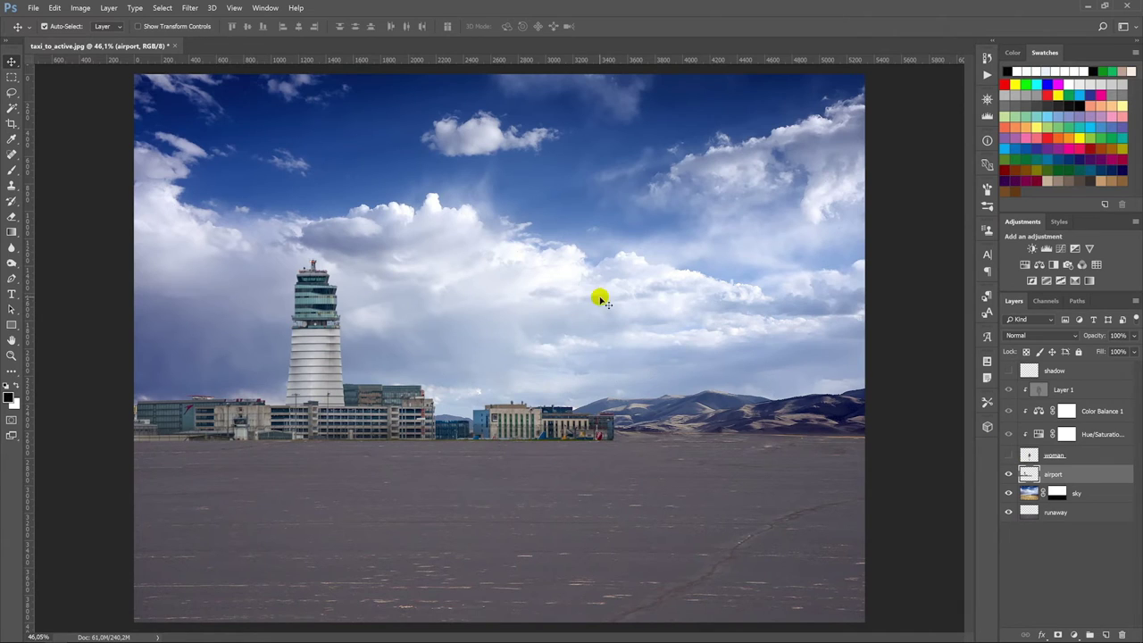
{"action": "left_click", "coordinate": [1032, 516]}
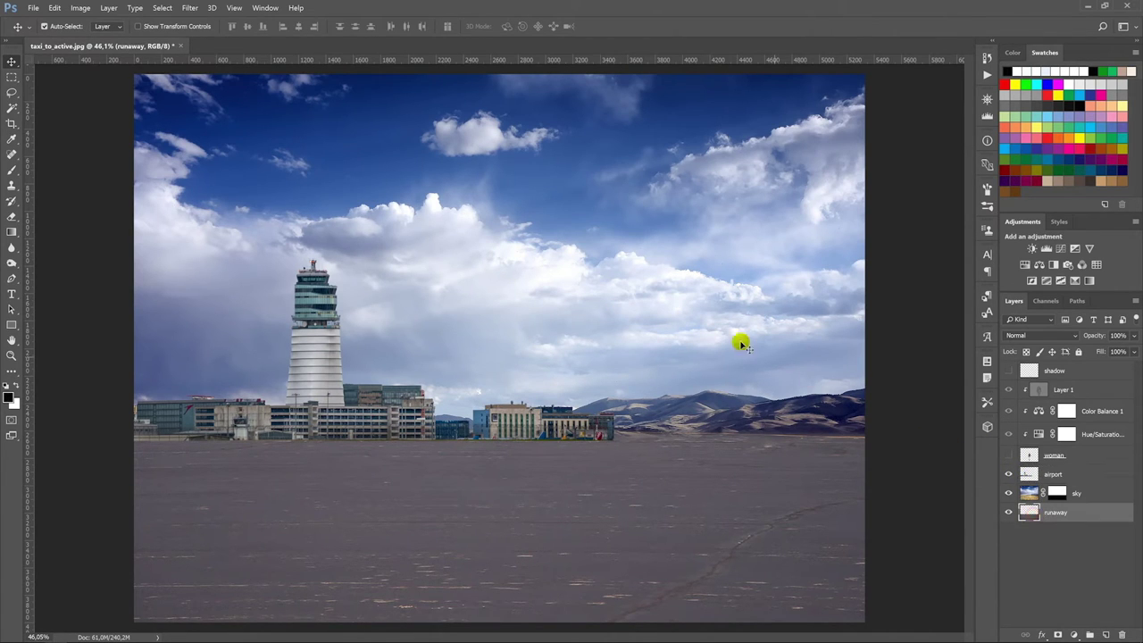
{"action": "left_click", "coordinate": [198, 9]}
{"action": "mouse_move", "coordinate": [239, 114]}
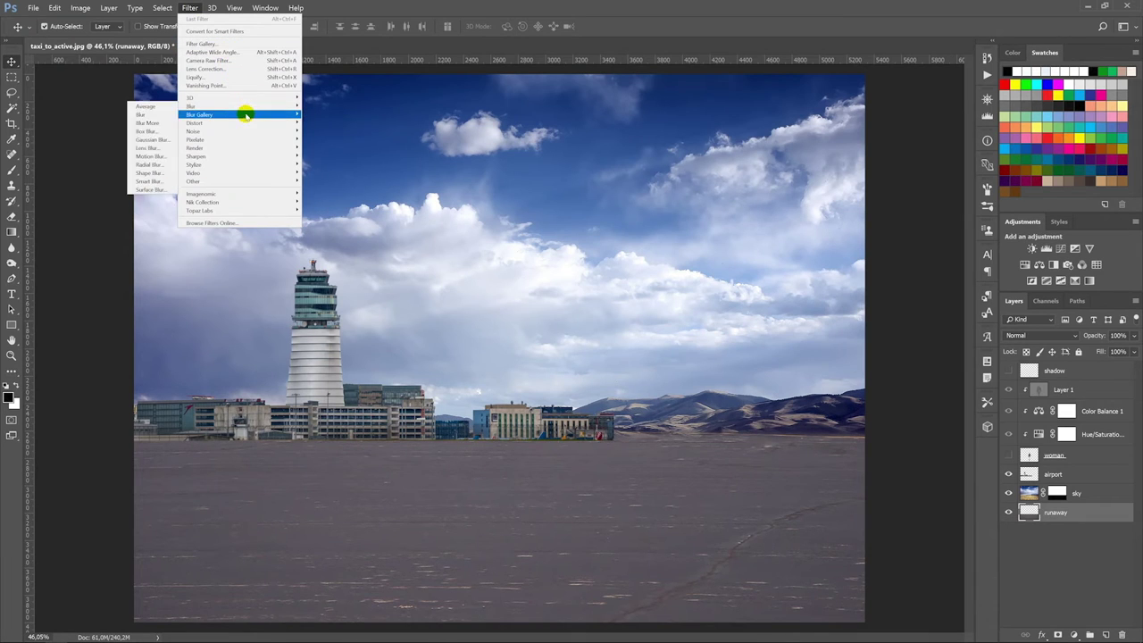
{"action": "left_click", "coordinate": [163, 110]}
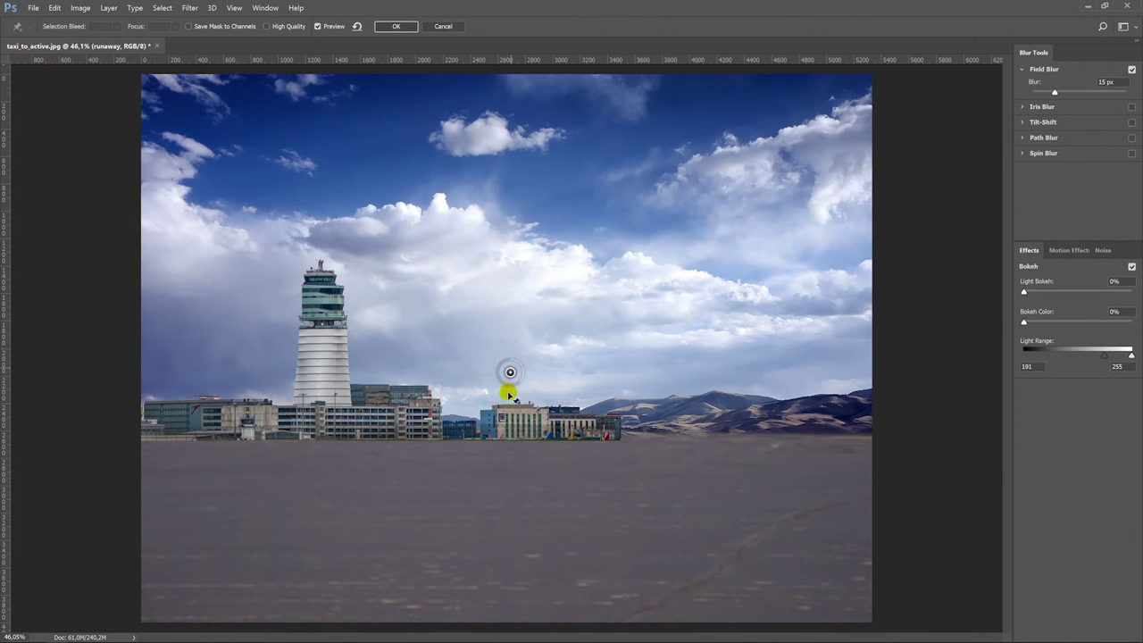
Place Field Blur pins across the runway at the horizon, middle and bottom rows.
{"action": "left_click_drag", "start_coordinate": [510, 485], "coordinate": [491, 446]}
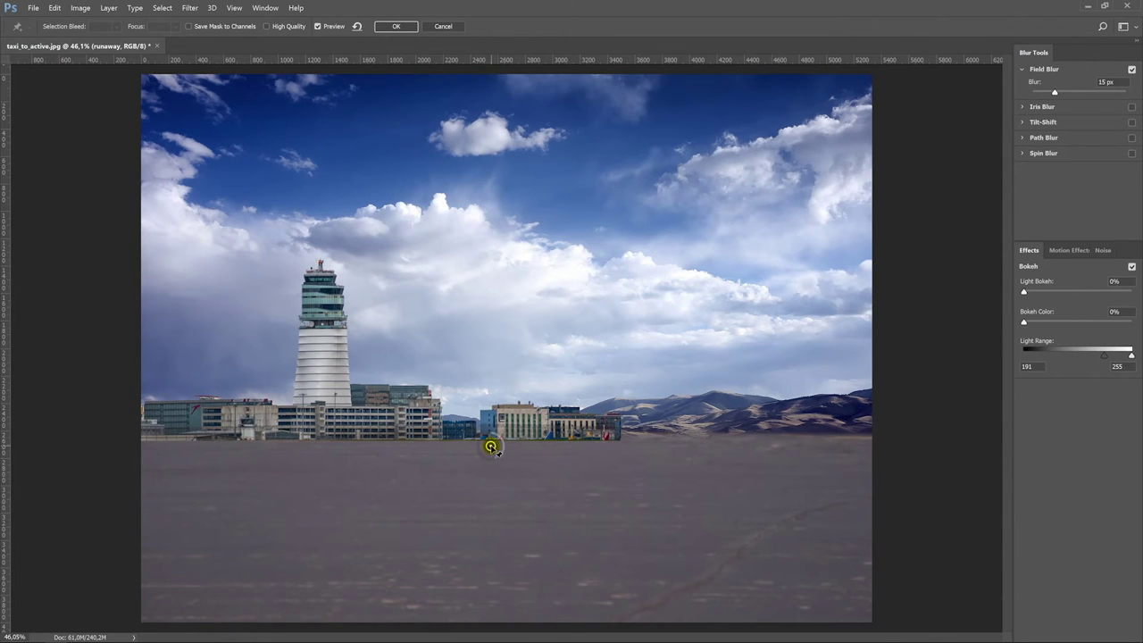
{"action": "left_click", "coordinate": [277, 441]}
{"action": "left_click", "coordinate": [776, 441]}
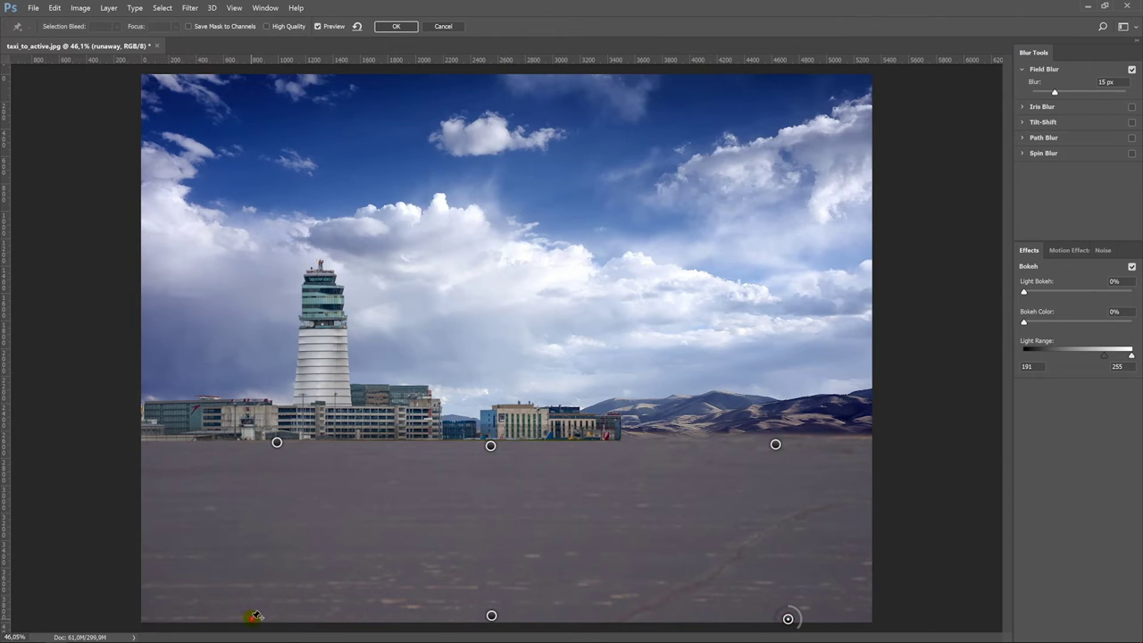
{"action": "left_click", "coordinate": [253, 617]}
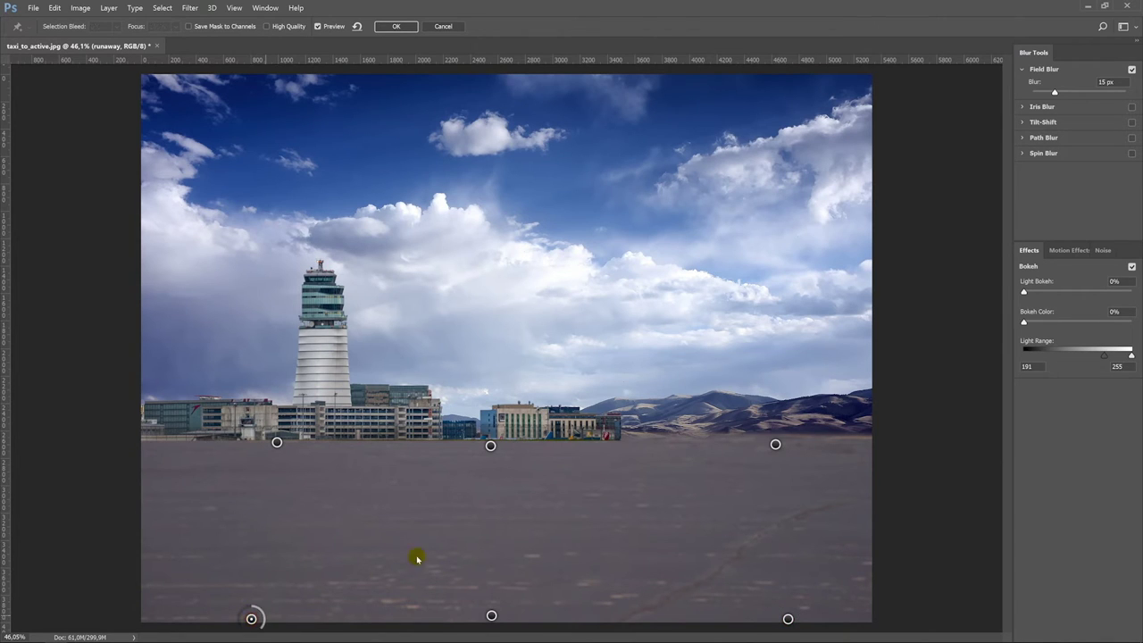
{"action": "left_click", "coordinate": [492, 494]}
{"action": "left_click", "coordinate": [272, 496]}
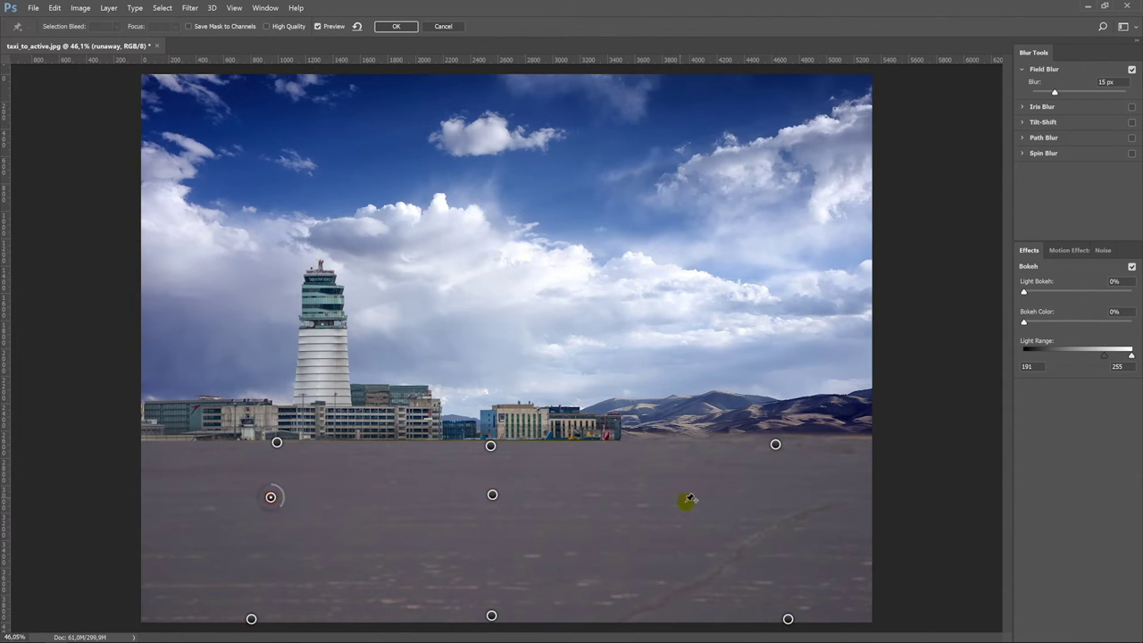
{"action": "left_click", "coordinate": [778, 497]}
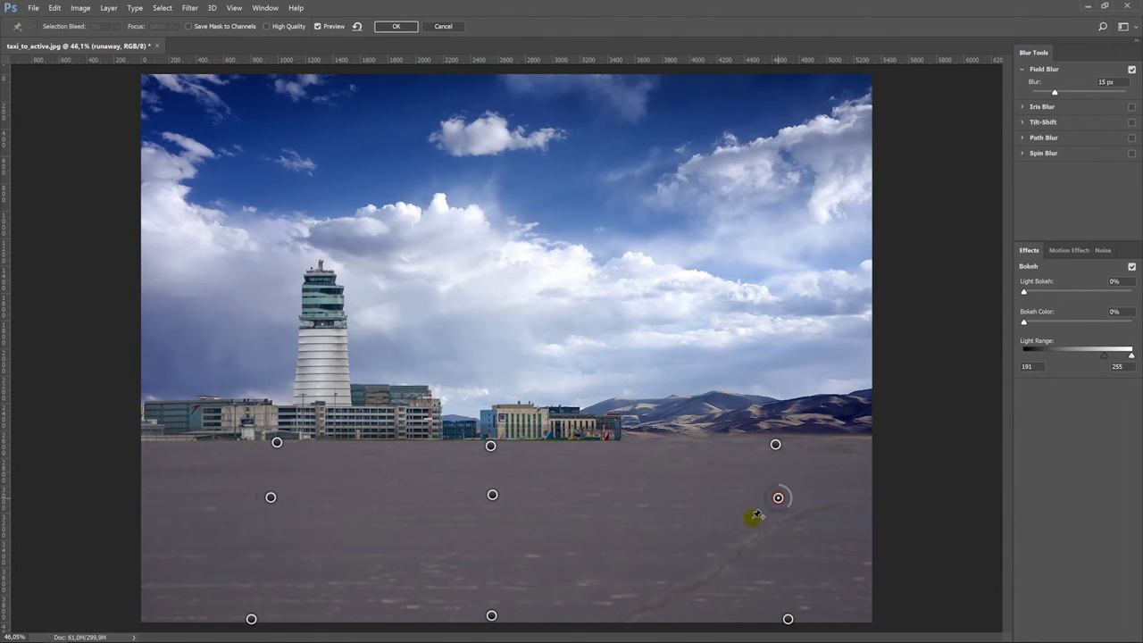
{"action": "left_click", "coordinate": [491, 616]}
Lower the foreground pins' blur: bottom-right 2 px, bottom-left 5 px, middle-left 3 px, centre 4 px.
{"action": "left_click_drag", "start_coordinate": [503, 623], "coordinate": [501, 605]}
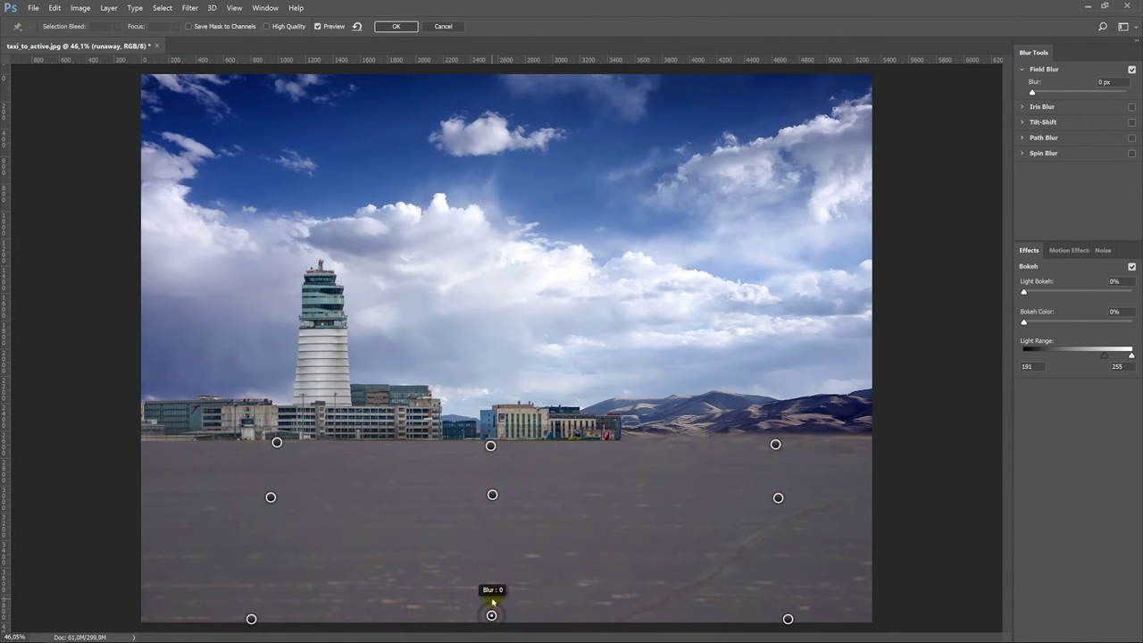
{"action": "left_click", "coordinate": [788, 619]}
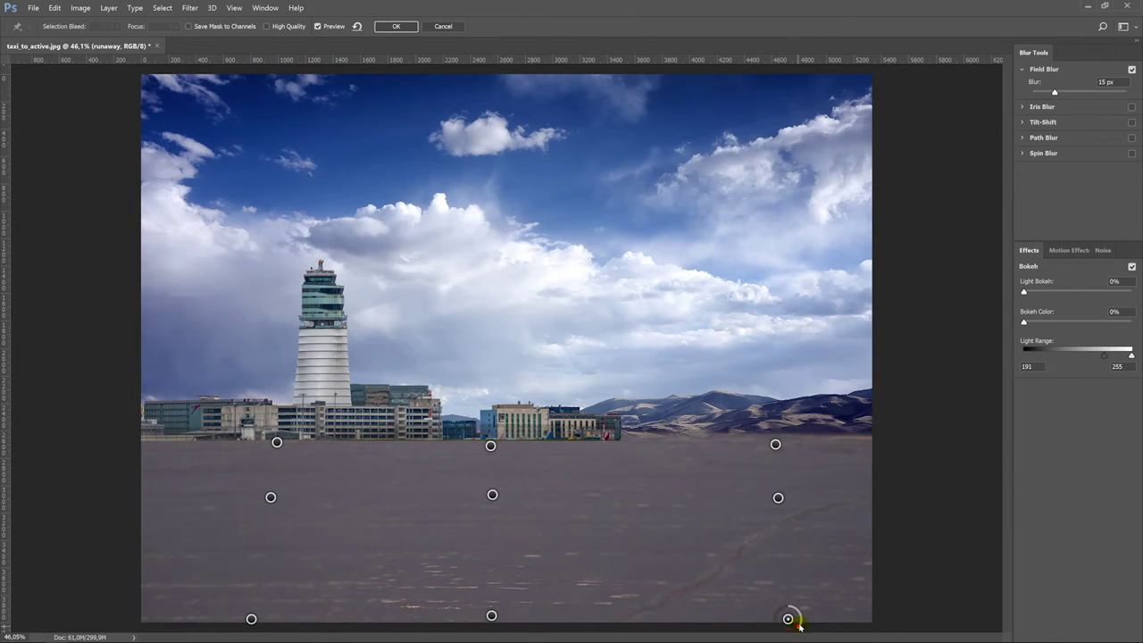
{"action": "left_click_drag", "start_coordinate": [798, 625], "coordinate": [791, 604]}
{"action": "left_click_drag", "start_coordinate": [261, 630], "coordinate": [260, 609]}
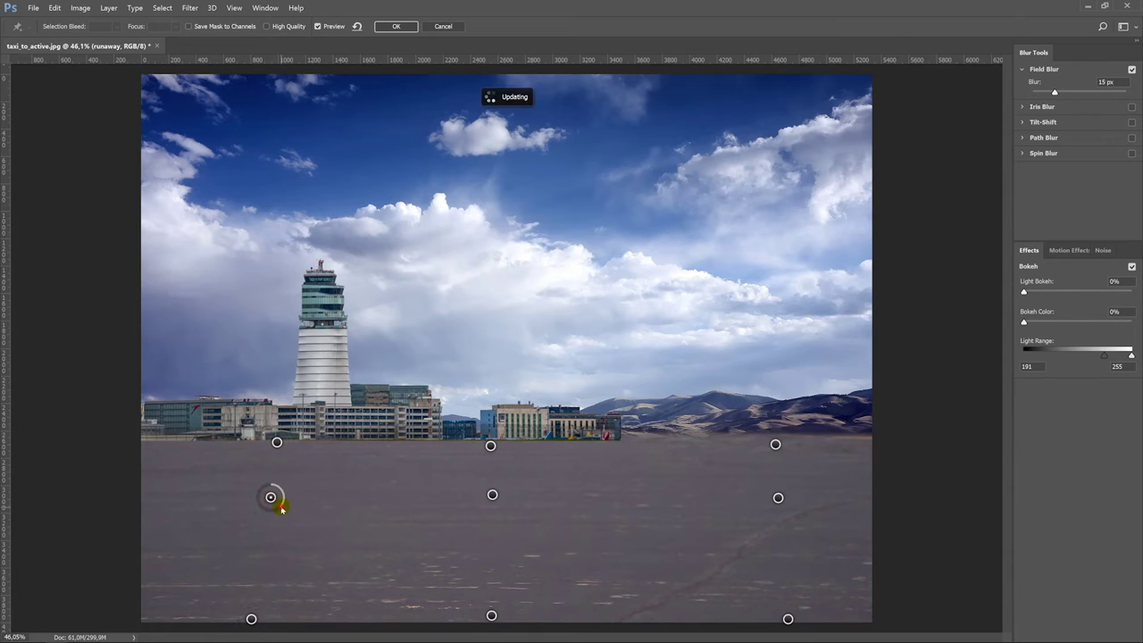
{"action": "left_click_drag", "start_coordinate": [279, 508], "coordinate": [276, 486]}
{"action": "left_click", "coordinate": [491, 496]}
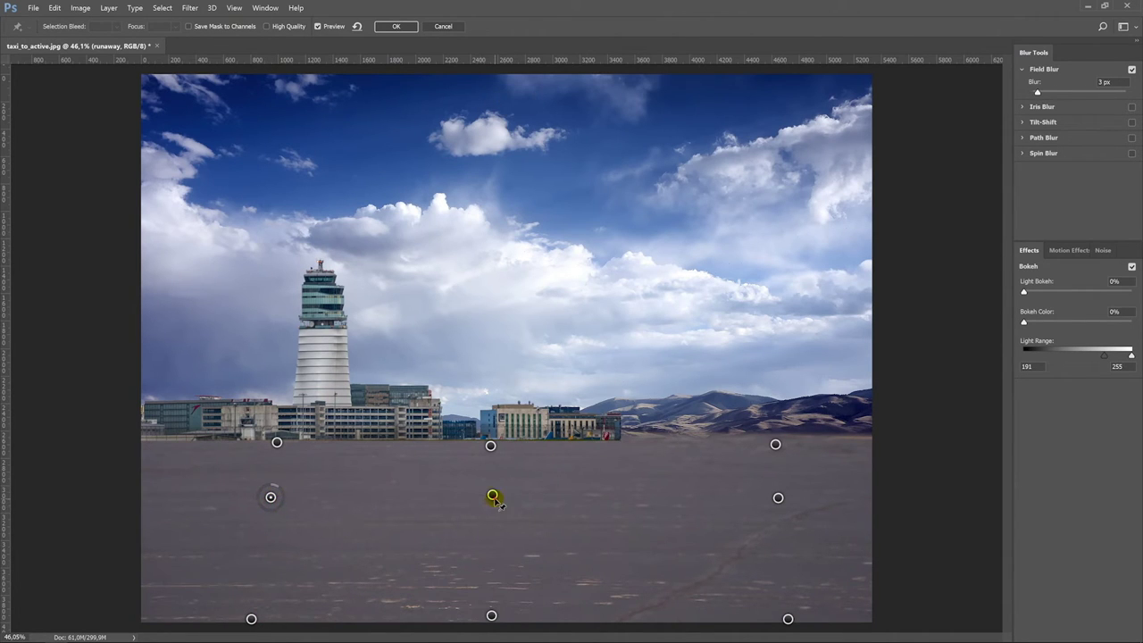
{"action": "left_click_drag", "start_coordinate": [502, 497], "coordinate": [502, 486]}
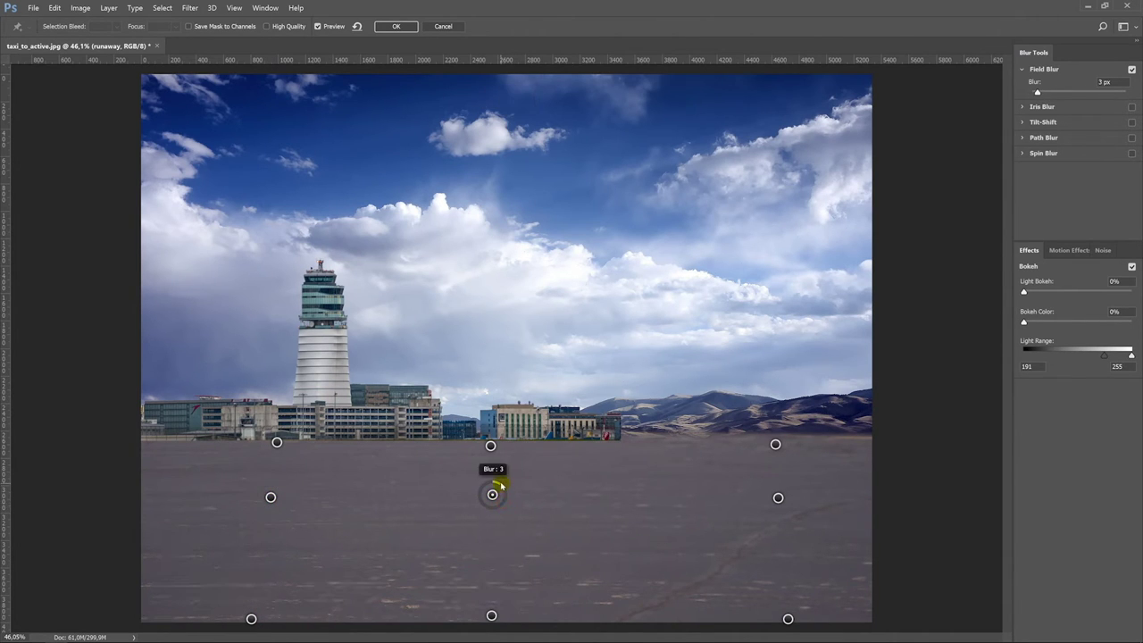
Set the middle-right pin to 8 px and right horizon to 11 px, lower the left horizon pin, and apply.
{"action": "left_click", "coordinate": [779, 498]}
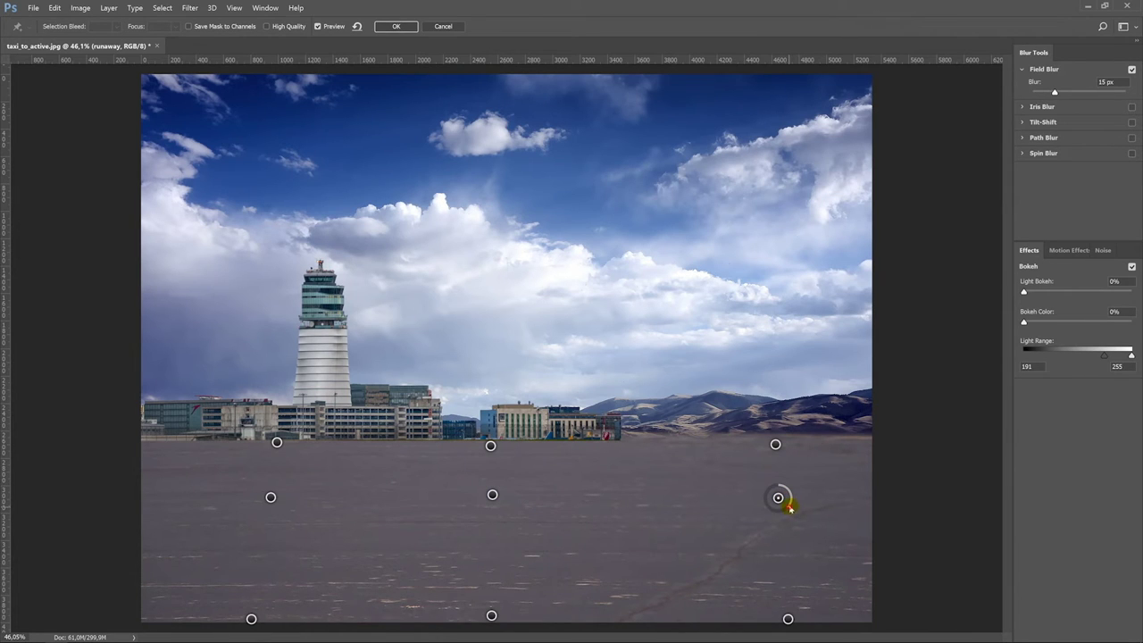
{"action": "left_click_drag", "start_coordinate": [790, 509], "coordinate": [791, 493]}
{"action": "left_click", "coordinate": [775, 444]}
{"action": "left_click_drag", "start_coordinate": [787, 452], "coordinate": [773, 439]}
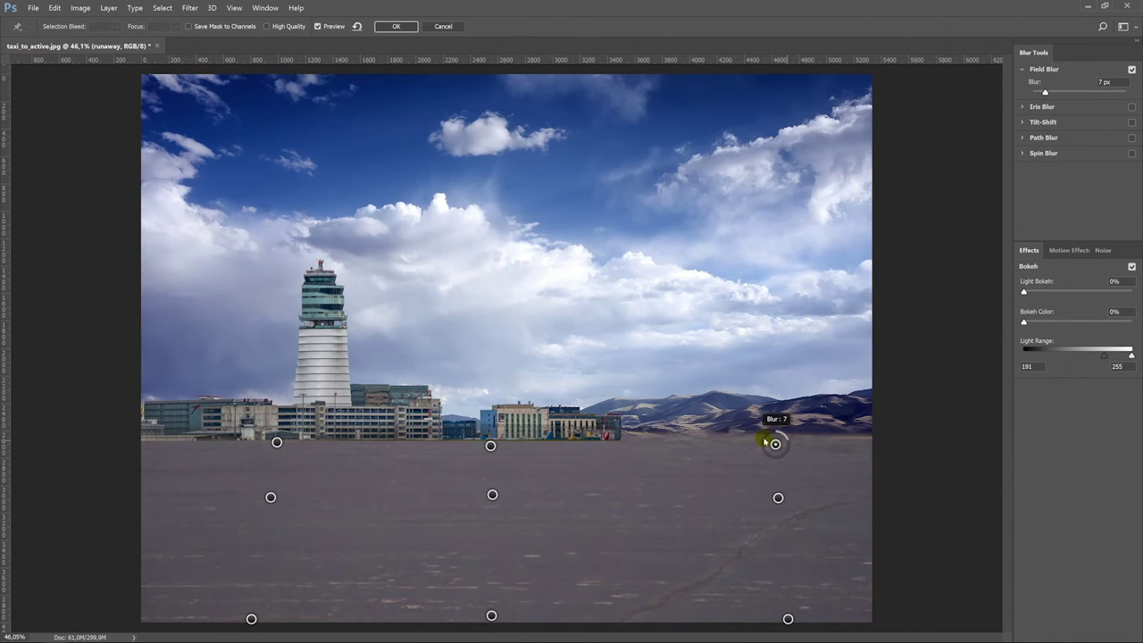
{"action": "left_click", "coordinate": [491, 446]}
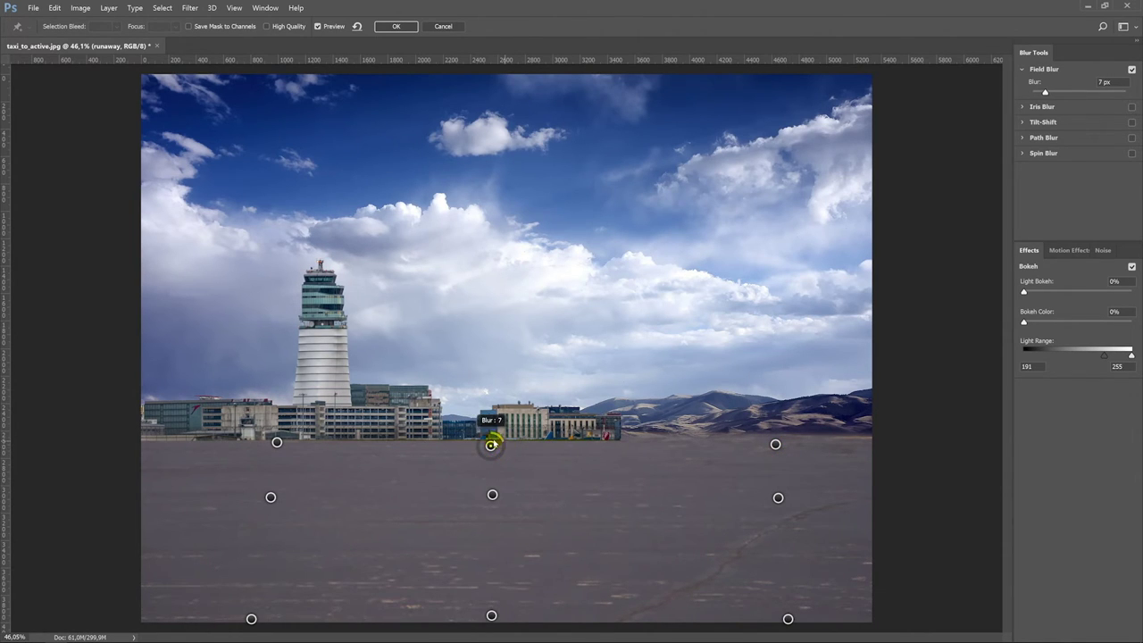
{"action": "left_click", "coordinate": [278, 443]}
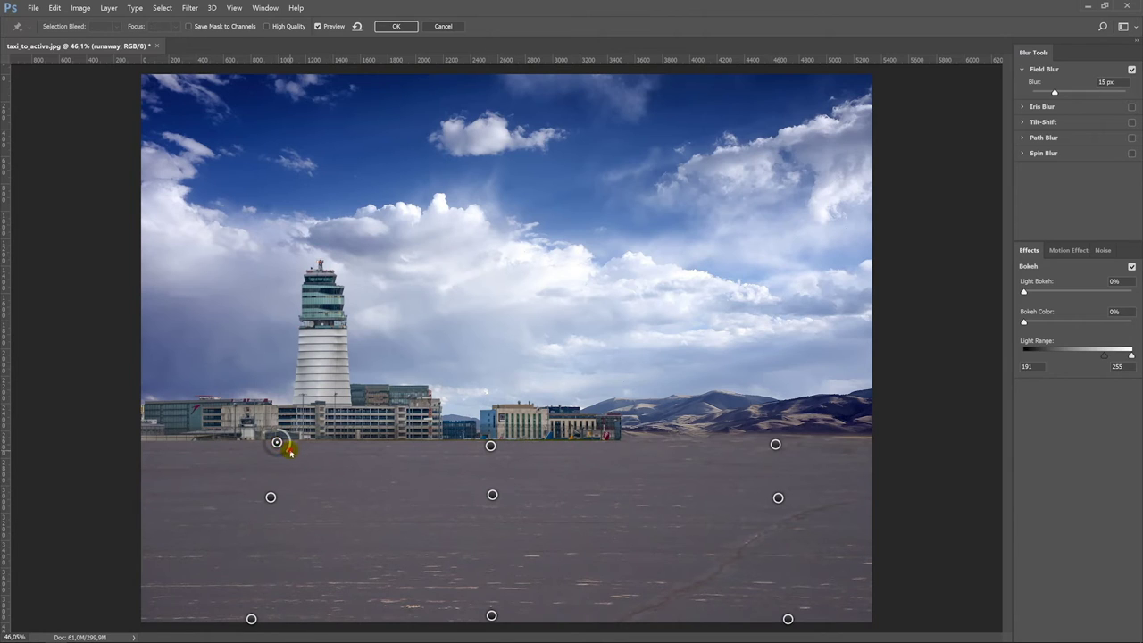
{"action": "left_click_drag", "start_coordinate": [285, 450], "coordinate": [289, 441]}
{"action": "left_click", "coordinate": [404, 28]}
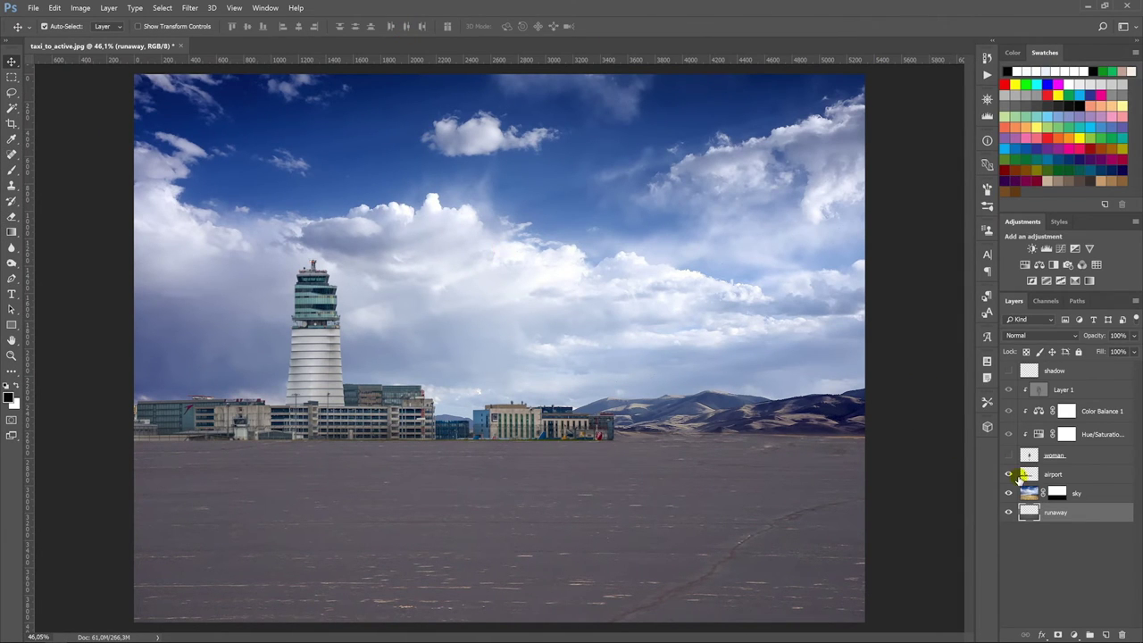
Apply a 2.2 px Gaussian Blur to the airport layer.
{"action": "left_click", "coordinate": [1020, 479]}
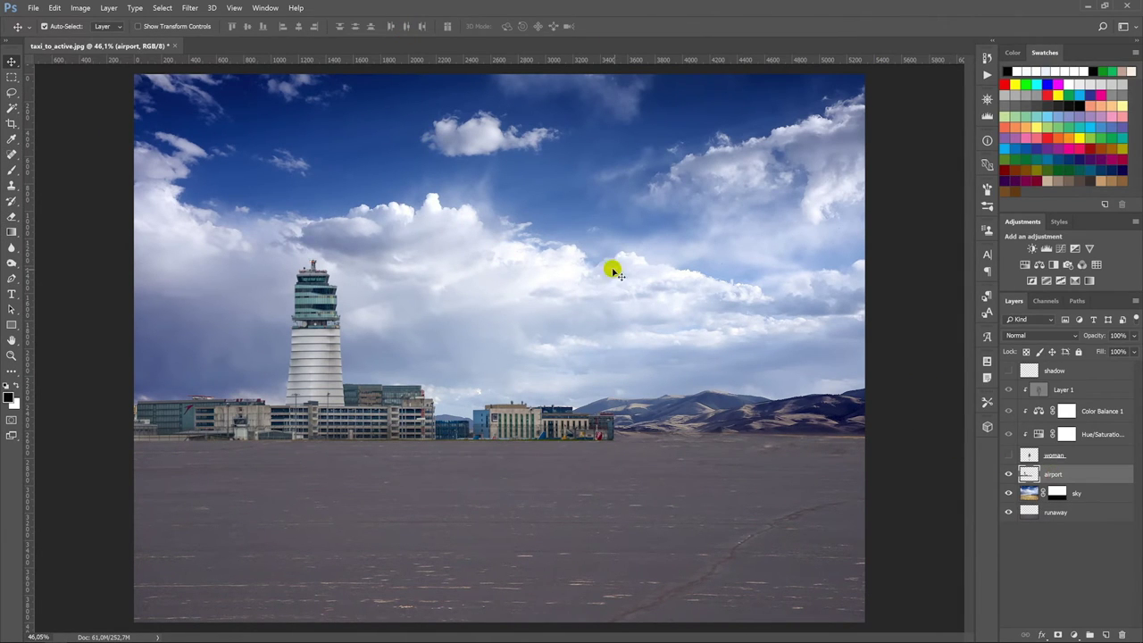
{"action": "left_click", "coordinate": [190, 8]}
{"action": "left_click", "coordinate": [156, 138]}
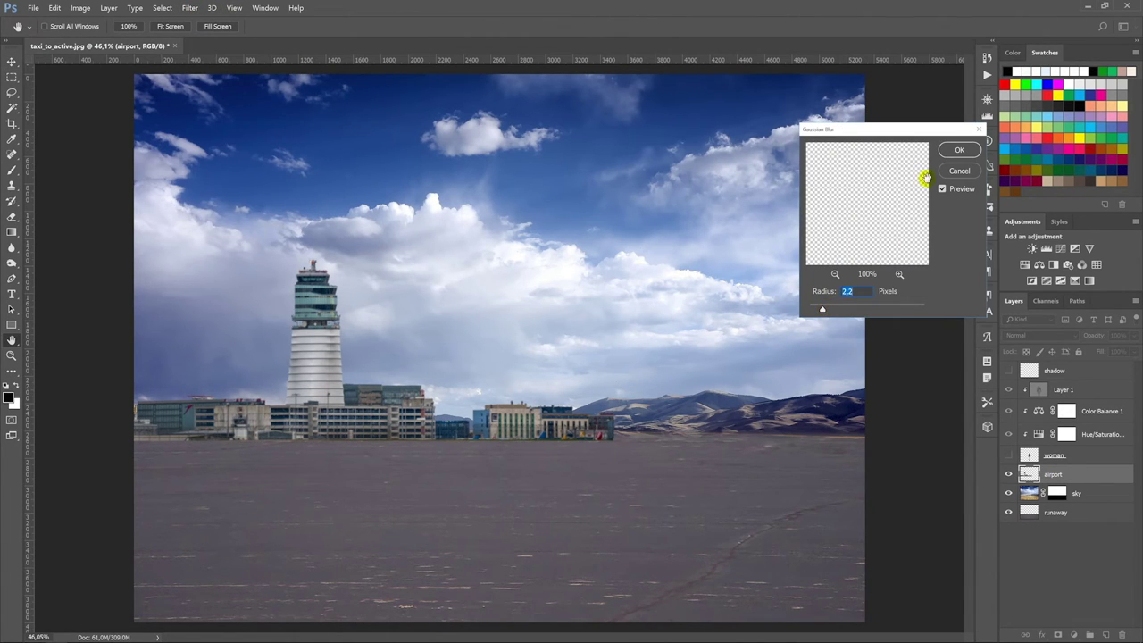
{"action": "left_click", "coordinate": [958, 150]}
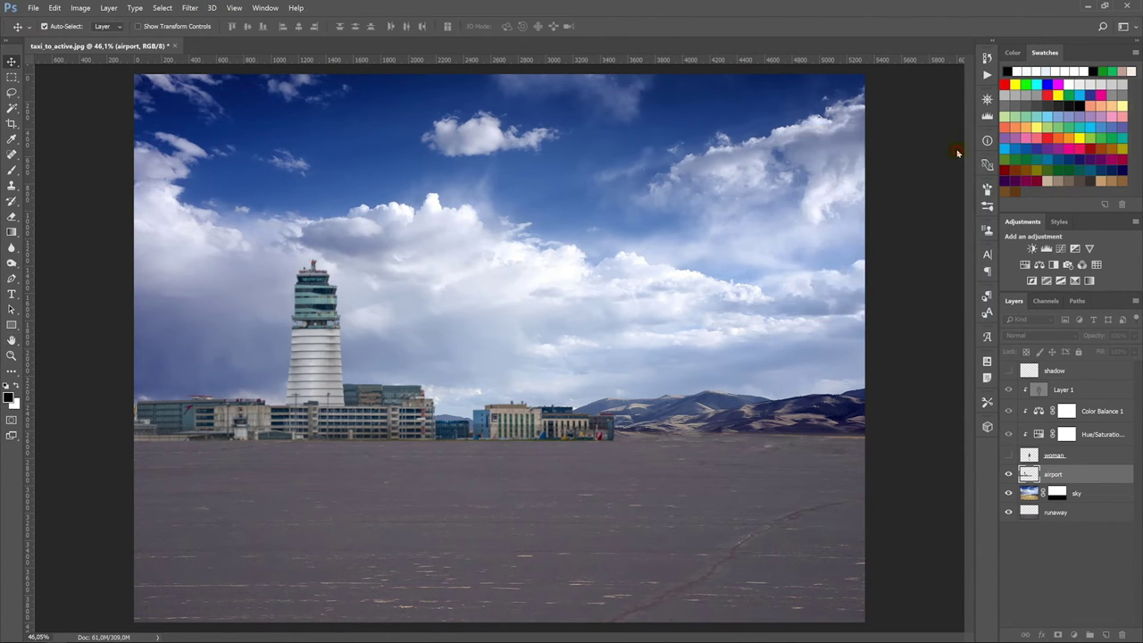
Select the sky layer and make the shadow layer visible again.
{"action": "left_click", "coordinate": [1031, 492]}
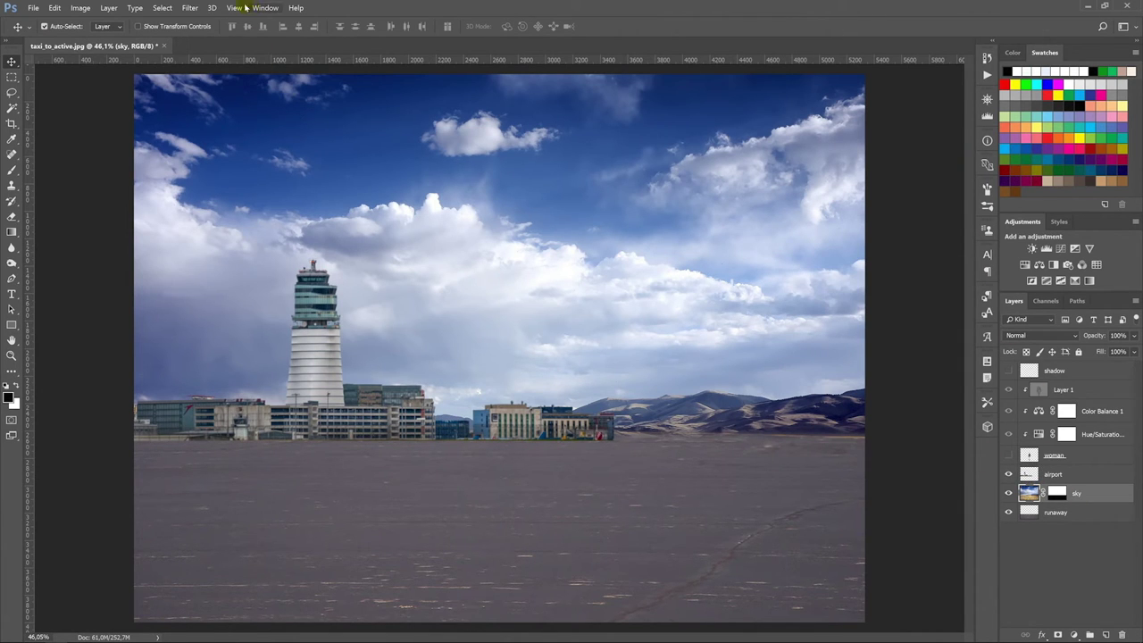
{"action": "left_click", "coordinate": [189, 8]}
{"action": "left_click", "coordinate": [1009, 370]}
Show the woman, open the Spitfire image and Magic Erase its white background.
{"action": "left_click", "coordinate": [1008, 455]}
{"action": "right_click", "coordinate": [542, 46]}
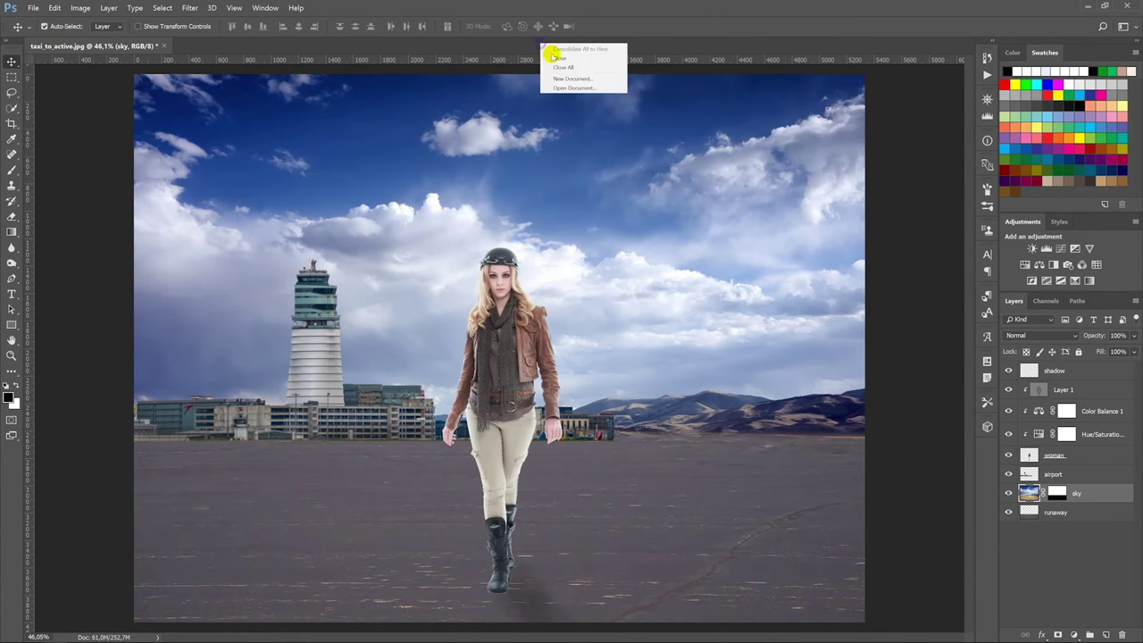
{"action": "left_click", "coordinate": [571, 87]}
{"action": "double_click", "coordinate": [509, 81]}
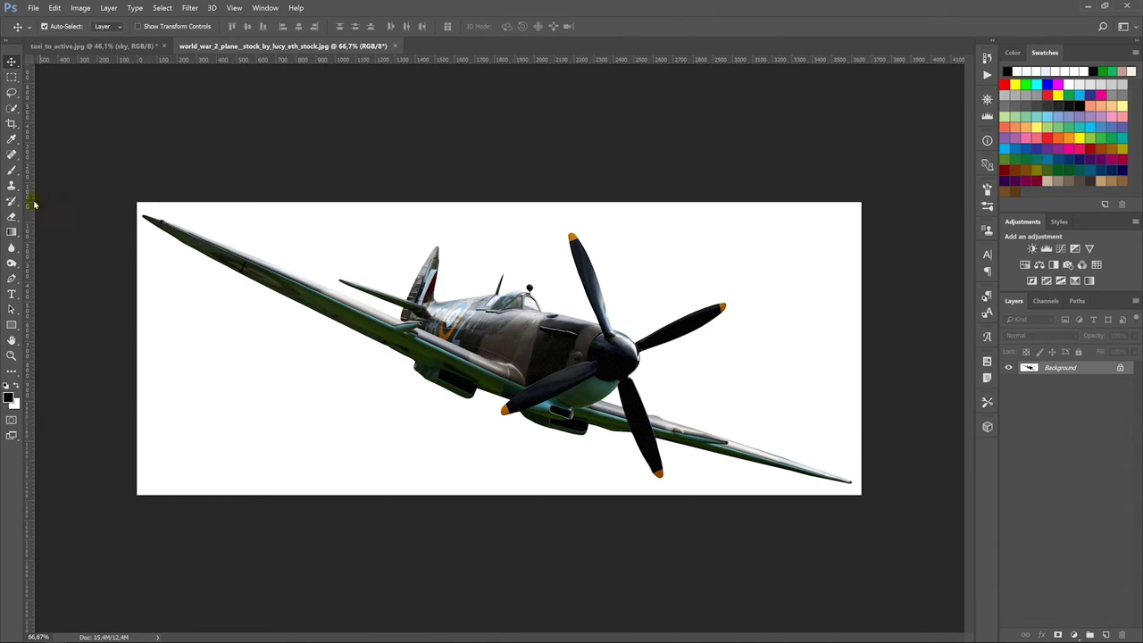
{"action": "right_click", "coordinate": [12, 217]}
{"action": "left_click", "coordinate": [67, 239]}
{"action": "left_click", "coordinate": [167, 312]}
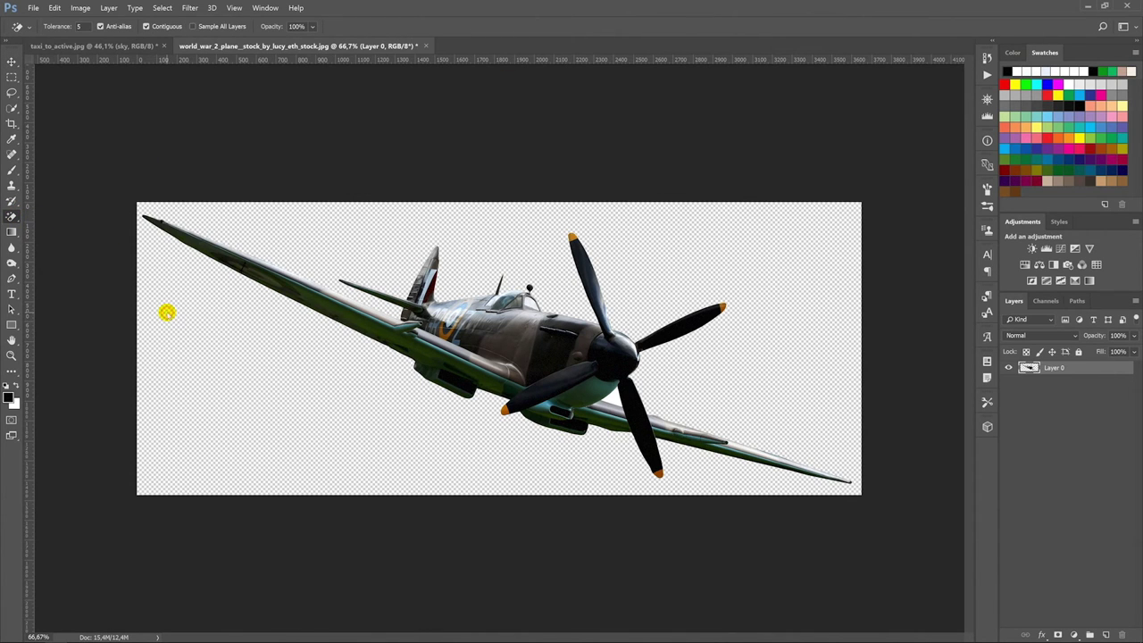
Move the plane into the composite, shrink it to about 40% in the upper-left sky, and name it 'plane 1'.
{"action": "left_click", "coordinate": [12, 62]}
{"action": "mouse_move", "coordinate": [494, 371]}
{"action": "left_mouse_down"}
{"action": "mouse_move", "coordinate": [109, 58]}
{"action": "mouse_move", "coordinate": [375, 176]}
{"action": "left_mouse_up"}
{"action": "key", "text": "ctrl+t"}
{"action": "left_click_drag", "start_coordinate": [610, 264], "coordinate": [618, 266]}
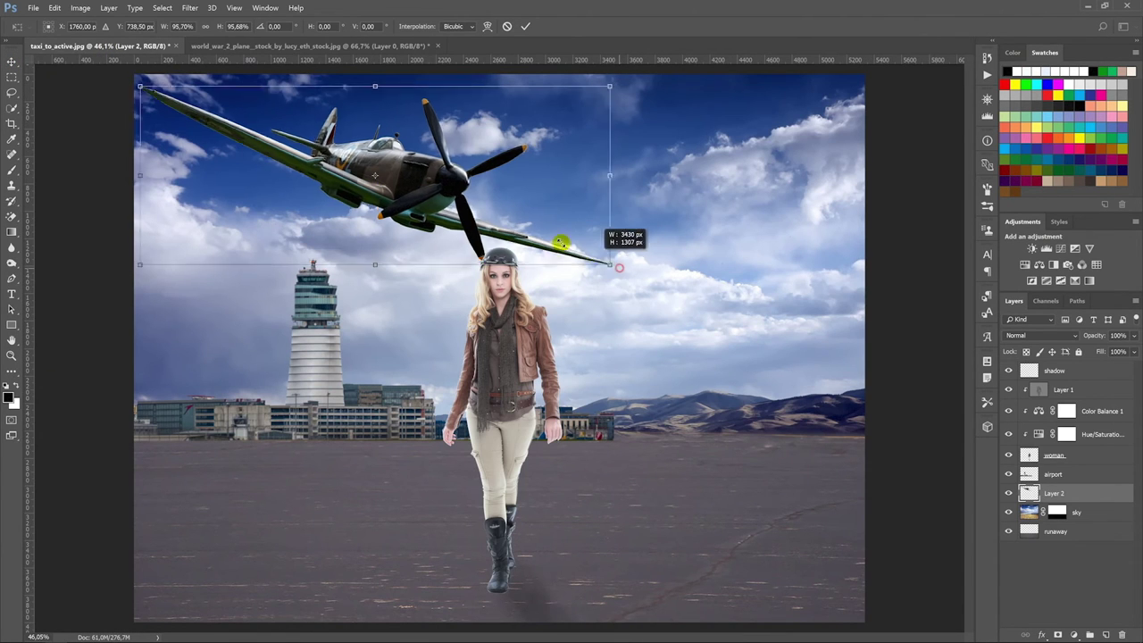
{"action": "left_click_drag", "start_coordinate": [559, 242], "coordinate": [473, 219]}
{"action": "left_click_drag", "start_coordinate": [375, 179], "coordinate": [278, 132]}
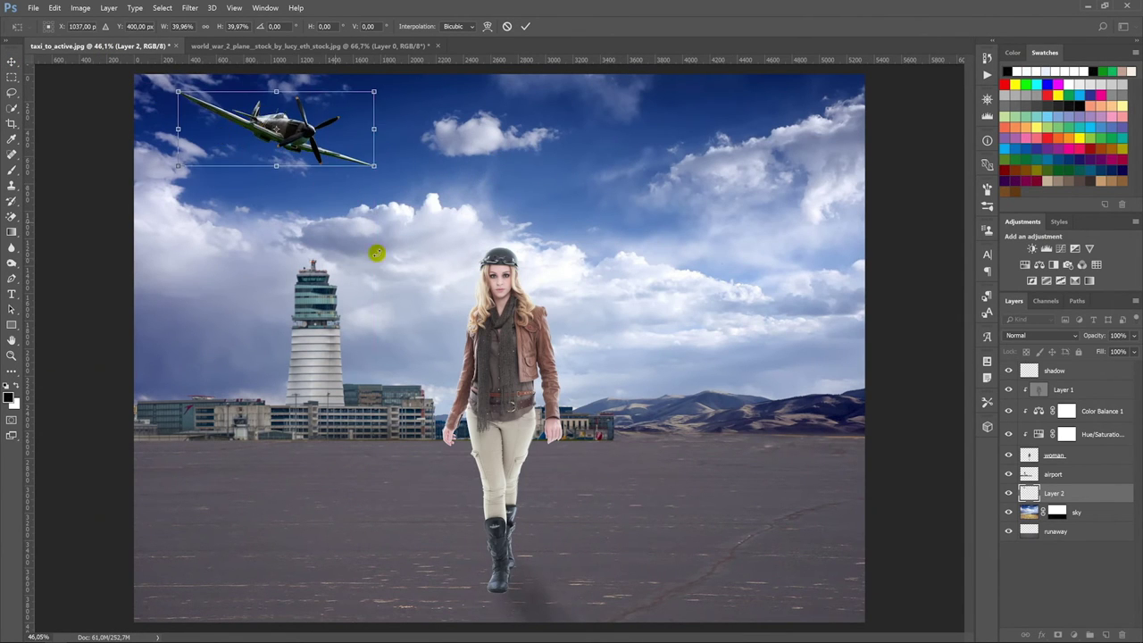
{"action": "key", "text": "Return"}
{"action": "double_click", "coordinate": [1053, 493]}
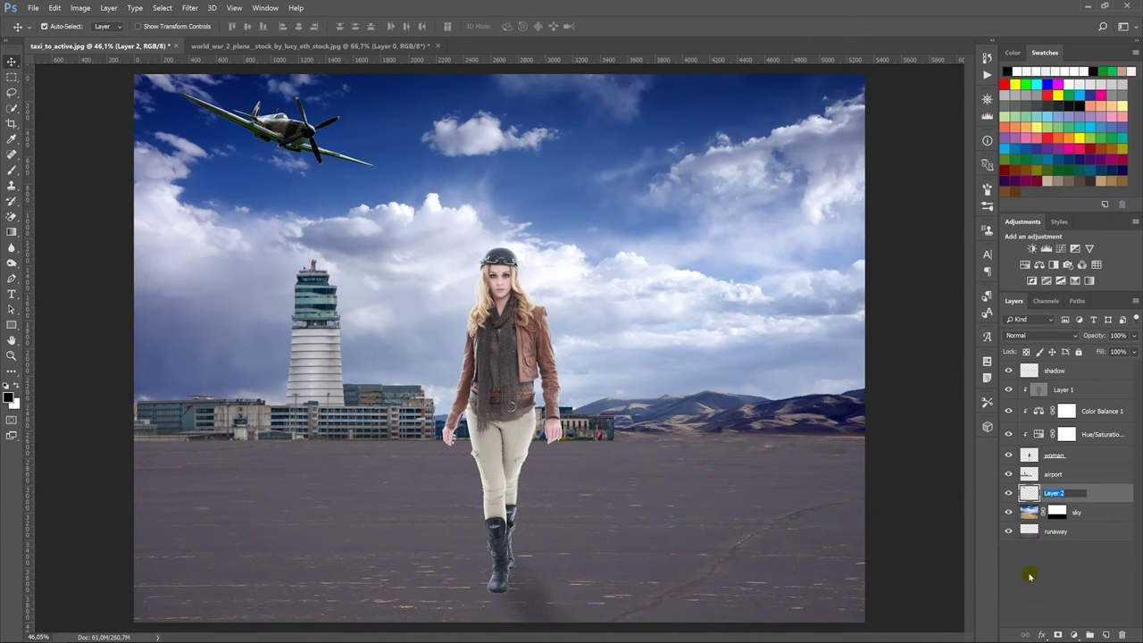
{"action": "type", "text": "plane1"}
{"action": "key", "text": "Return"}
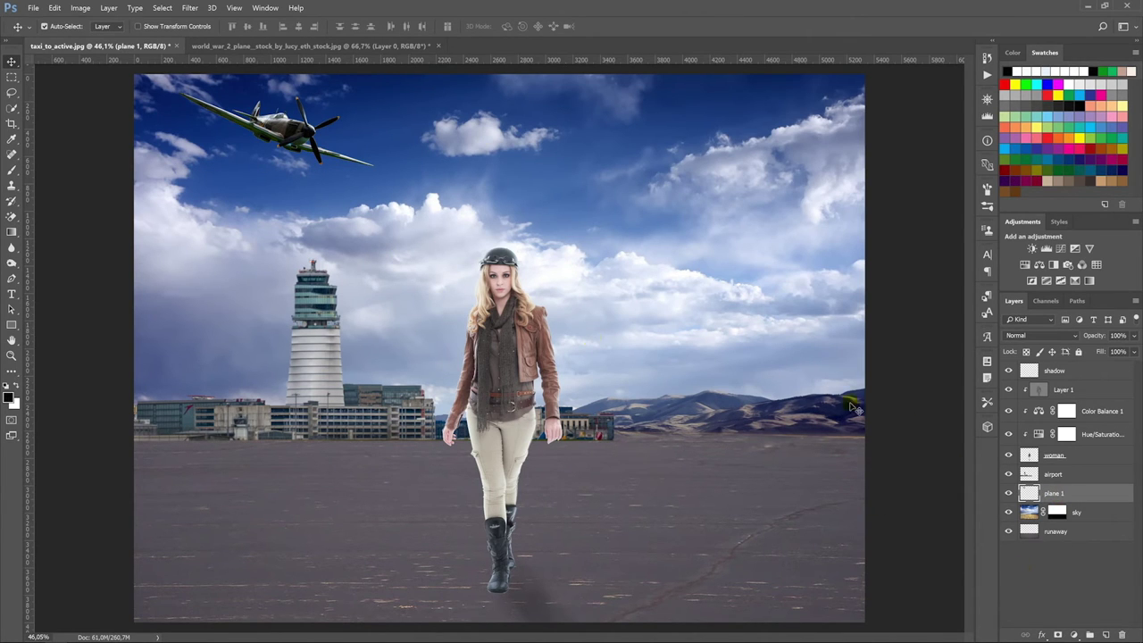
Duplicate the plane 1 layer and reselect the original plane 1.
{"action": "left_click_drag", "start_coordinate": [1050, 480], "coordinate": [1106, 578]}
{"action": "left_click", "coordinate": [1034, 492]}
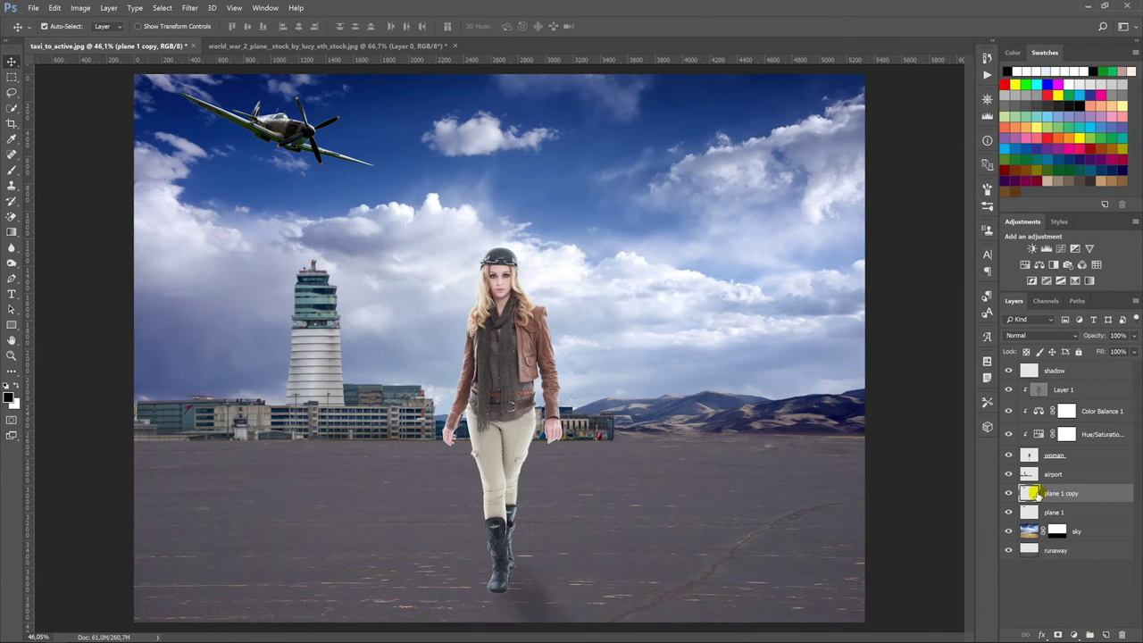
{"action": "left_click", "coordinate": [1027, 513]}
Apply a Spin Blur with its ellipse fitted around the plane's propeller.
{"action": "left_click", "coordinate": [191, 8]}
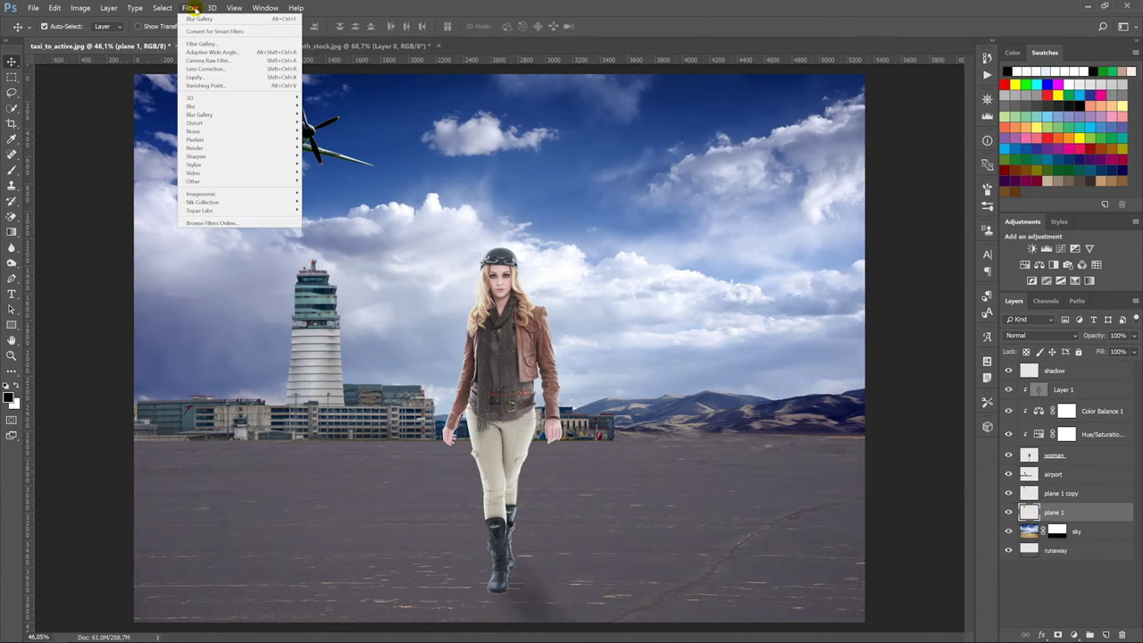
{"action": "mouse_move", "coordinate": [200, 114]}
{"action": "left_click", "coordinate": [161, 148]}
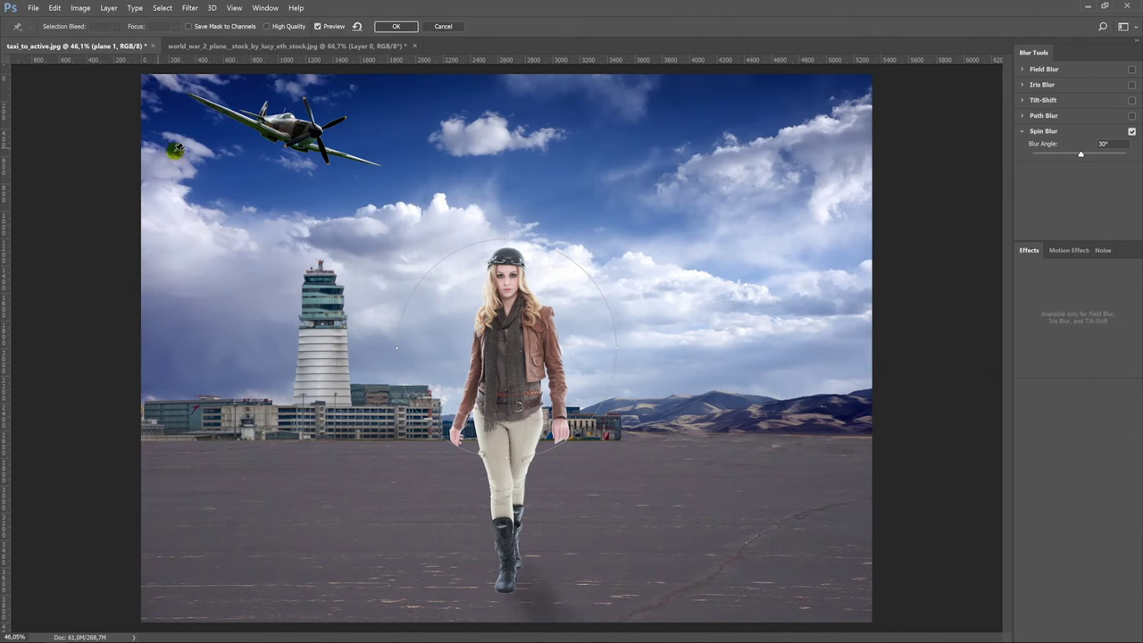
{"action": "left_click_drag", "start_coordinate": [506, 348], "coordinate": [316, 131]}
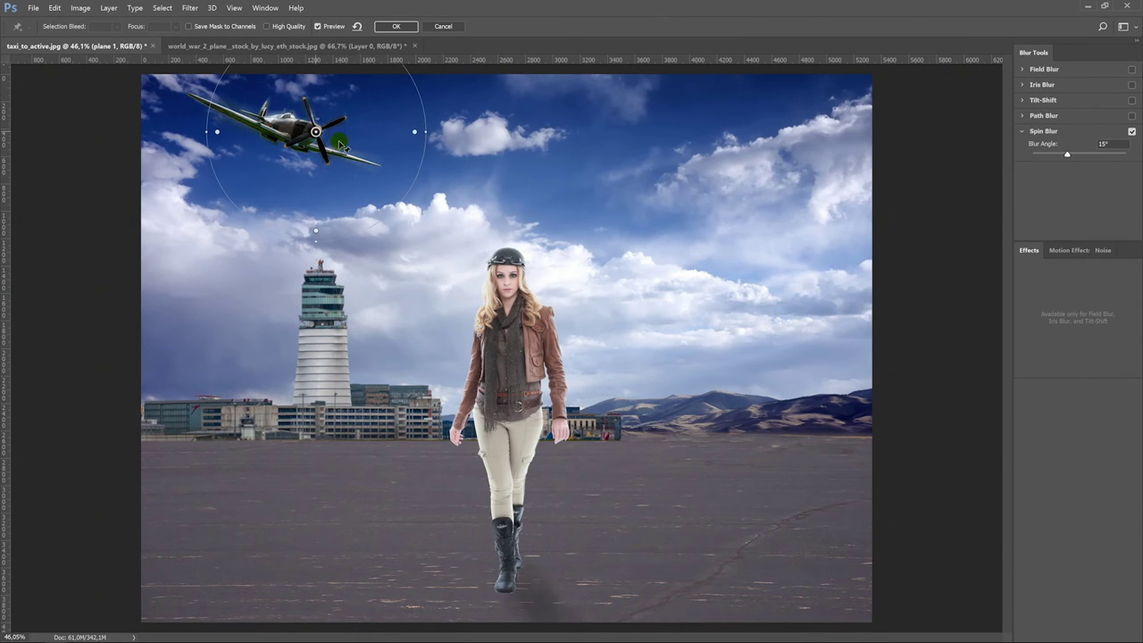
{"action": "left_click_drag", "start_coordinate": [315, 231], "coordinate": [315, 175]}
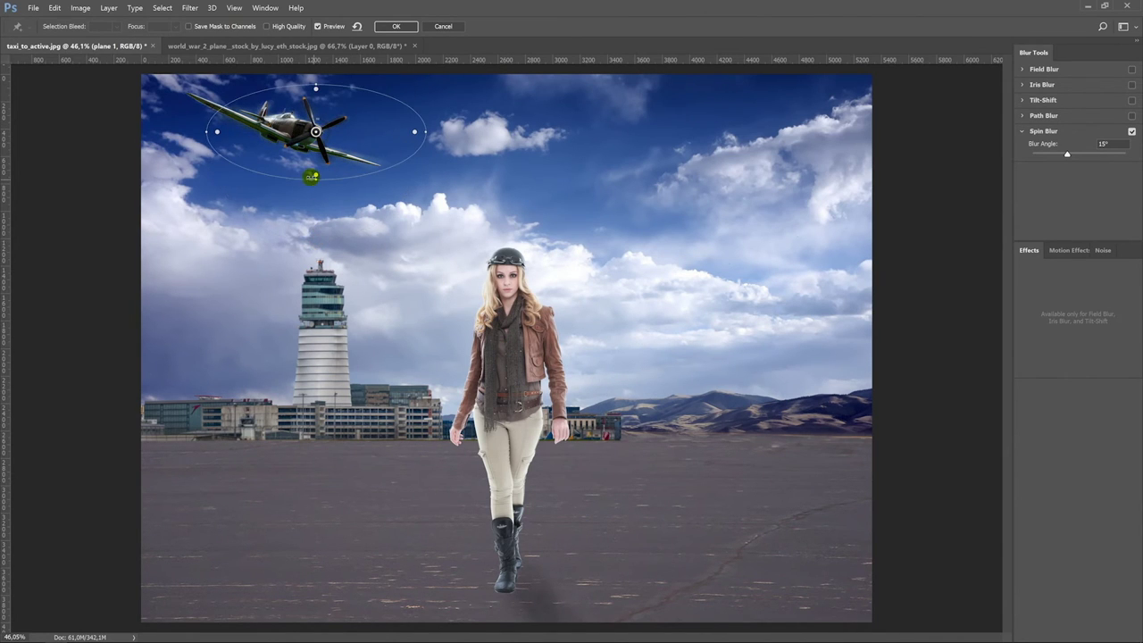
{"action": "left_click_drag", "start_coordinate": [217, 131], "coordinate": [231, 132]}
{"action": "left_click_drag", "start_coordinate": [400, 131], "coordinate": [357, 131]}
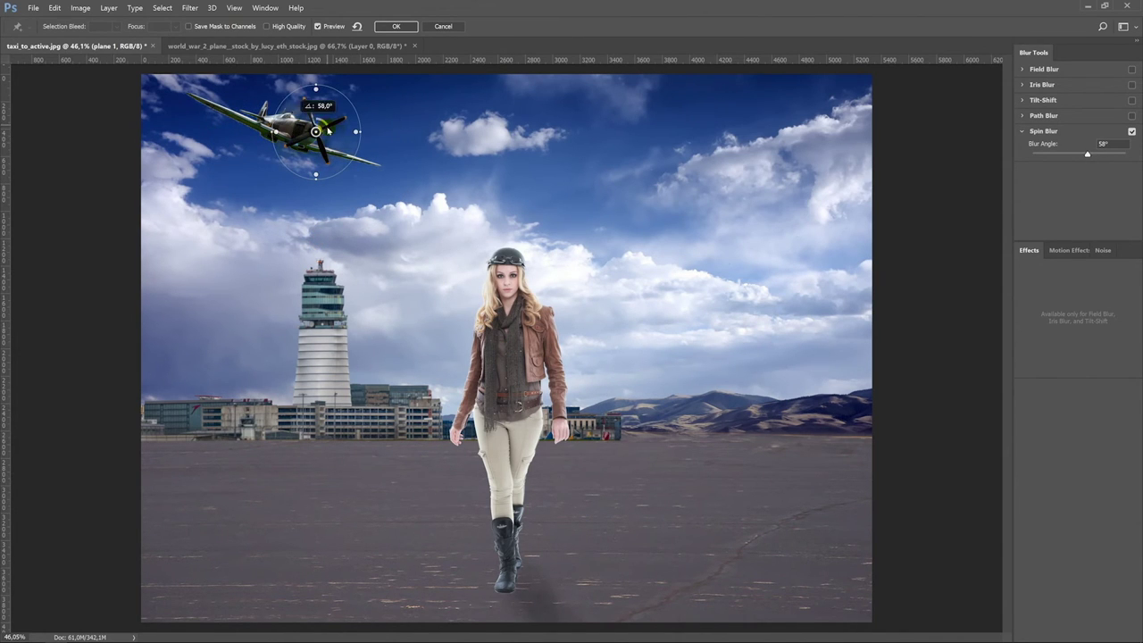
{"action": "left_click", "coordinate": [396, 26]}
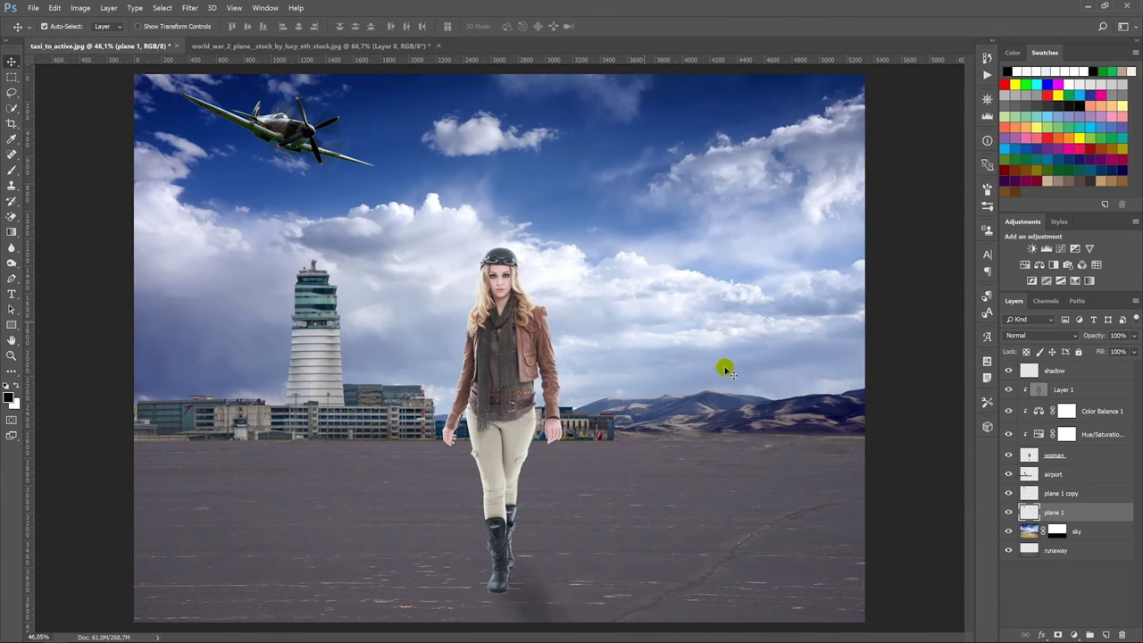
Add a layer mask to plane 1 copy and set the Brush to 100% opacity.
{"action": "left_click", "coordinate": [1088, 496]}
{"action": "left_click", "coordinate": [1057, 633]}
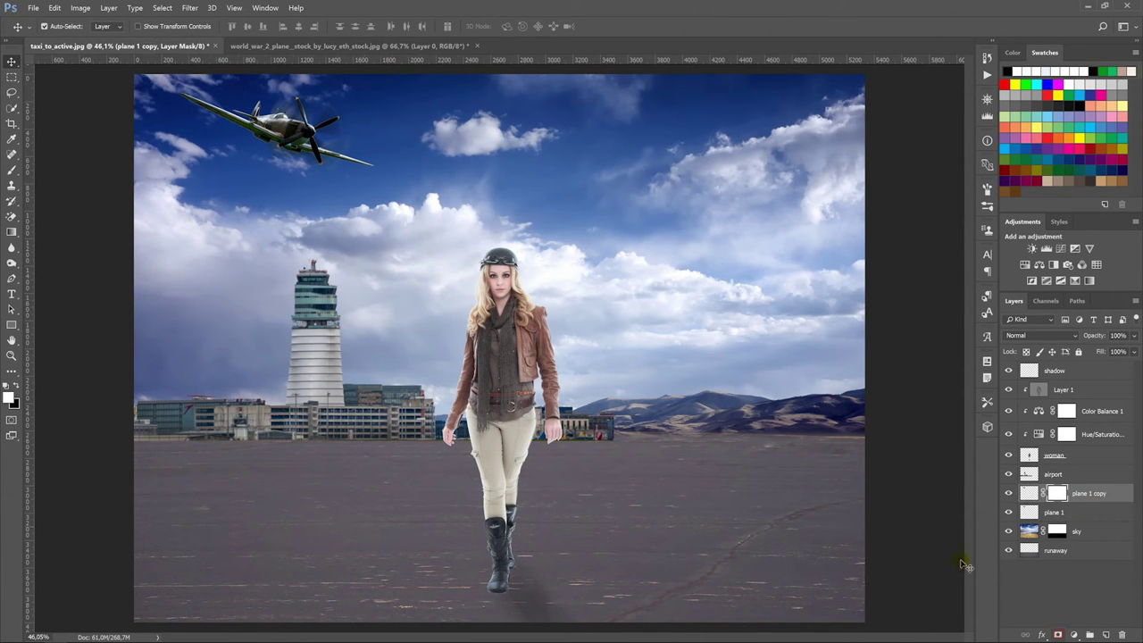
{"action": "left_click", "coordinate": [12, 169]}
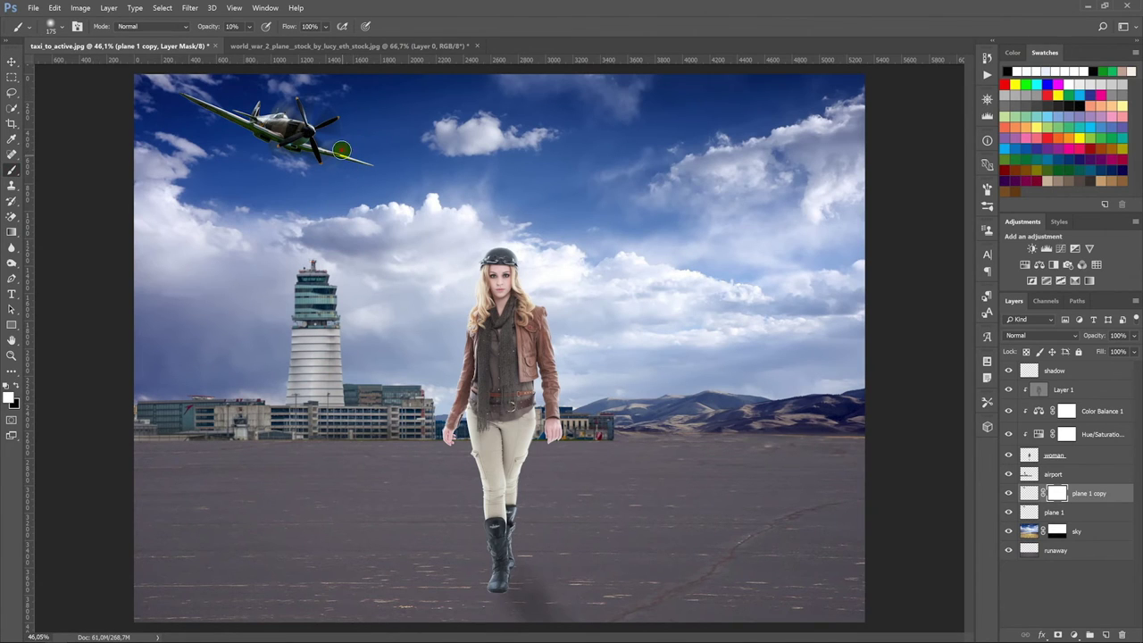
{"action": "key", "text": "0"}
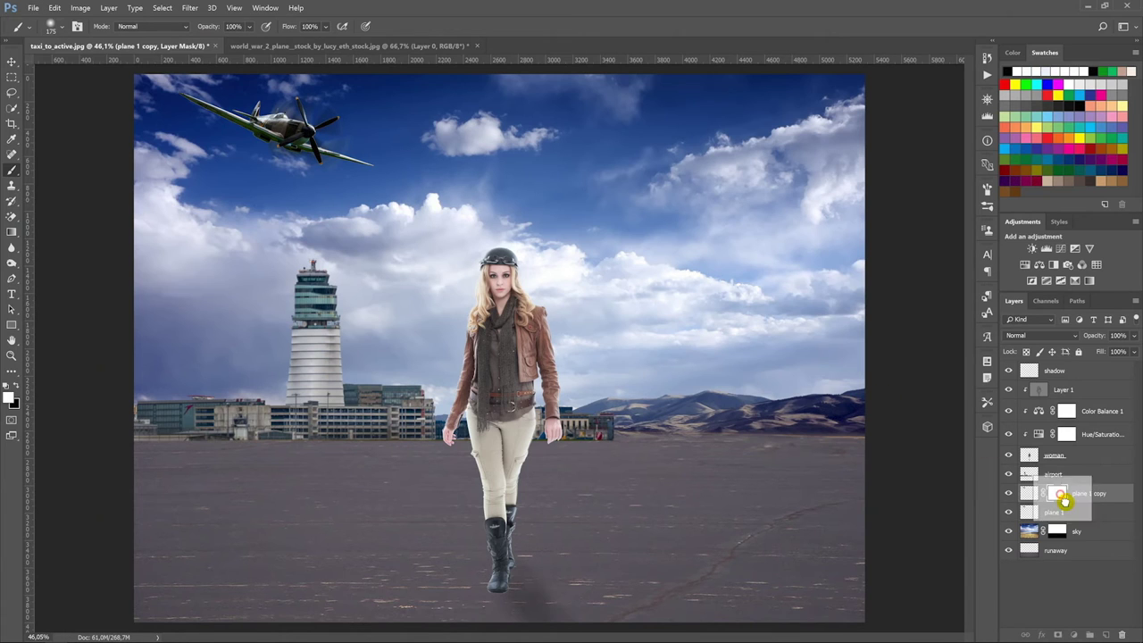
Move the mask onto plane 1, select it, and swap foreground and background colours.
{"action": "left_click_drag", "start_coordinate": [1056, 492], "coordinate": [1074, 512]}
{"action": "left_click", "coordinate": [1056, 512]}
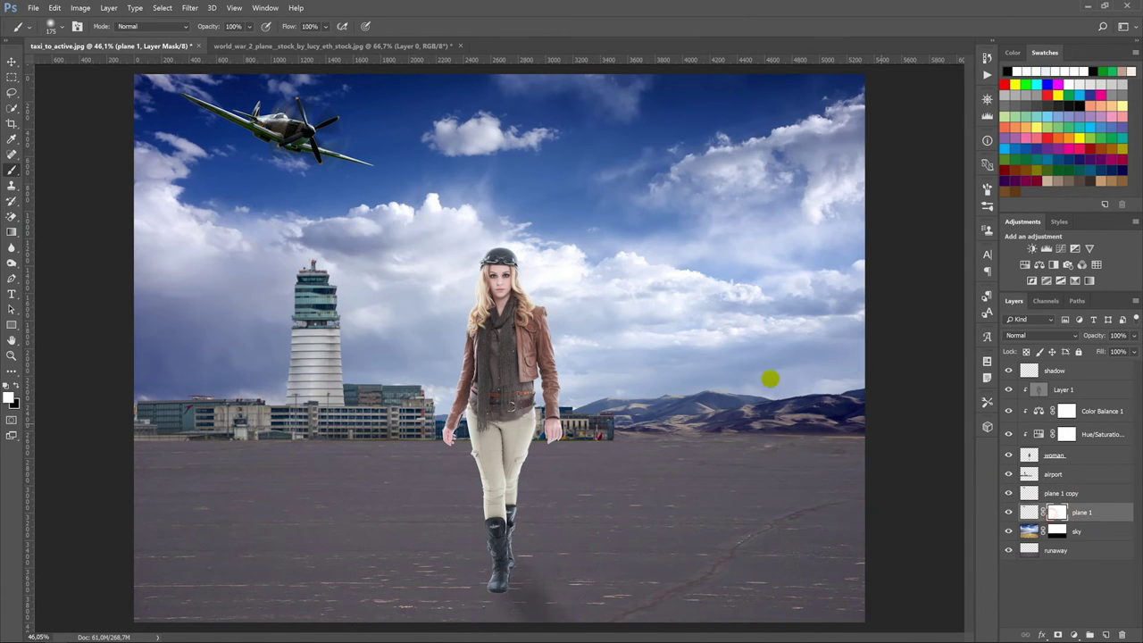
{"action": "key", "text": "x"}
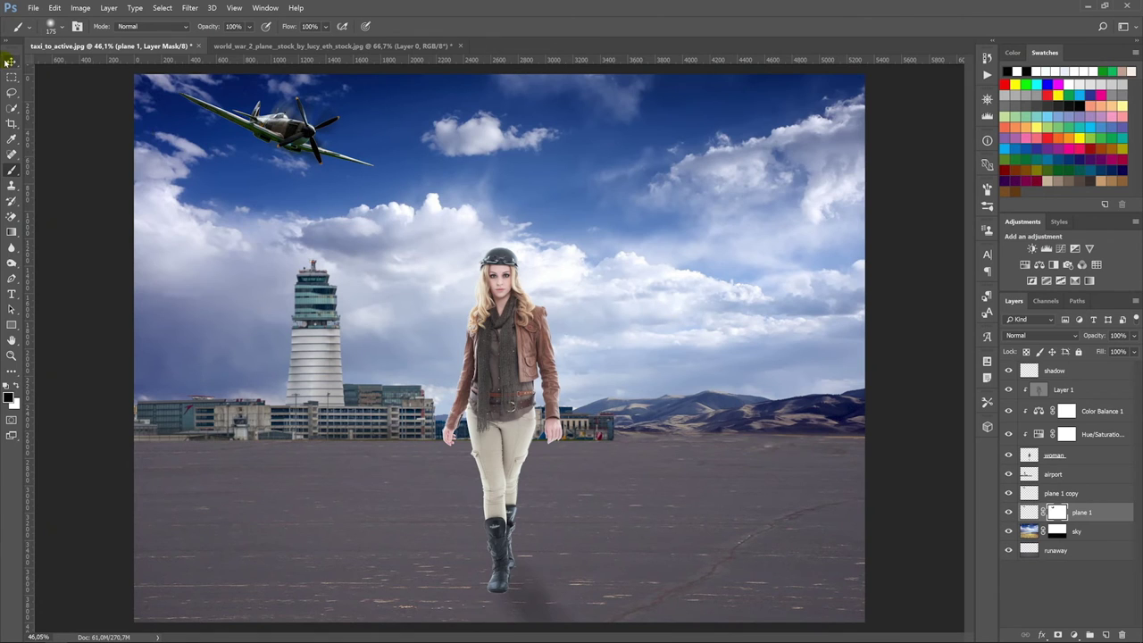
{"action": "left_click", "coordinate": [11, 62]}
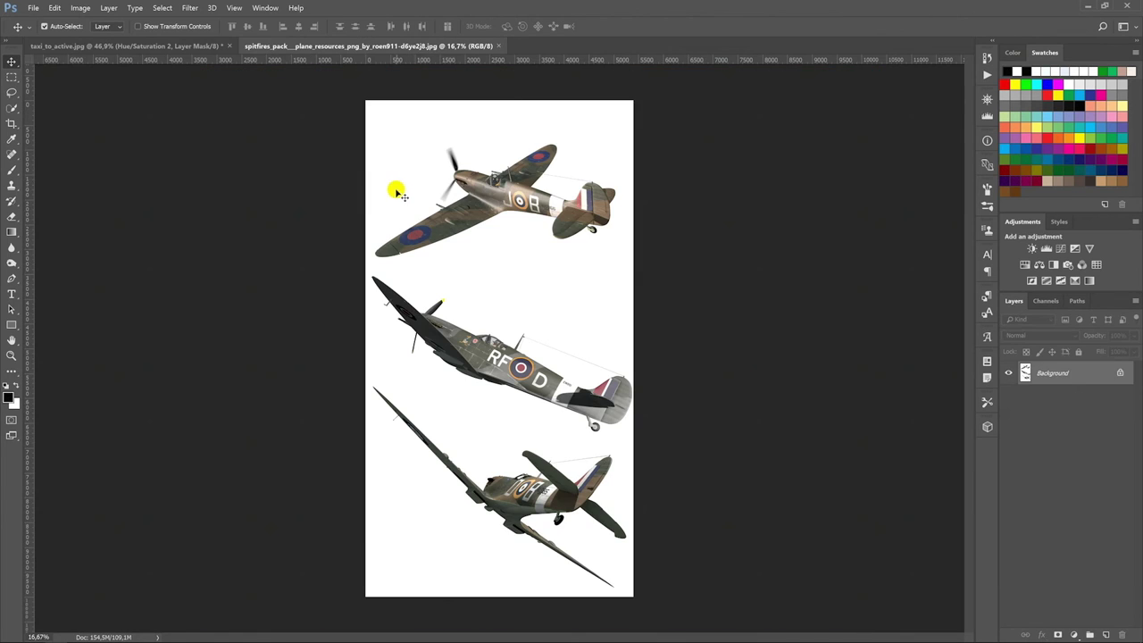
Magic Erase the Spitfires image's white background and lasso the bottom plane.
{"action": "right_click", "coordinate": [12, 216]}
{"action": "left_click", "coordinate": [59, 239]}
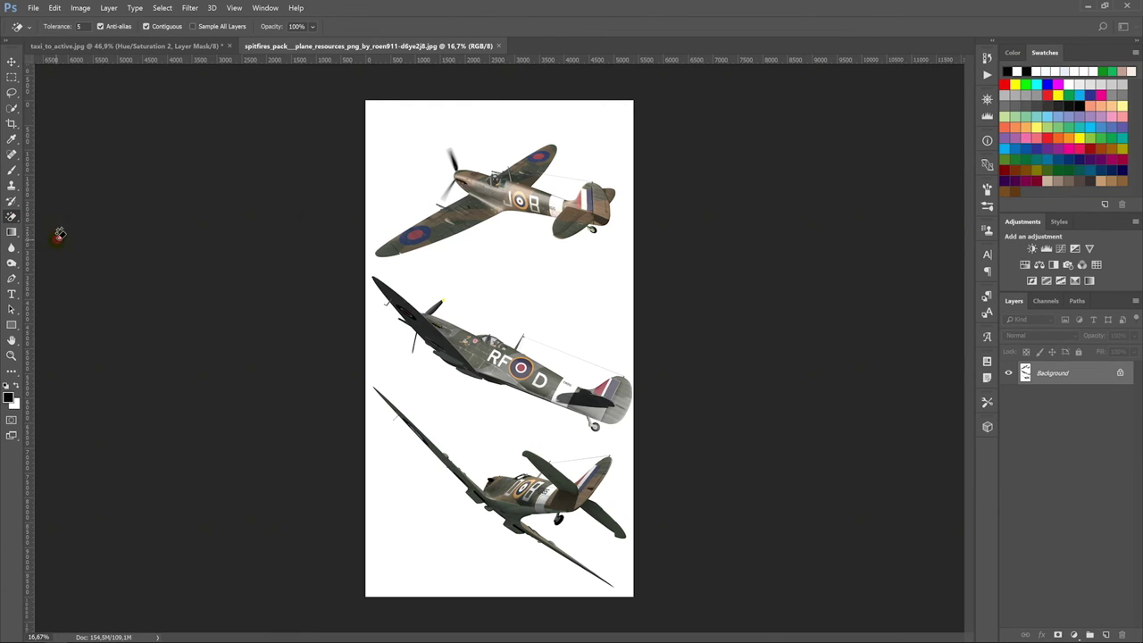
{"action": "left_click", "coordinate": [497, 297]}
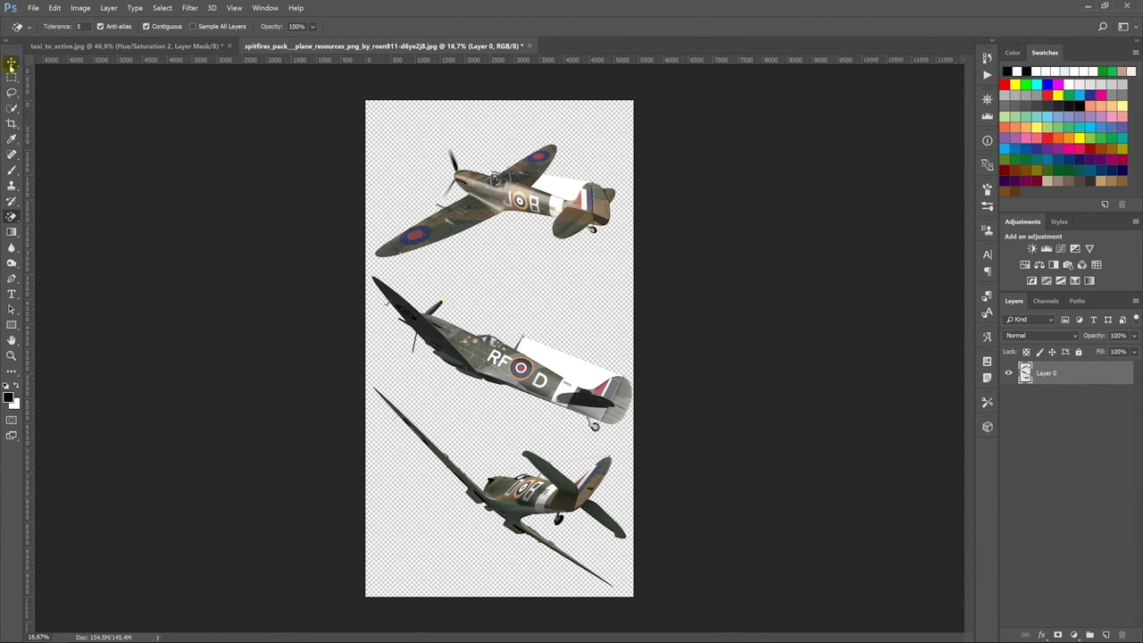
{"action": "left_click", "coordinate": [12, 92]}
{"action": "left_click_drag", "start_coordinate": [369, 397], "coordinate": [626, 595]}
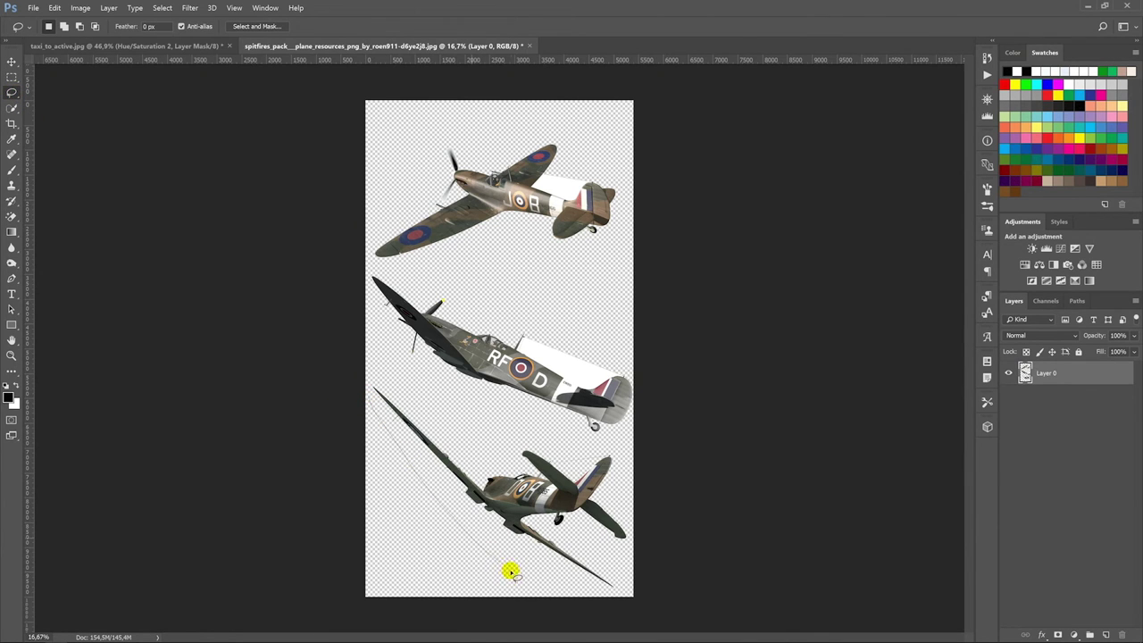
{"action": "mouse_move", "coordinate": [631, 515]}
{"action": "left_mouse_down"}
{"action": "mouse_move", "coordinate": [620, 451]}
{"action": "mouse_move", "coordinate": [349, 378]}
{"action": "mouse_move", "coordinate": [347, 429]}
{"action": "left_mouse_up"}
Drag the plane into the composite, shrink it into the upper-right sky, and name it 'plane 2'.
{"action": "key", "text": "v"}
{"action": "mouse_move", "coordinate": [510, 500]}
{"action": "left_mouse_down"}
{"action": "mouse_move", "coordinate": [217, 121]}
{"action": "mouse_move", "coordinate": [680, 191]}
{"action": "left_mouse_up"}
{"action": "key", "text": "ctrl+t"}
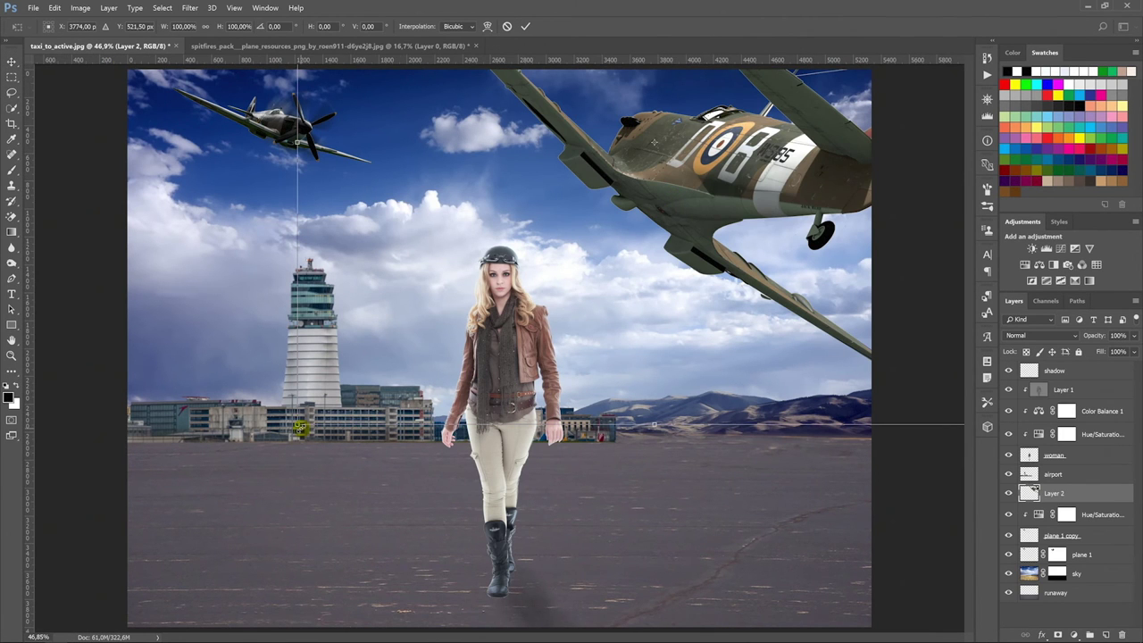
{"action": "mouse_move", "coordinate": [301, 428]}
{"action": "left_mouse_down"}
{"action": "mouse_move", "coordinate": [465, 362]}
{"action": "mouse_move", "coordinate": [704, 308]}
{"action": "mouse_move", "coordinate": [717, 292]}
{"action": "left_mouse_up"}
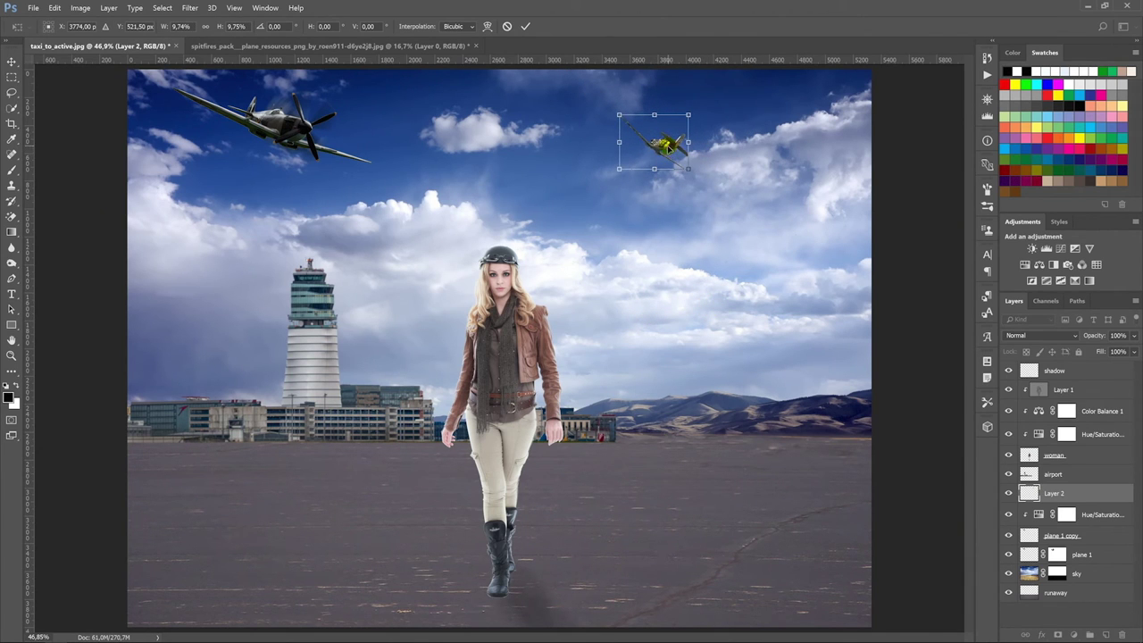
{"action": "left_click_drag", "start_coordinate": [665, 145], "coordinate": [764, 199]}
{"action": "key", "text": "Return"}
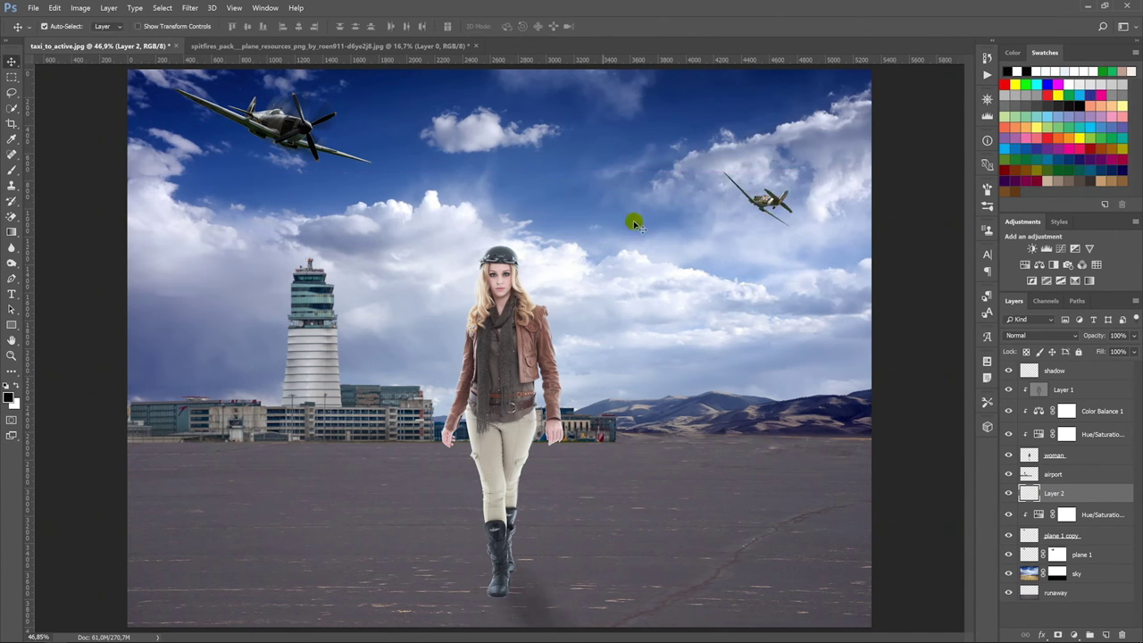
{"action": "double_click", "coordinate": [1053, 492]}
{"action": "type", "text": "plane"}
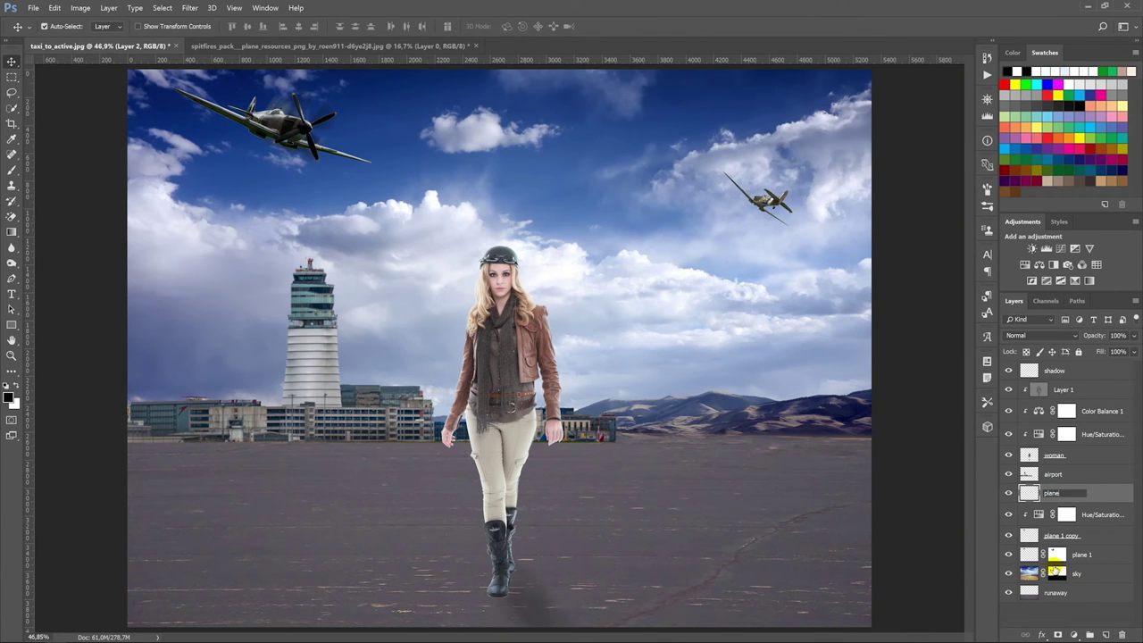
{"action": "type", "text": "2"}
{"action": "key", "text": "Return"}
Clip a Hue/Saturation adjustment at -58 saturation to plane 2, then add a new layer above sky.
{"action": "left_click", "coordinate": [1074, 632]}
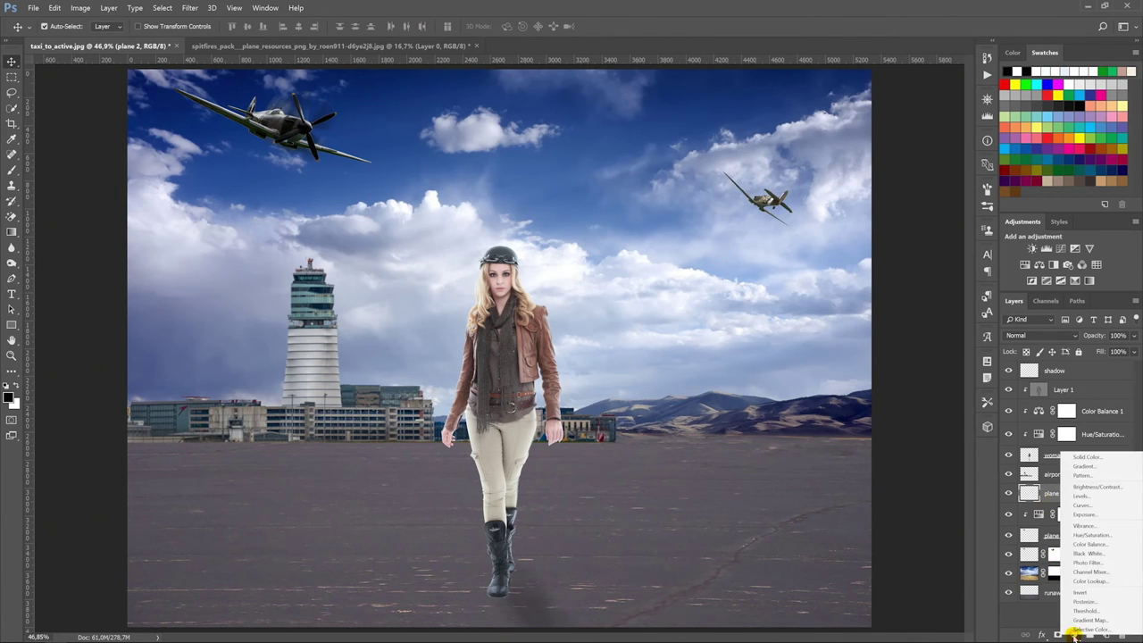
{"action": "left_click", "coordinate": [1093, 535]}
{"action": "left_click", "coordinate": [879, 370]}
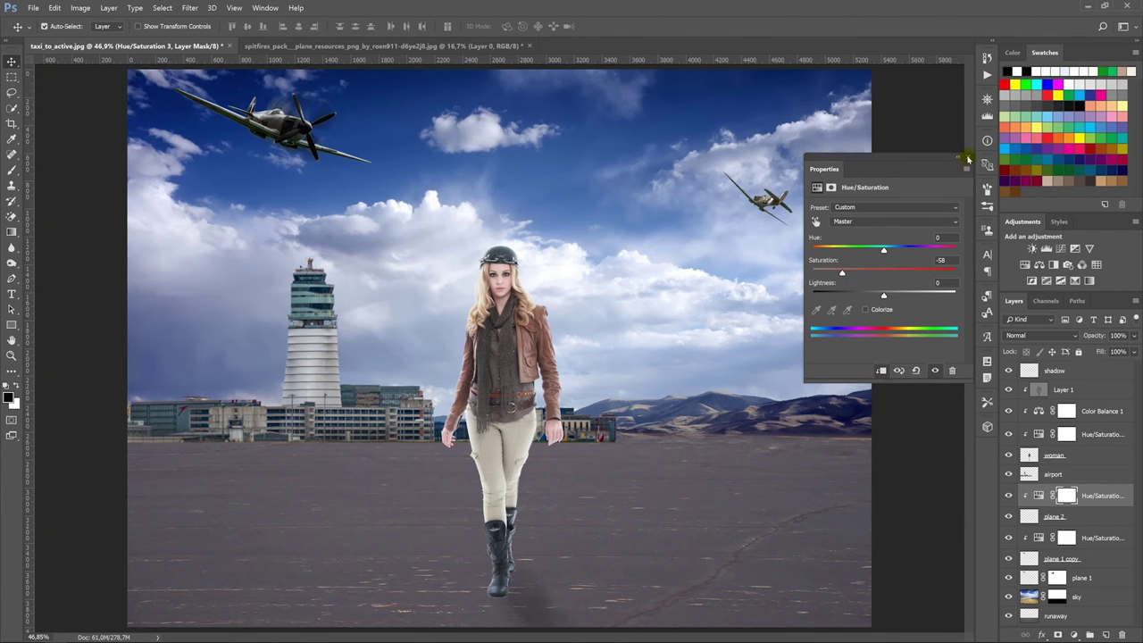
{"action": "left_click", "coordinate": [967, 159]}
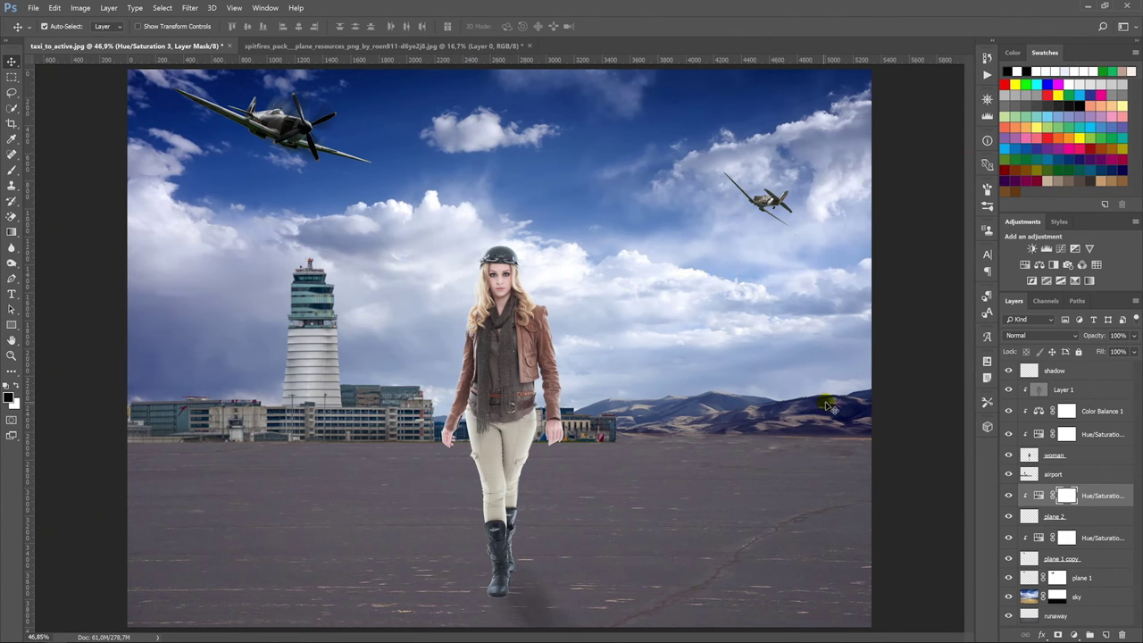
{"action": "left_click", "coordinate": [1111, 596]}
{"action": "left_click", "coordinate": [1106, 634]}
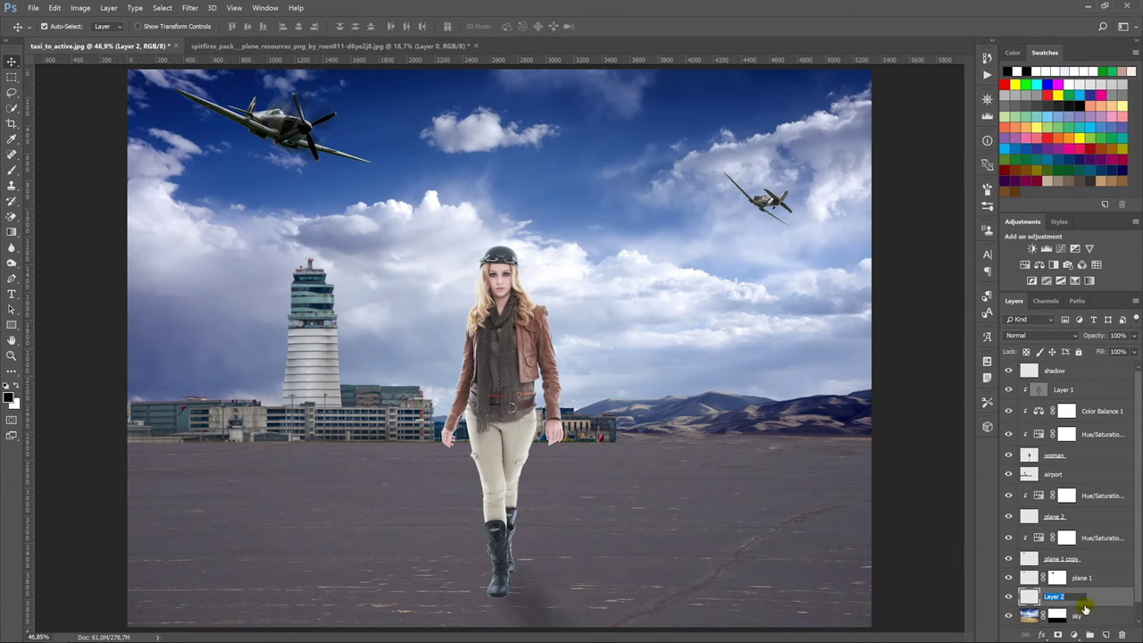
{"action": "type", "text": "fog"}
Name the new layer 'fog' and set the foreground colour to light grey.
{"action": "key", "text": "Return"}
{"action": "left_click", "coordinate": [10, 395]}
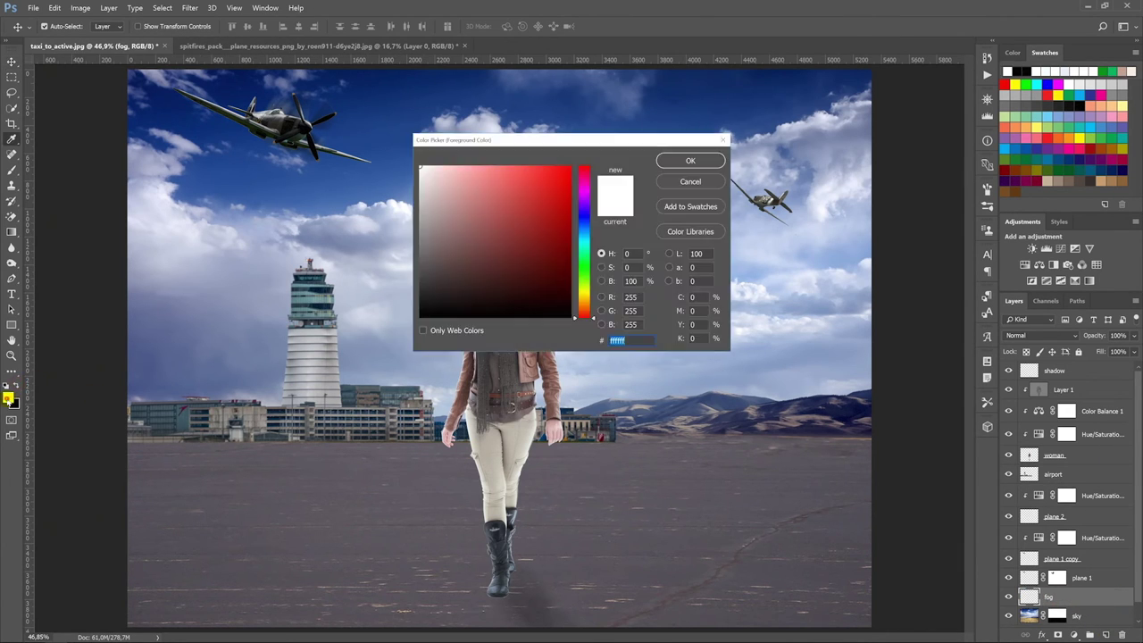
{"action": "left_click_drag", "start_coordinate": [425, 197], "coordinate": [417, 186]}
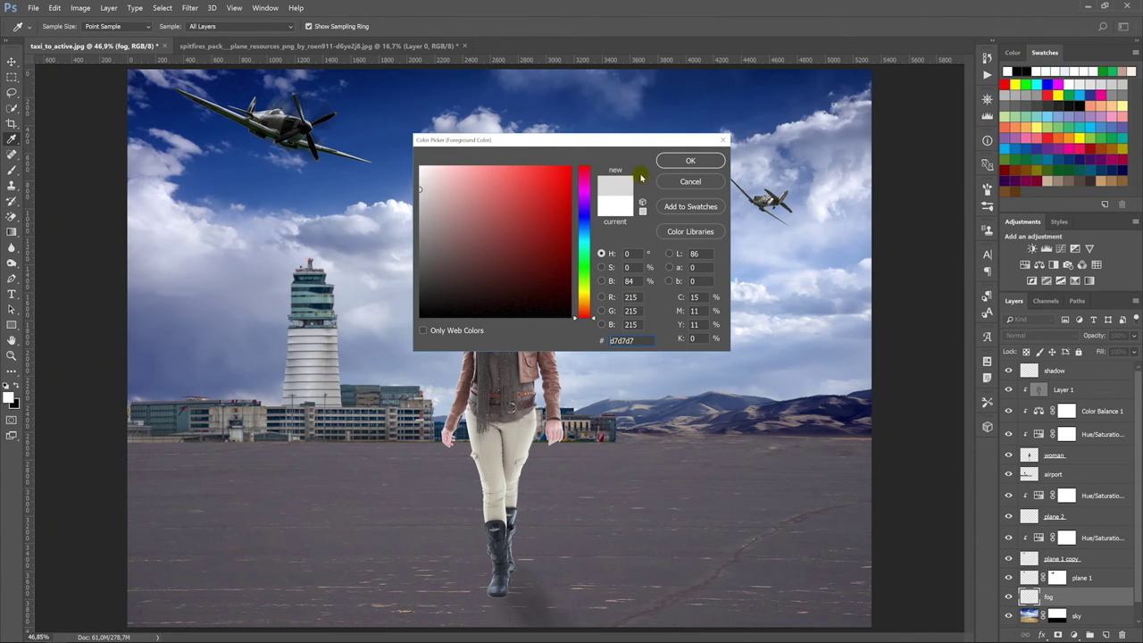
{"action": "left_click", "coordinate": [691, 161]}
Paint fog with a 1400 px cloud brush over the airport, layer placed above airport below the woman.
{"action": "left_click", "coordinate": [11, 172]}
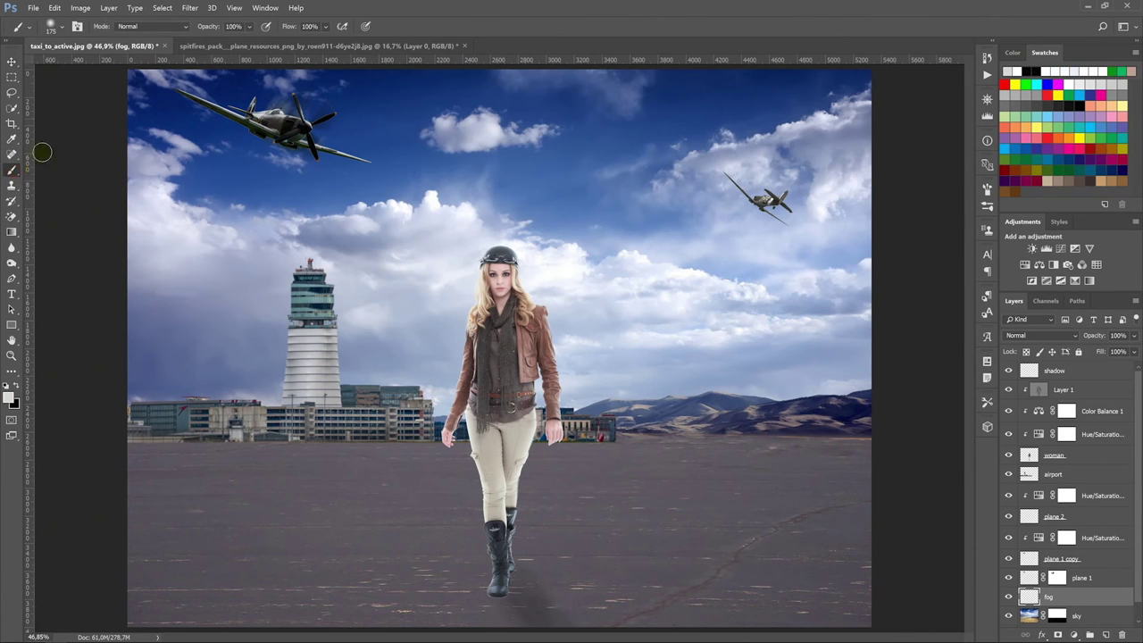
{"action": "left_click", "coordinate": [62, 25]}
{"action": "double_click", "coordinate": [86, 114]}
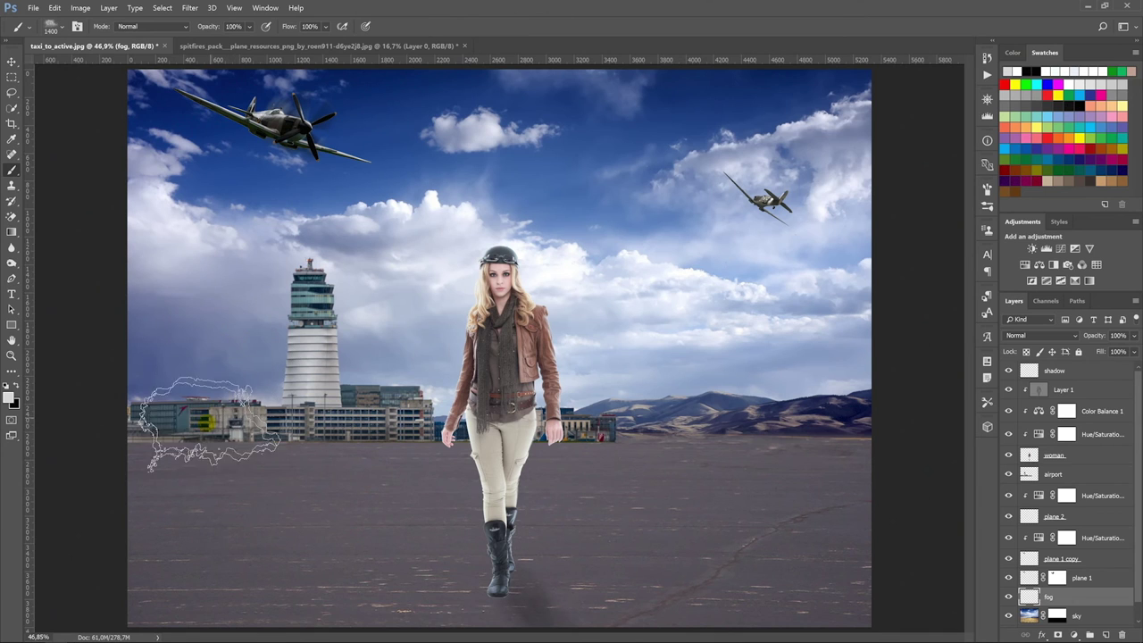
{"action": "left_click", "coordinate": [205, 421]}
{"action": "mouse_move", "coordinate": [1053, 596]}
{"action": "left_mouse_down"}
{"action": "mouse_move", "coordinate": [1073, 578]}
{"action": "mouse_move", "coordinate": [1053, 475]}
{"action": "left_mouse_up"}
{"action": "left_click_drag", "start_coordinate": [357, 437], "coordinate": [867, 447]}
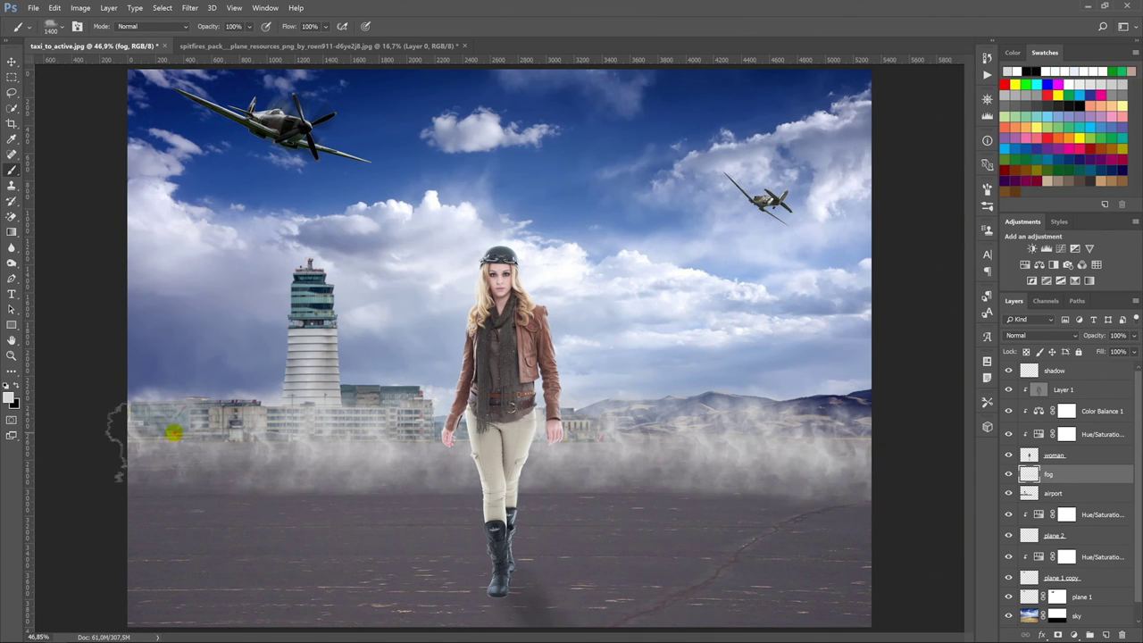
{"action": "left_click", "coordinate": [173, 432]}
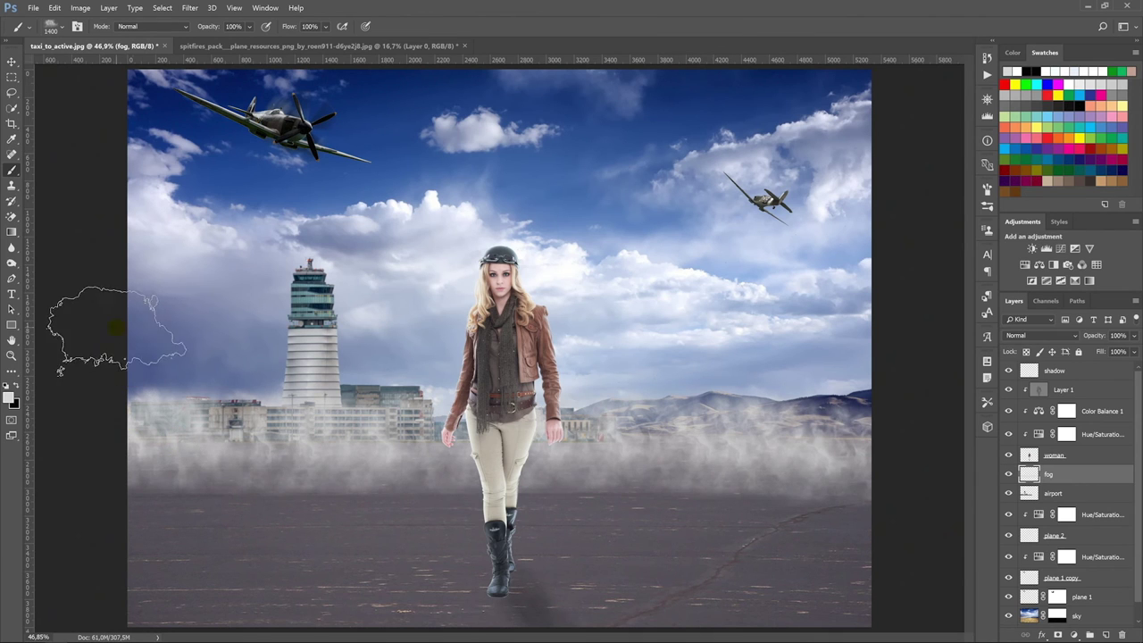
Squash the fog to half height, stretch it wider than the canvas, and raise it to the horizon.
{"action": "left_click", "coordinate": [12, 63]}
{"action": "key", "text": "ctrl+t"}
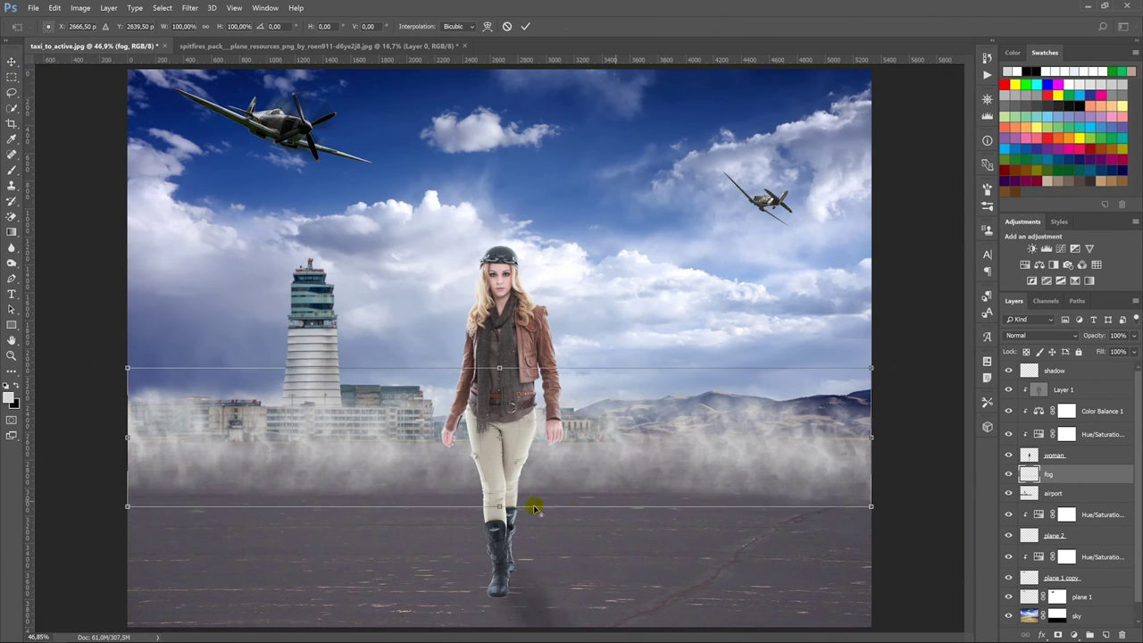
{"action": "left_click_drag", "start_coordinate": [499, 502], "coordinate": [499, 471]}
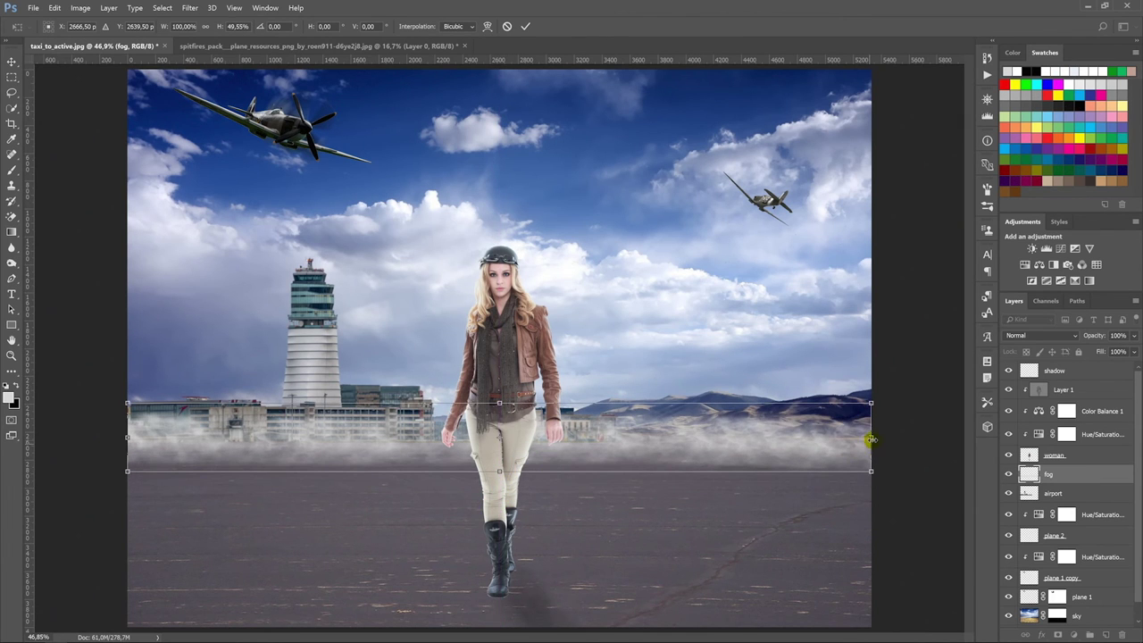
{"action": "left_click_drag", "start_coordinate": [868, 473], "coordinate": [923, 471]}
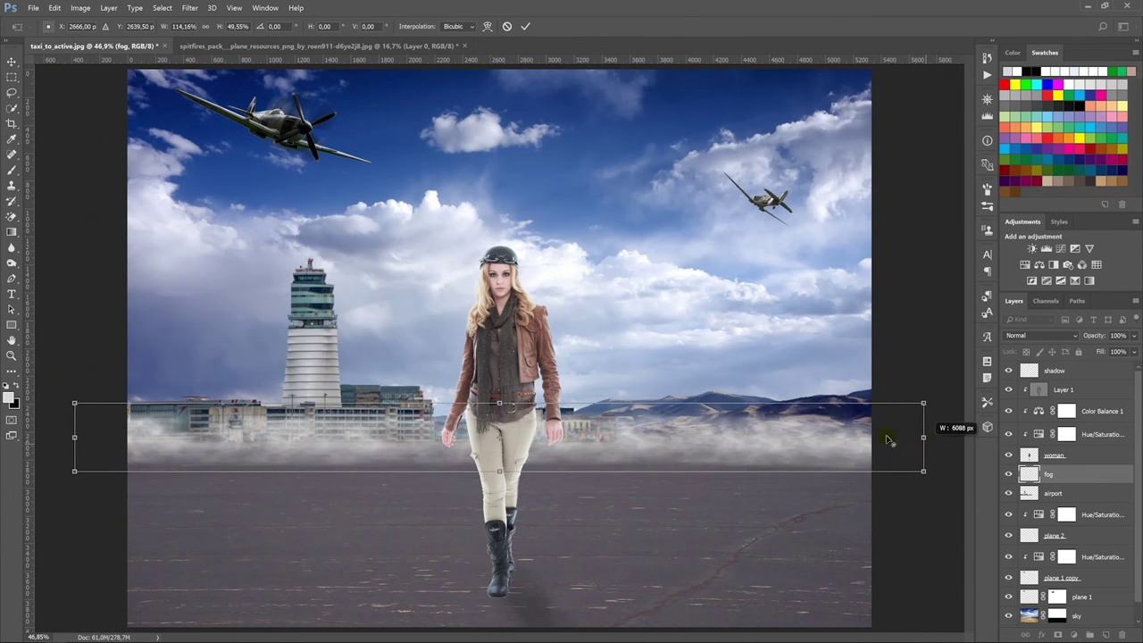
{"action": "mouse_move", "coordinate": [544, 466]}
{"action": "left_mouse_down"}
{"action": "mouse_move", "coordinate": [534, 414]}
{"action": "mouse_move", "coordinate": [501, 403]}
{"action": "left_mouse_up"}
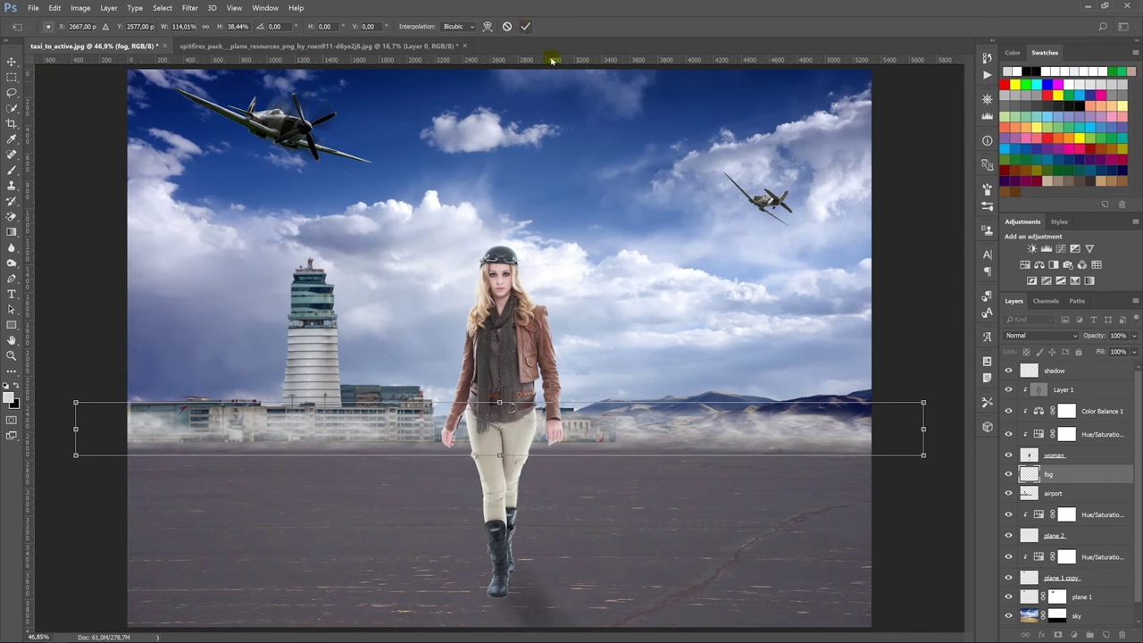
{"action": "left_click", "coordinate": [527, 26]}
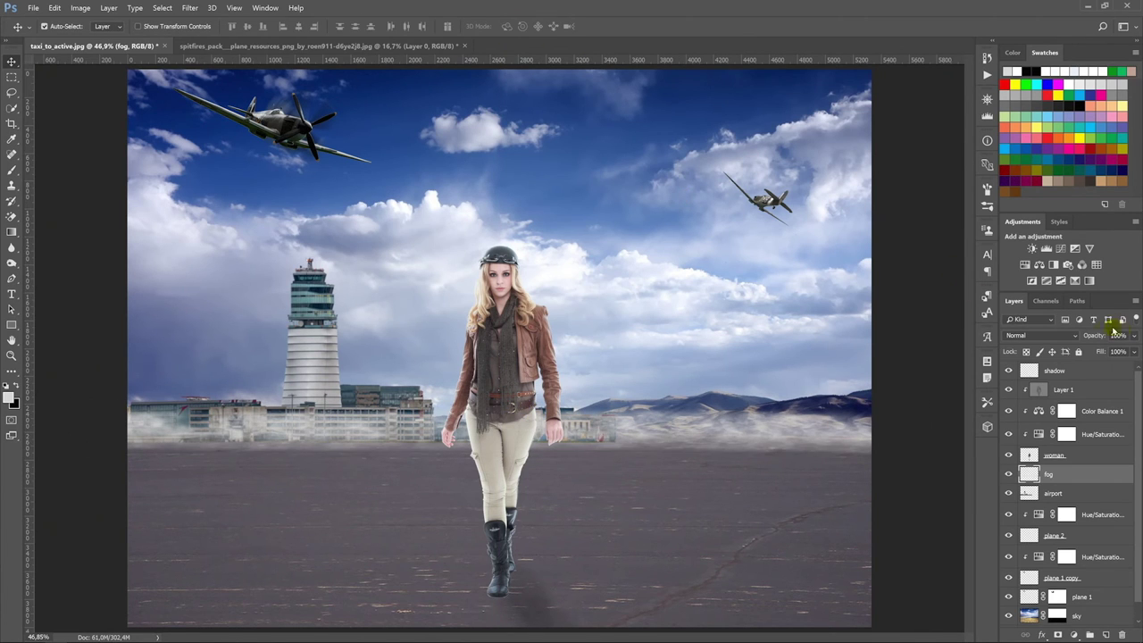
Set the fog layer to 80% opacity and soften it with a 3.2 px Gaussian Blur.
{"action": "left_click_drag", "start_coordinate": [1082, 337], "coordinate": [1078, 337]}
{"action": "left_click", "coordinate": [189, 9]}
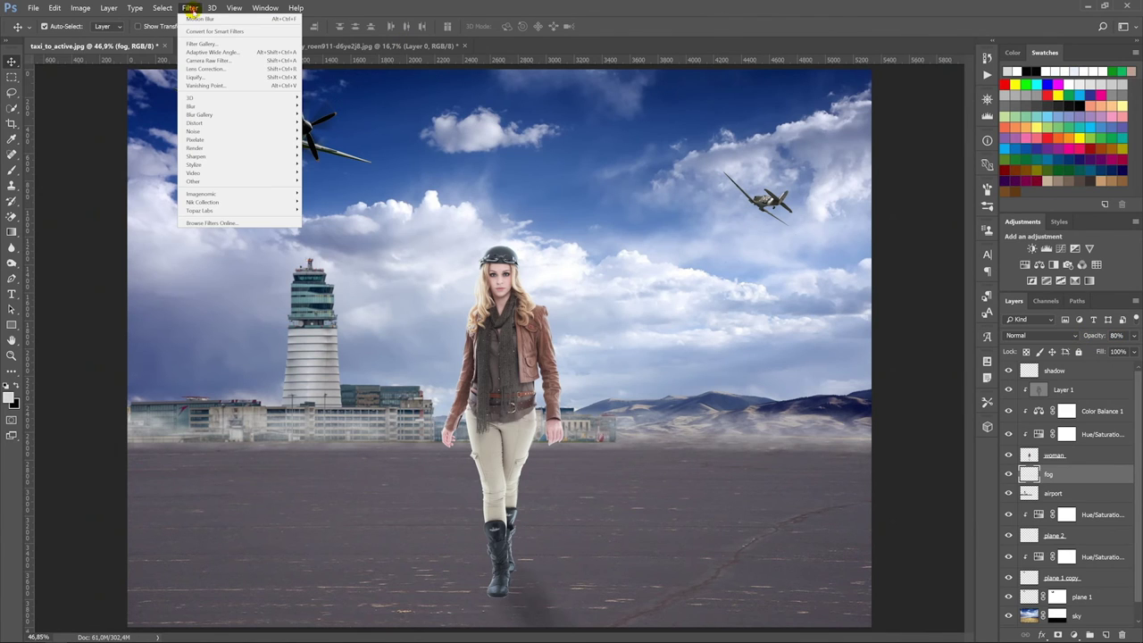
{"action": "left_click", "coordinate": [152, 141]}
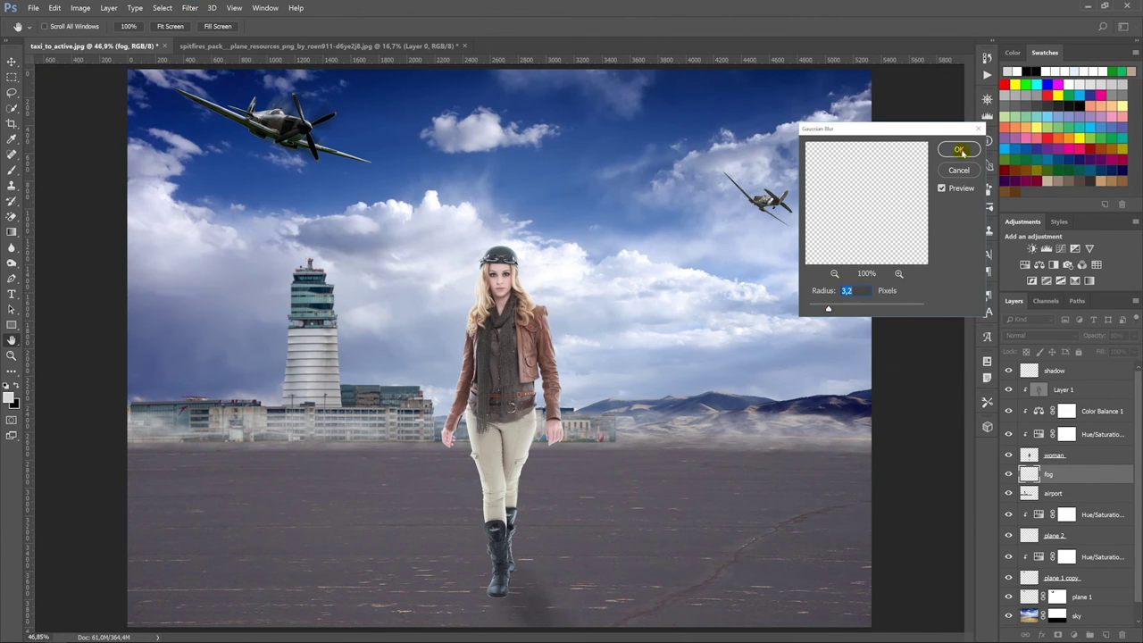
{"action": "left_click", "coordinate": [959, 150]}
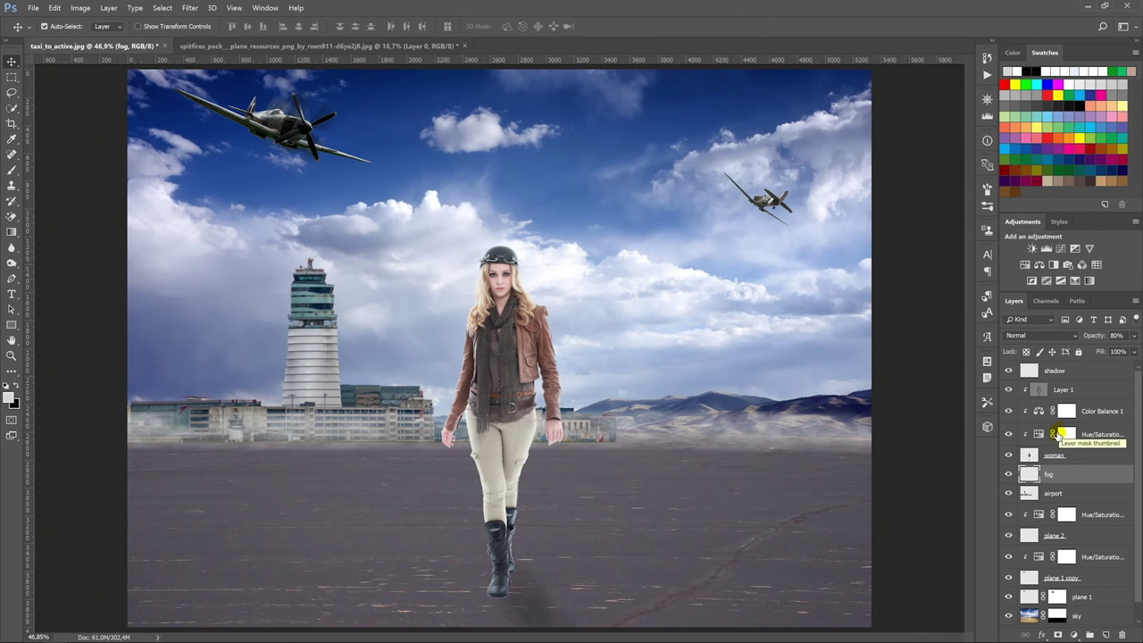
{"action": "left_click", "coordinate": [1082, 372]}
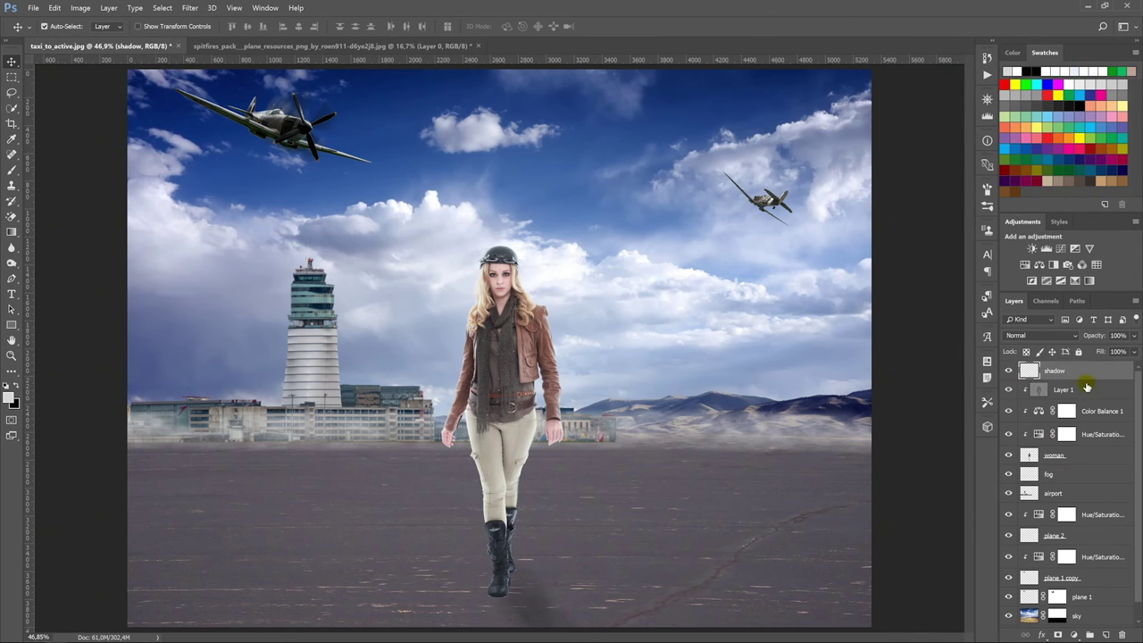
Add a new layer 'fog 2' above shadow and set the smoke brush to 70% opacity.
{"action": "left_click", "coordinate": [1105, 634]}
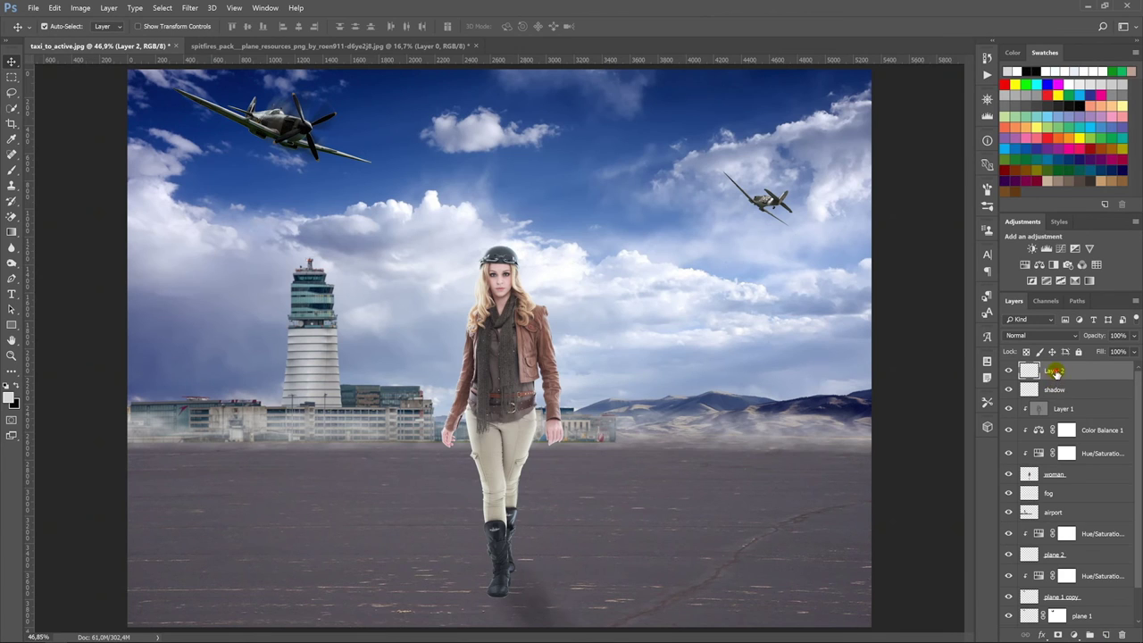
{"action": "type", "text": "fog 2"}
{"action": "key", "text": "Return"}
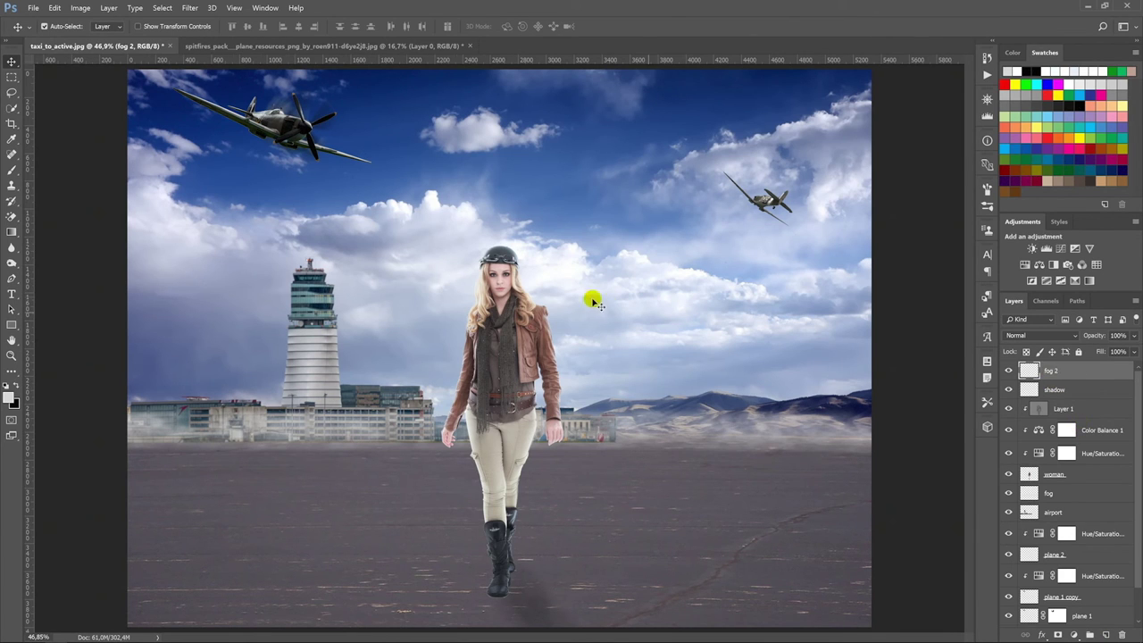
{"action": "left_click", "coordinate": [11, 171]}
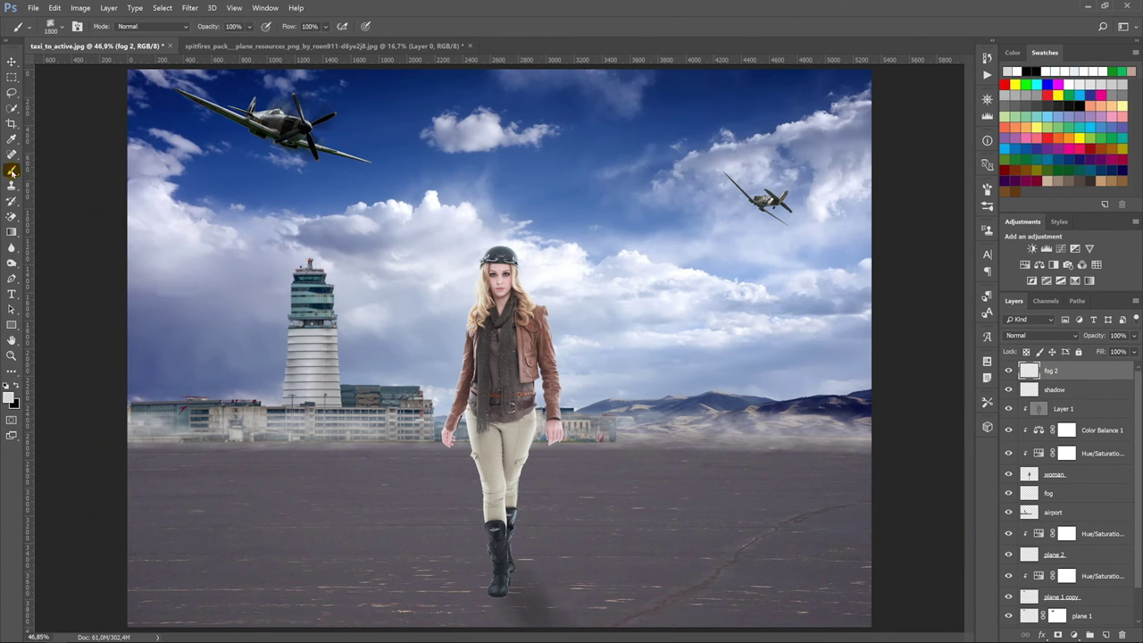
{"action": "left_click", "coordinate": [233, 26]}
{"action": "type", "text": "70"}
Paint fog across the lower tarmac, from the left side through the woman's feet to the right.
{"action": "left_click", "coordinate": [203, 553]}
{"action": "left_click", "coordinate": [255, 550]}
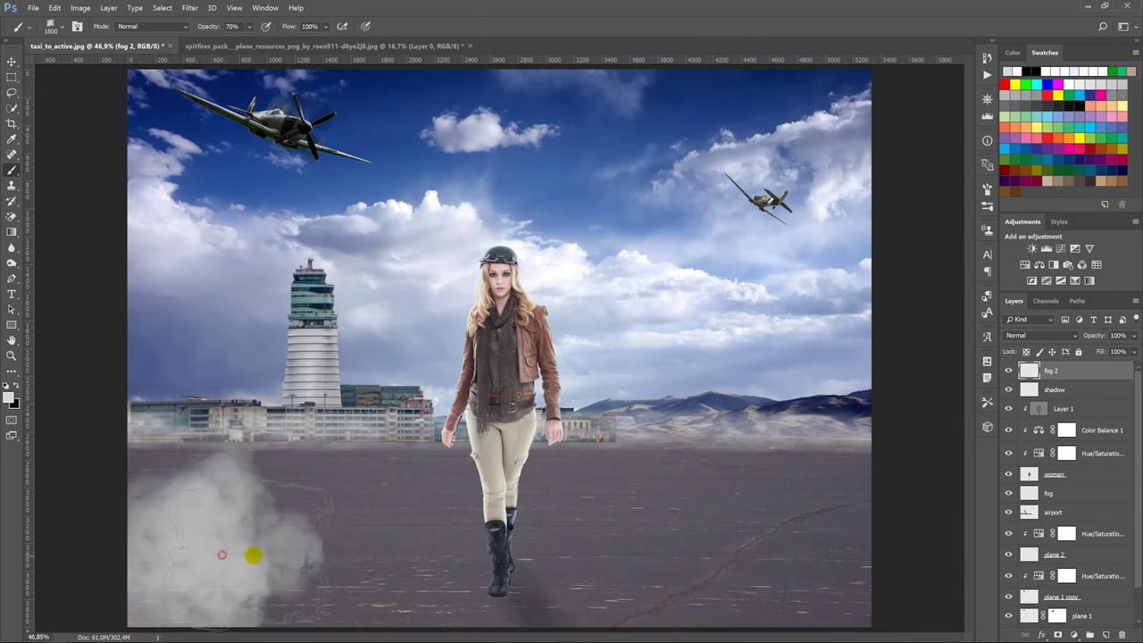
{"action": "left_click", "coordinate": [308, 563]}
{"action": "key", "text": "ctrl+minus"}
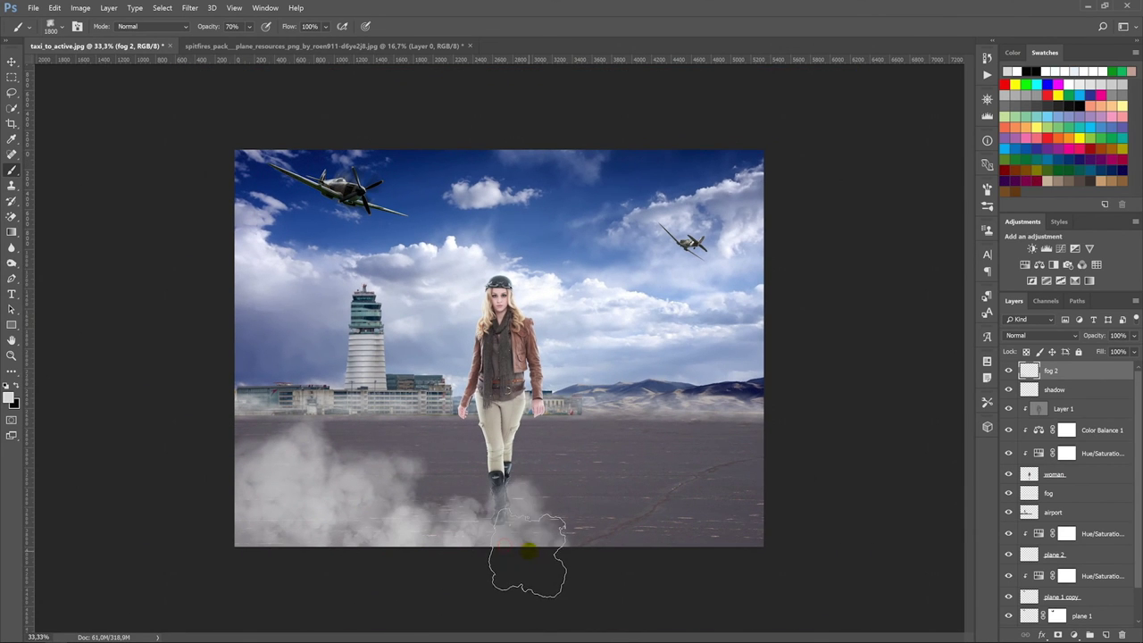
{"action": "mouse_move", "coordinate": [556, 543]}
{"action": "left_mouse_down"}
{"action": "mouse_move", "coordinate": [698, 546]}
{"action": "mouse_move", "coordinate": [495, 558]}
{"action": "left_mouse_up"}
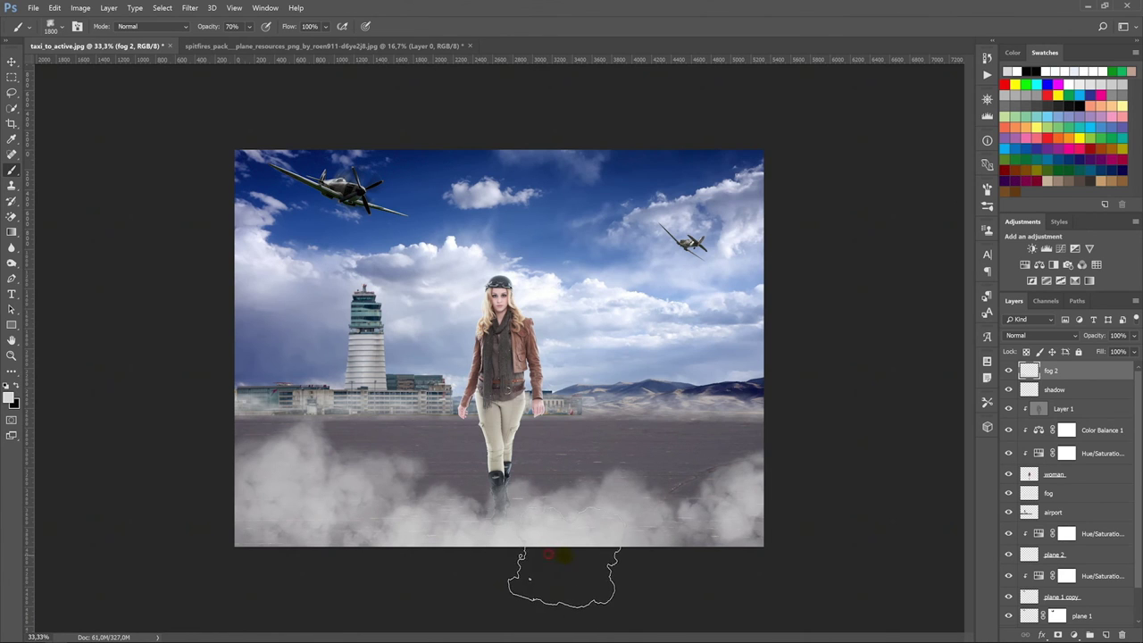
{"action": "left_click_drag", "start_coordinate": [572, 540], "coordinate": [673, 543]}
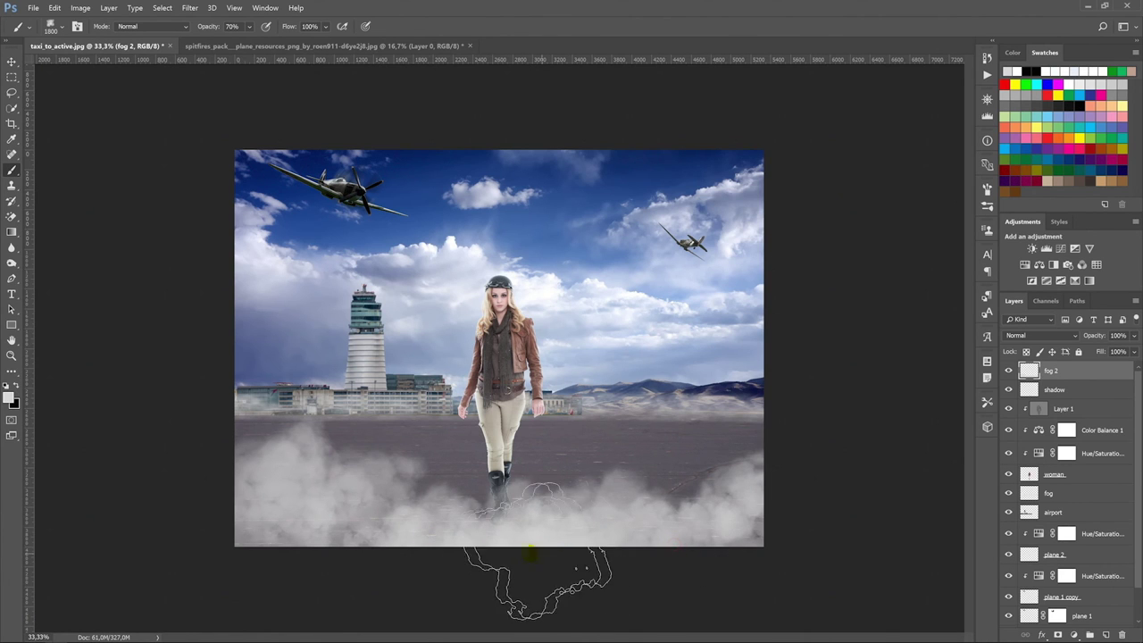
Fit the image on screen and dodge the woman's boots where they meet the fog.
{"action": "left_click", "coordinate": [12, 61]}
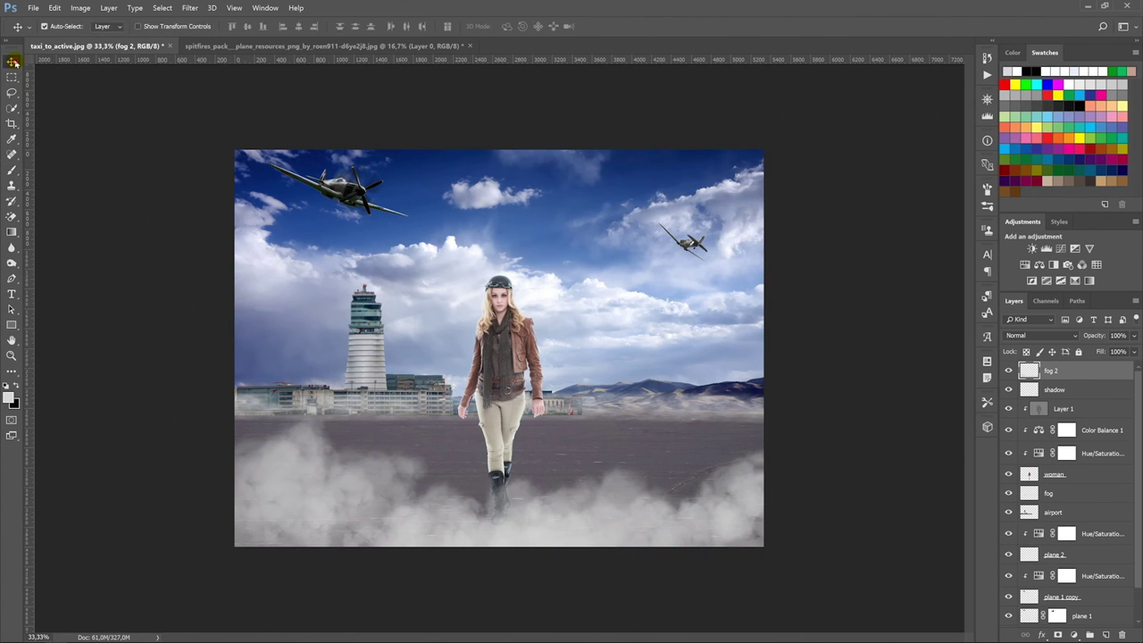
{"action": "key", "text": "ctrl+0"}
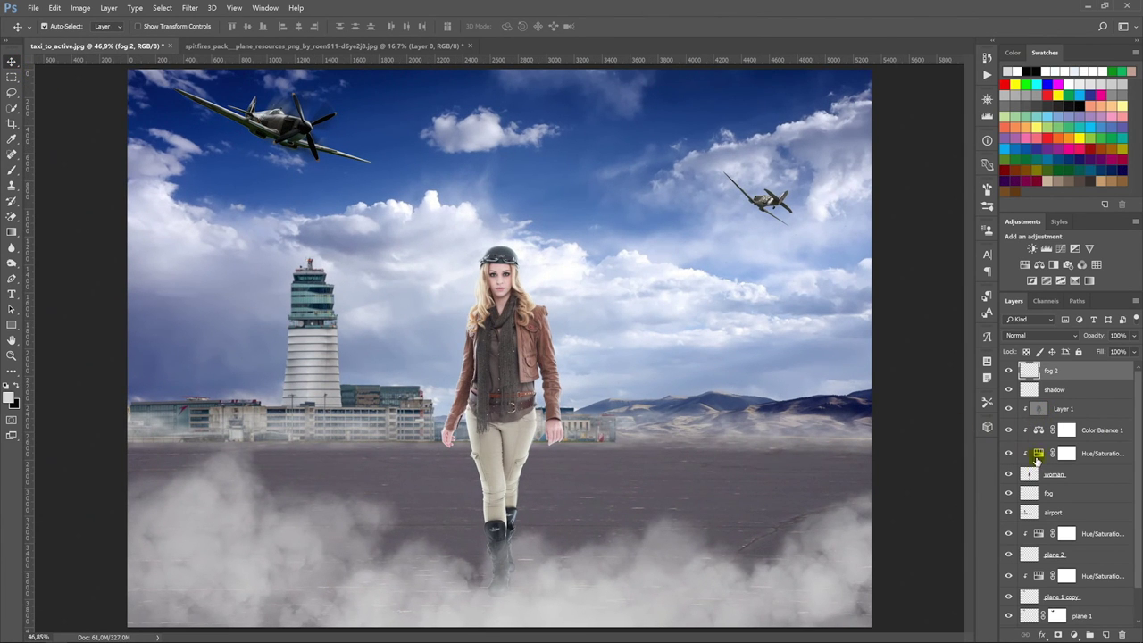
{"action": "left_click", "coordinate": [1030, 474]}
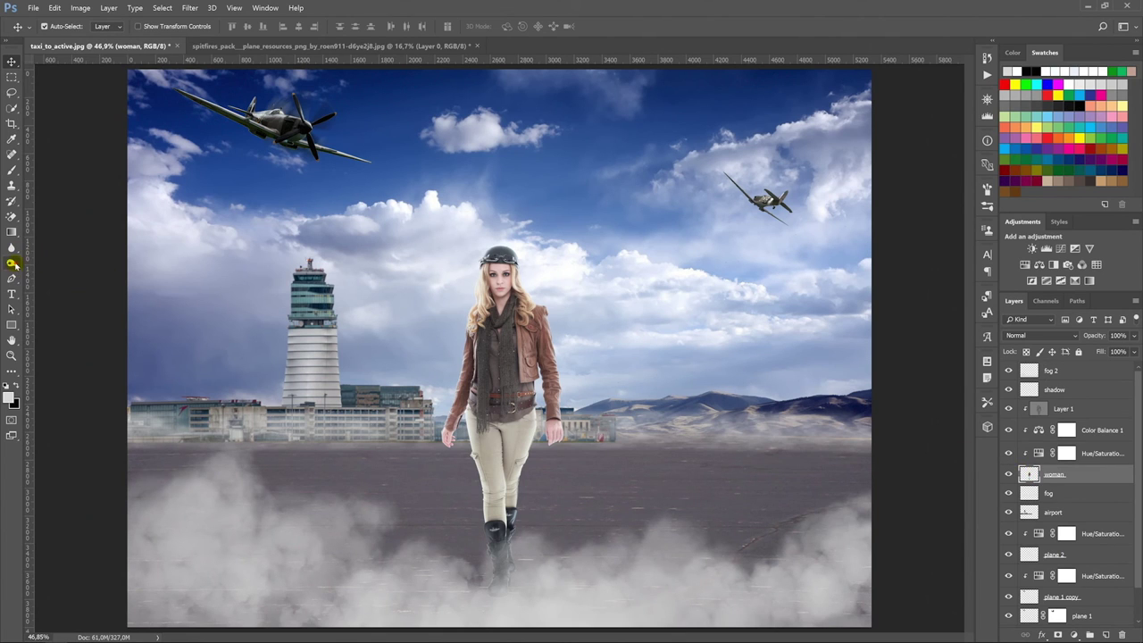
{"action": "left_click", "coordinate": [13, 263]}
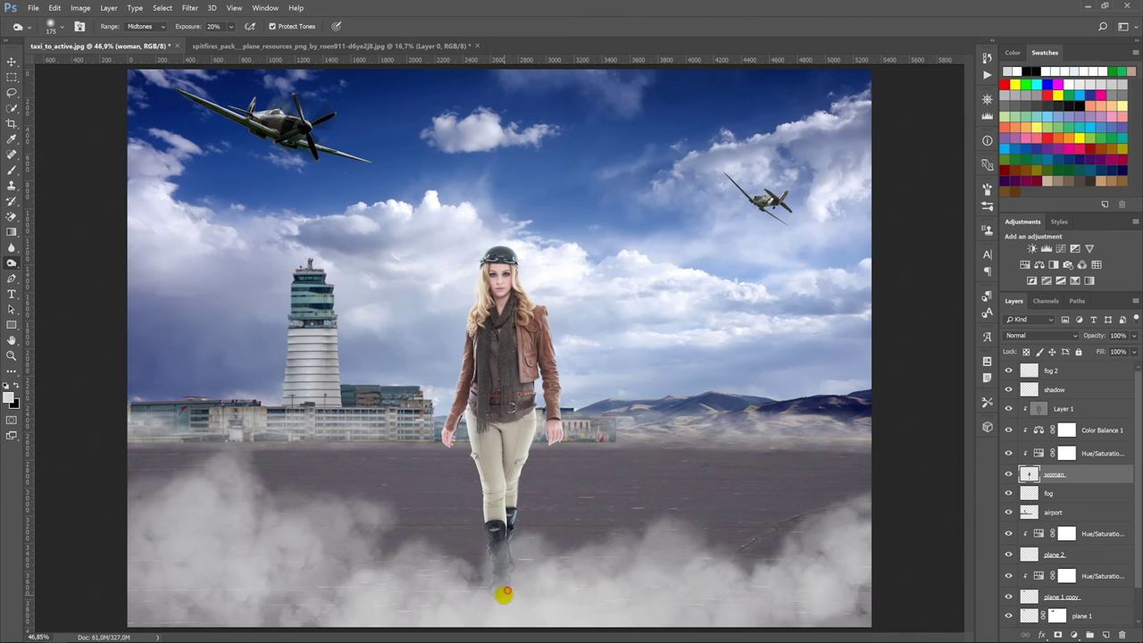
{"action": "left_click_drag", "start_coordinate": [486, 589], "coordinate": [511, 585]}
Reselect the fog 2 layer and make the fog brush a bit smaller.
{"action": "left_click", "coordinate": [1071, 372]}
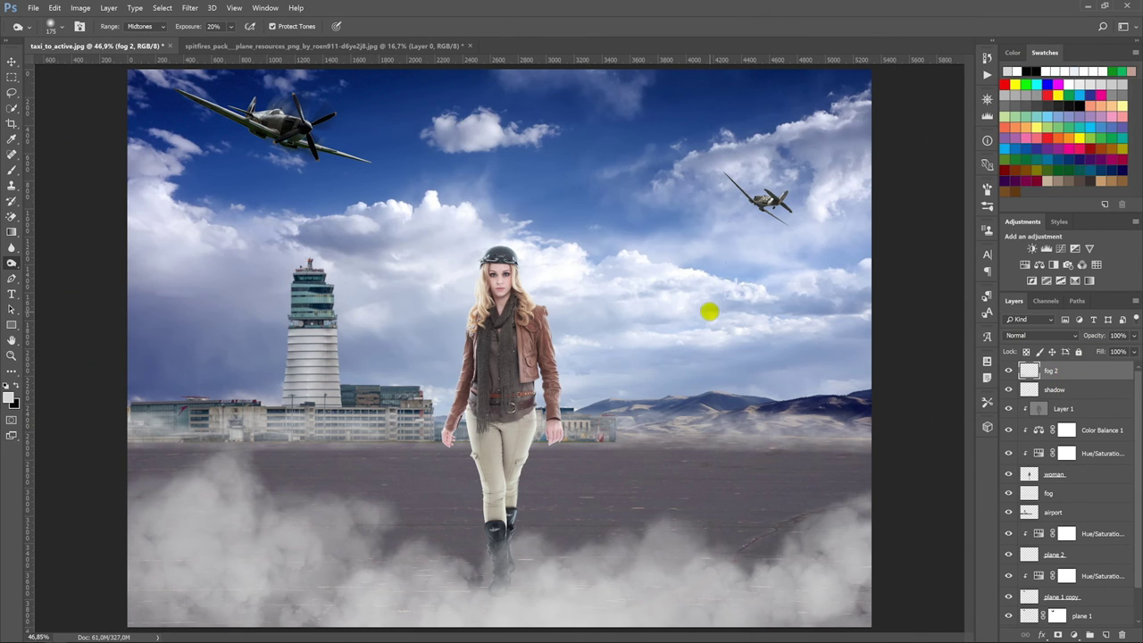
{"action": "key", "text": "b"}
{"action": "key", "text": "bracketleft"}
{"action": "key", "text": "bracketleft"}
{"action": "key", "text": "bracketleft"}
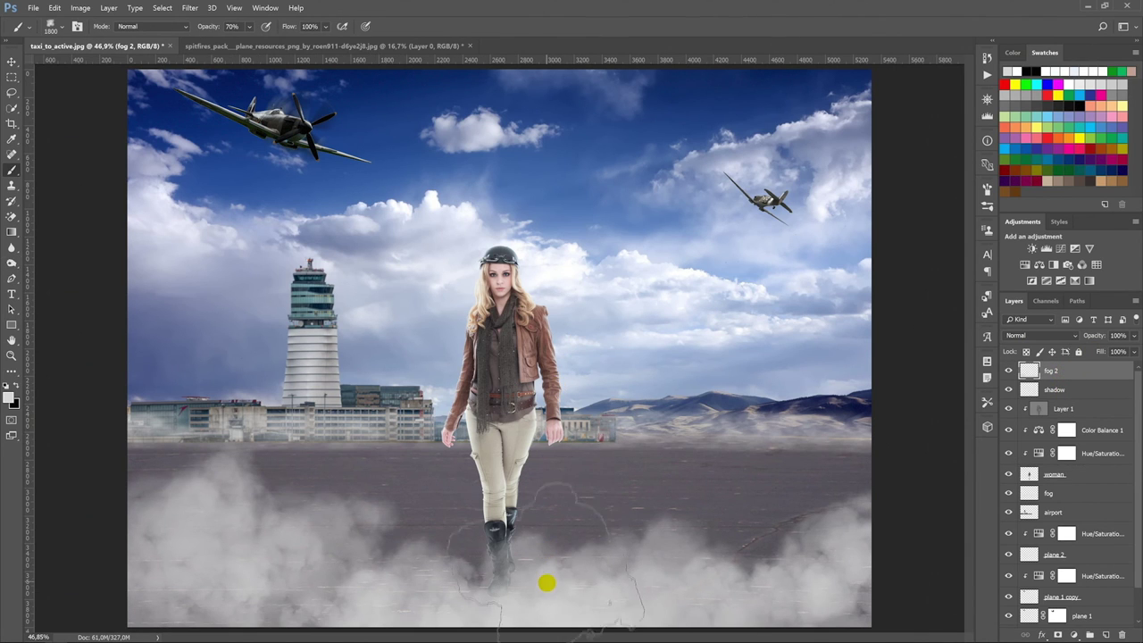
{"action": "key", "text": "bracketleft"}
{"action": "key", "text": "bracketleft"}
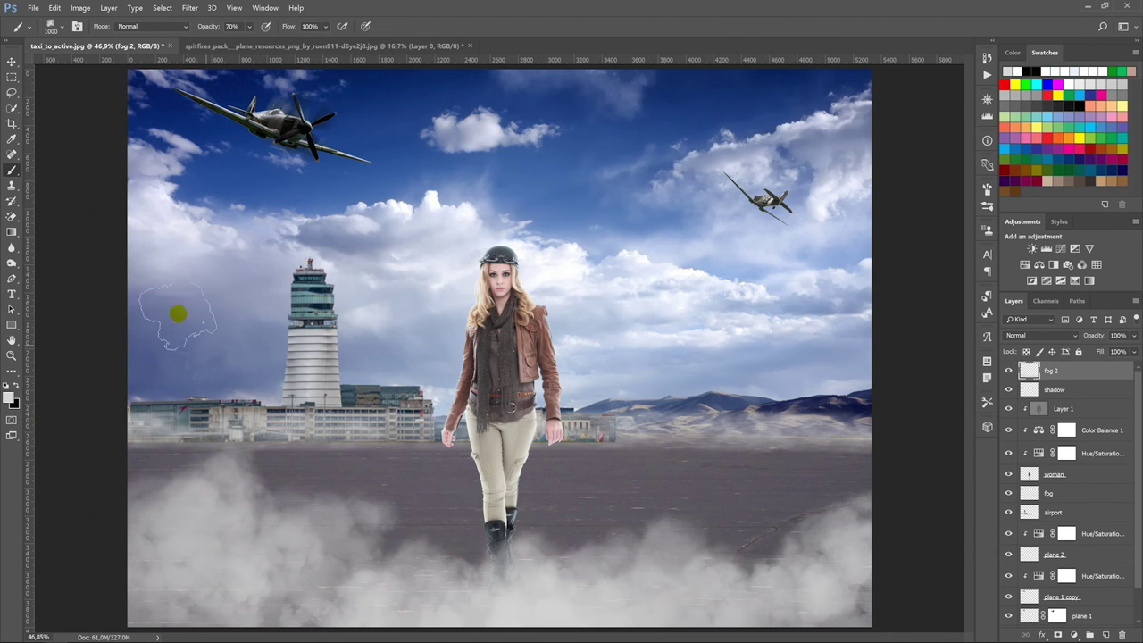
{"action": "left_click", "coordinate": [11, 59]}
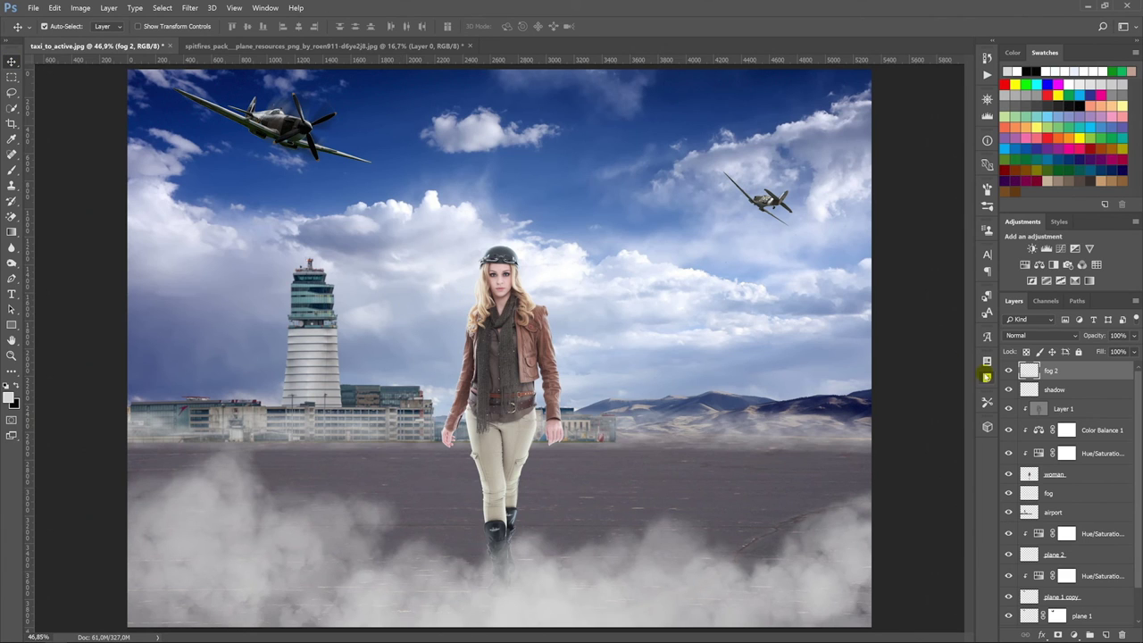
{"action": "scroll", "coordinate": [1107, 472], "scroll_direction": "down", "scroll_amount": 2}
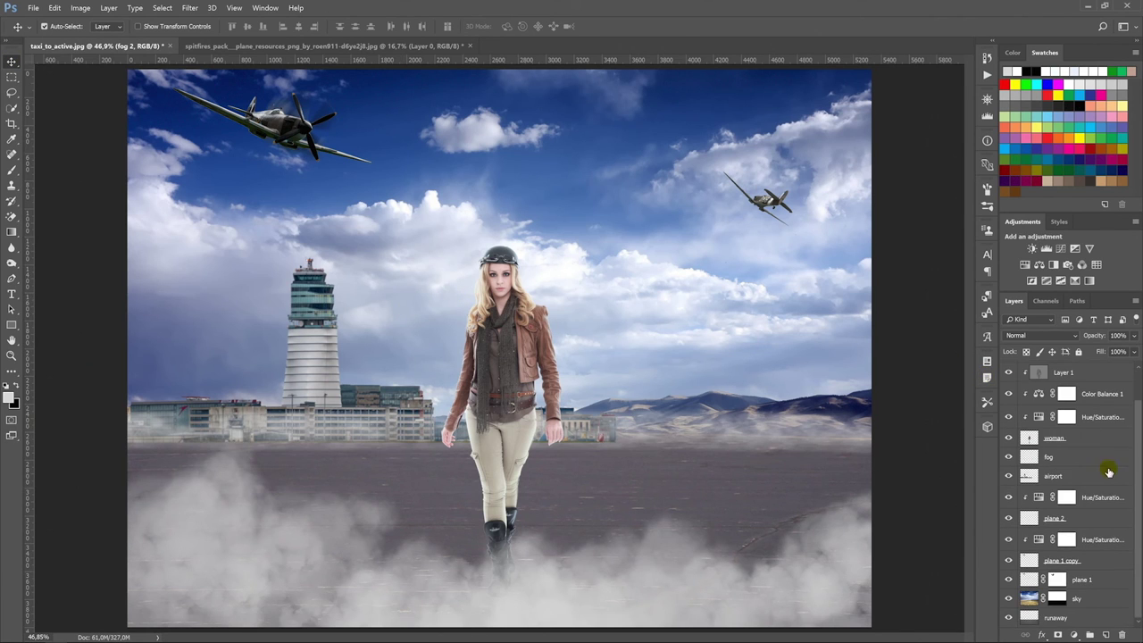
Group all the composite's layers and stamp a merged copy on top as Layer 2.
{"action": "left_click", "coordinate": [1107, 616], "text": "shift"}
{"action": "key", "text": "ctrl+g"}
{"action": "key", "text": "ctrl+shift+alt+e"}
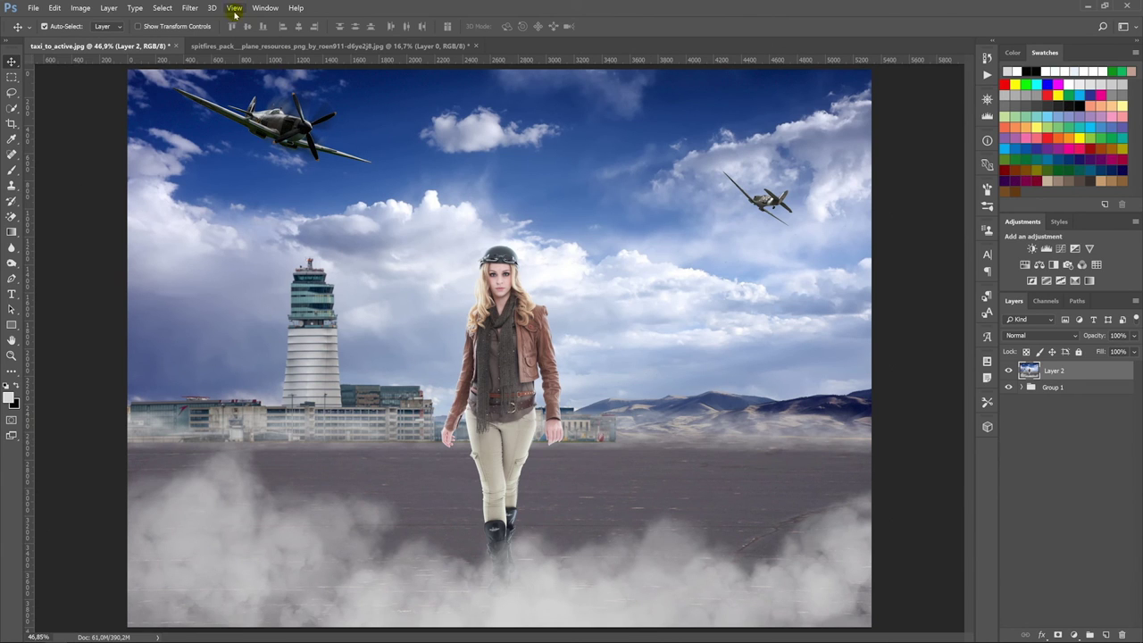
Grade Layer 2 in Camera Raw: contrast +58, lower highlights, dehaze +5, vignette -11.
{"action": "left_click", "coordinate": [190, 8]}
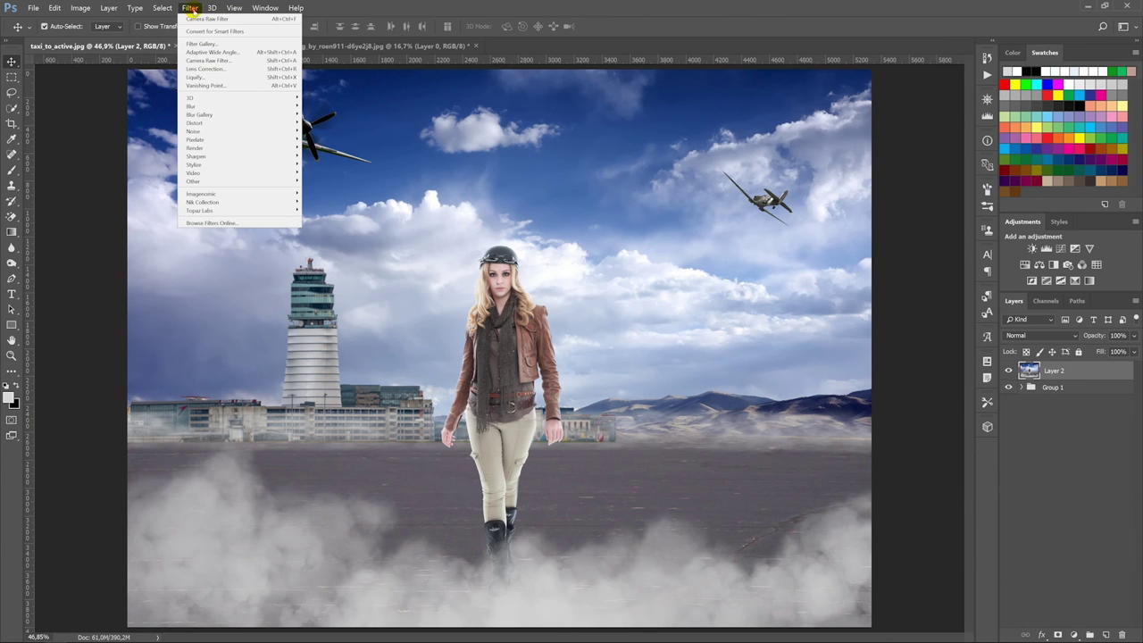
{"action": "left_click", "coordinate": [250, 61]}
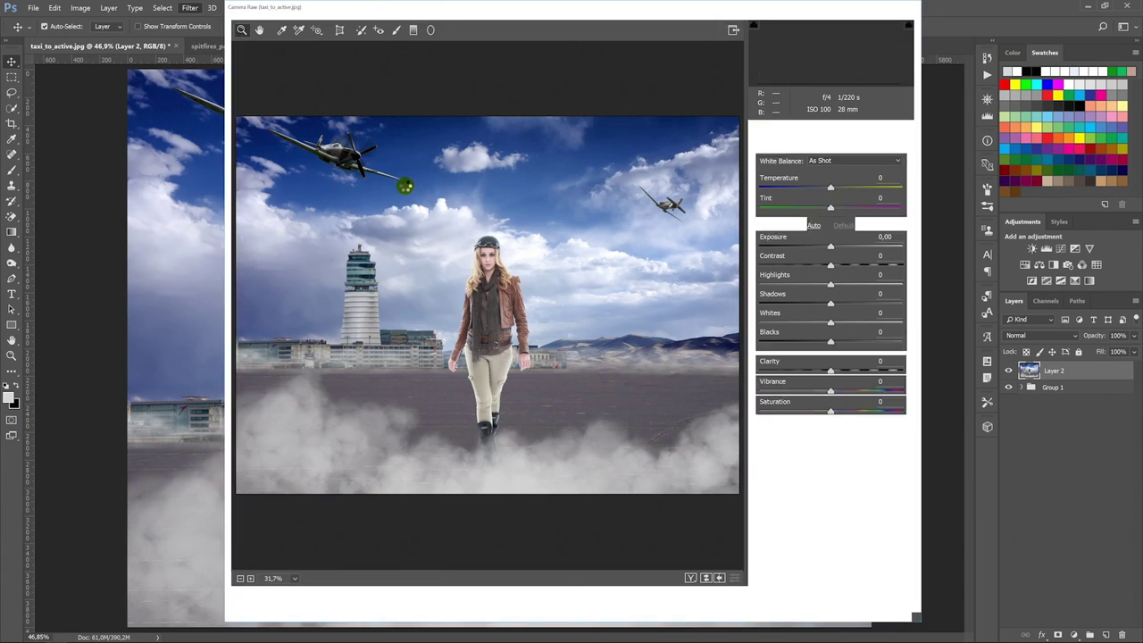
{"action": "left_click_drag", "start_coordinate": [833, 271], "coordinate": [870, 270]}
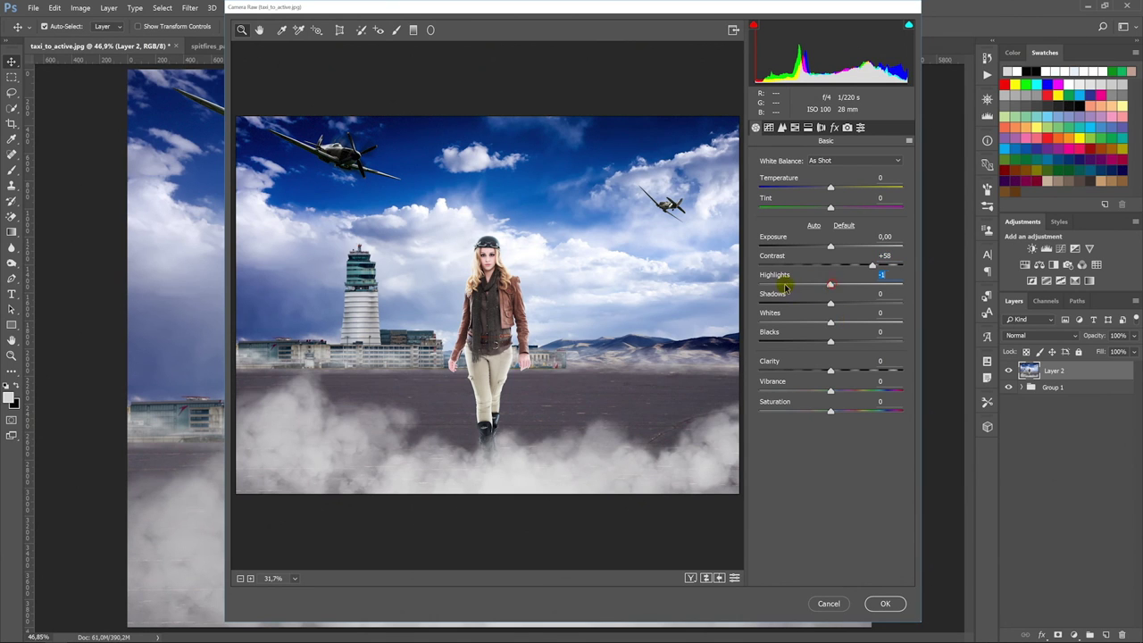
{"action": "mouse_move", "coordinate": [786, 286]}
{"action": "left_mouse_down"}
{"action": "mouse_move", "coordinate": [874, 308]}
{"action": "mouse_move", "coordinate": [813, 343]}
{"action": "mouse_move", "coordinate": [854, 374]}
{"action": "mouse_move", "coordinate": [817, 393]}
{"action": "left_mouse_up"}
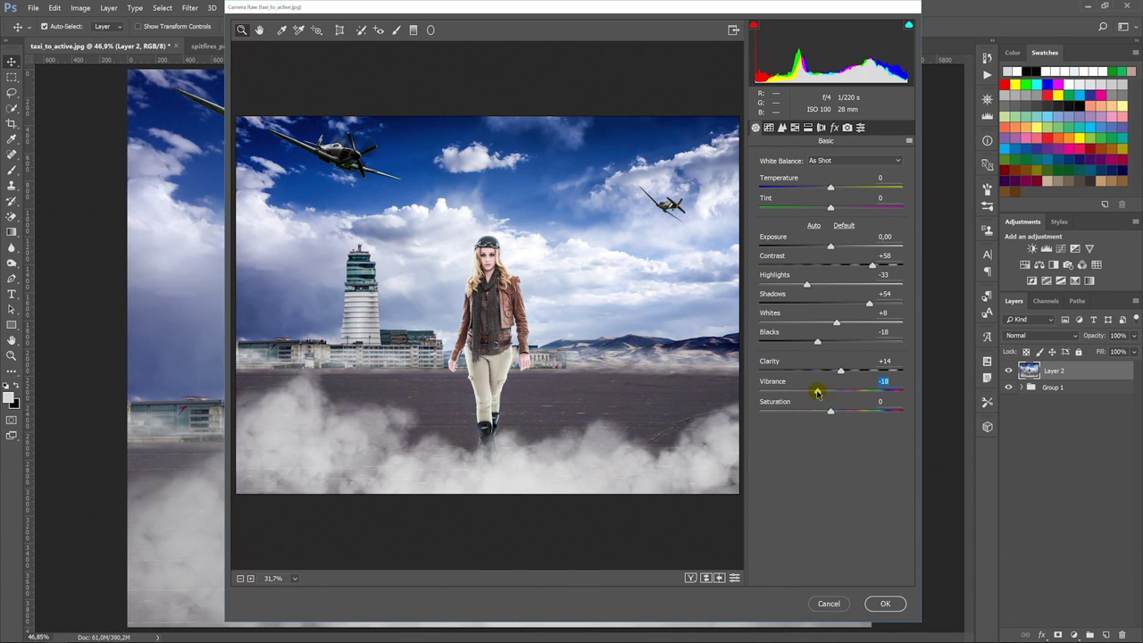
{"action": "left_click", "coordinate": [835, 130]}
{"action": "left_click_drag", "start_coordinate": [836, 185], "coordinate": [838, 186]}
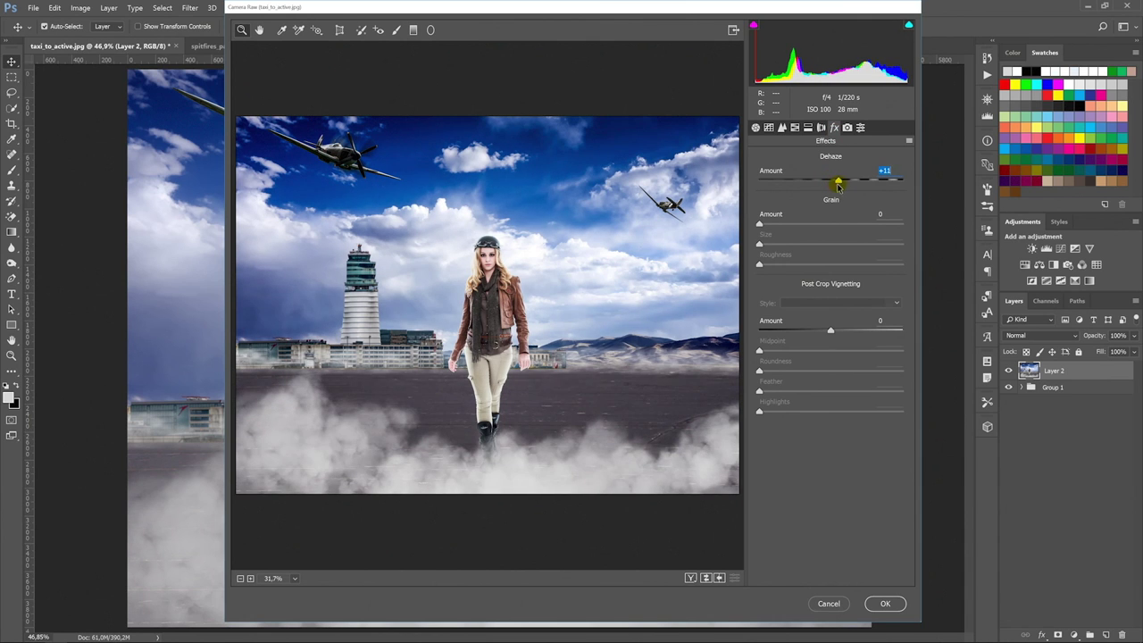
{"action": "left_click_drag", "start_coordinate": [830, 331], "coordinate": [822, 330]}
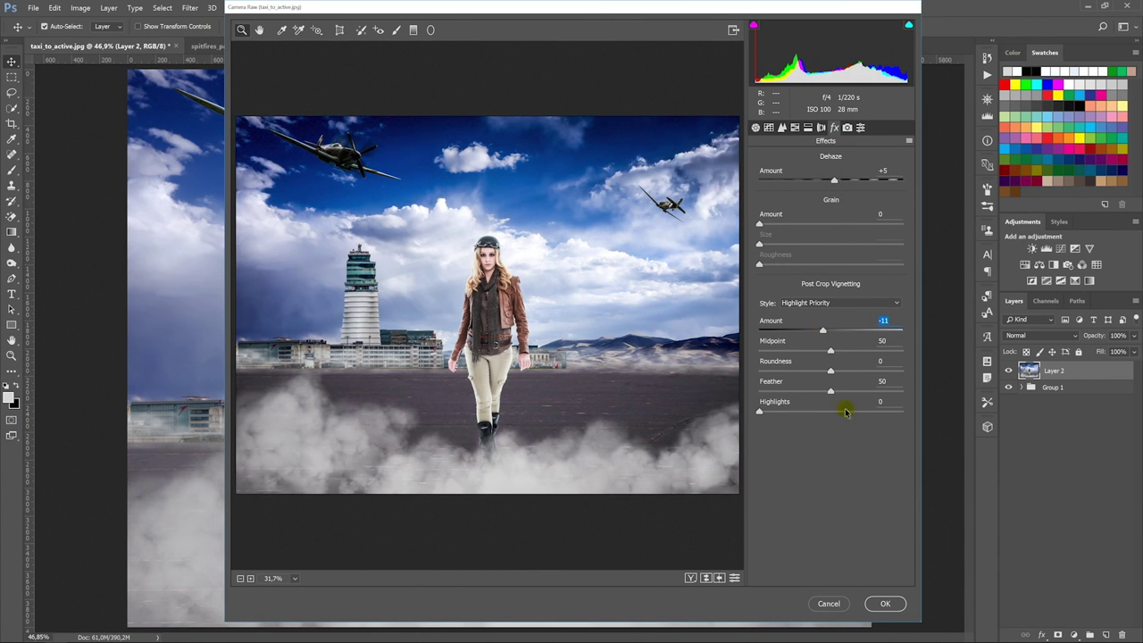
{"action": "left_click", "coordinate": [885, 604]}
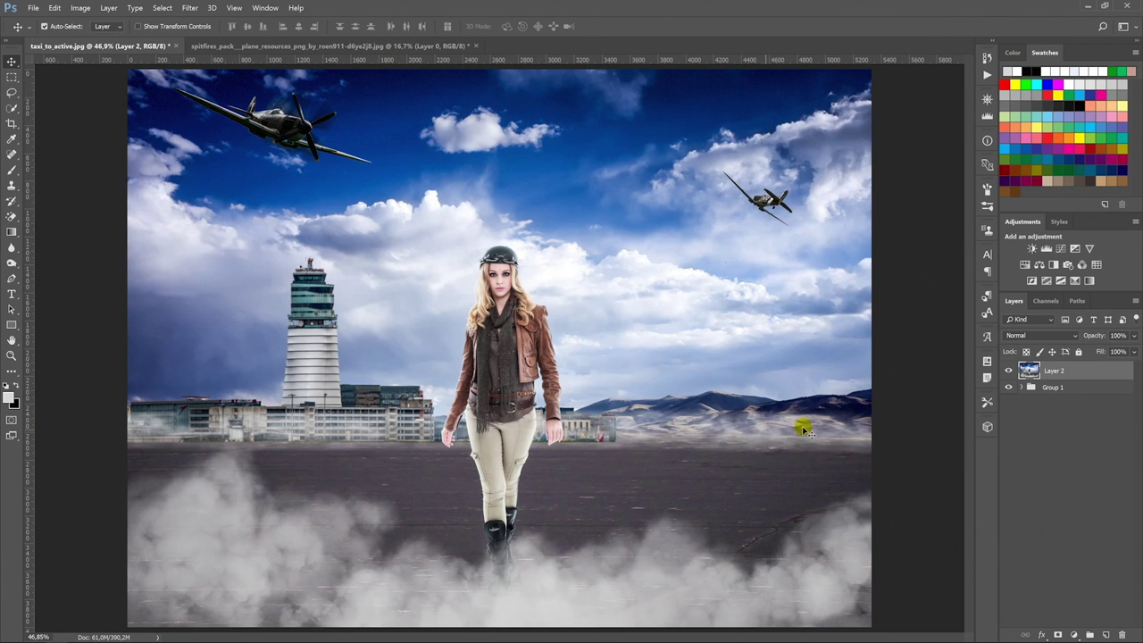
Add a Color Balance adjustment clipped to Layer 2, shifting midtones toward cyan and blue.
{"action": "left_click", "coordinate": [1070, 634]}
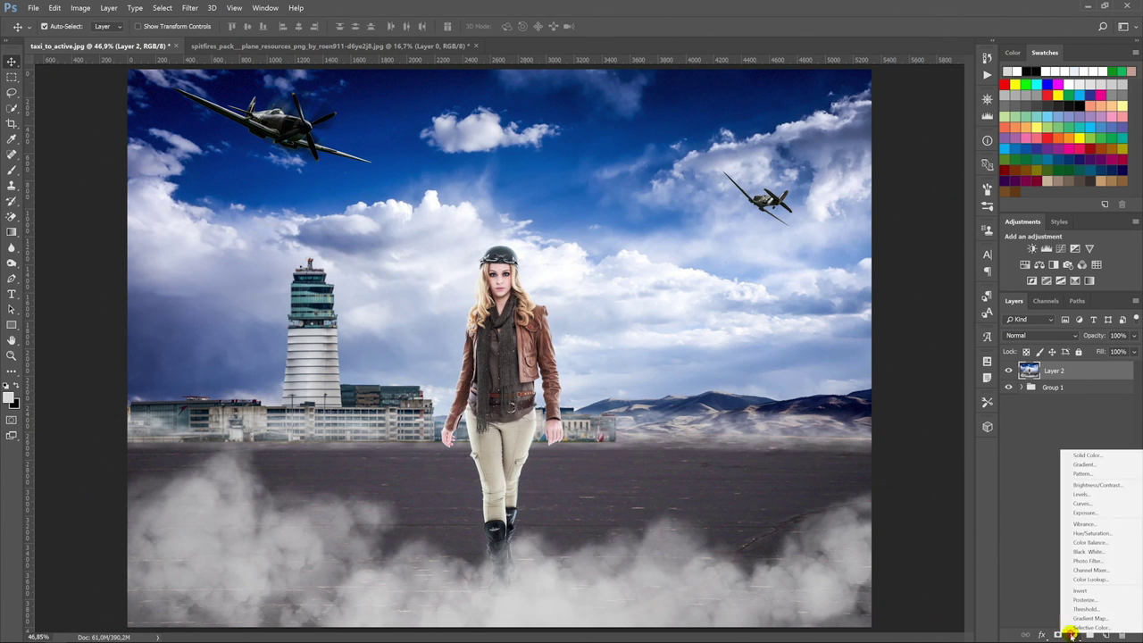
{"action": "left_click", "coordinate": [1083, 542]}
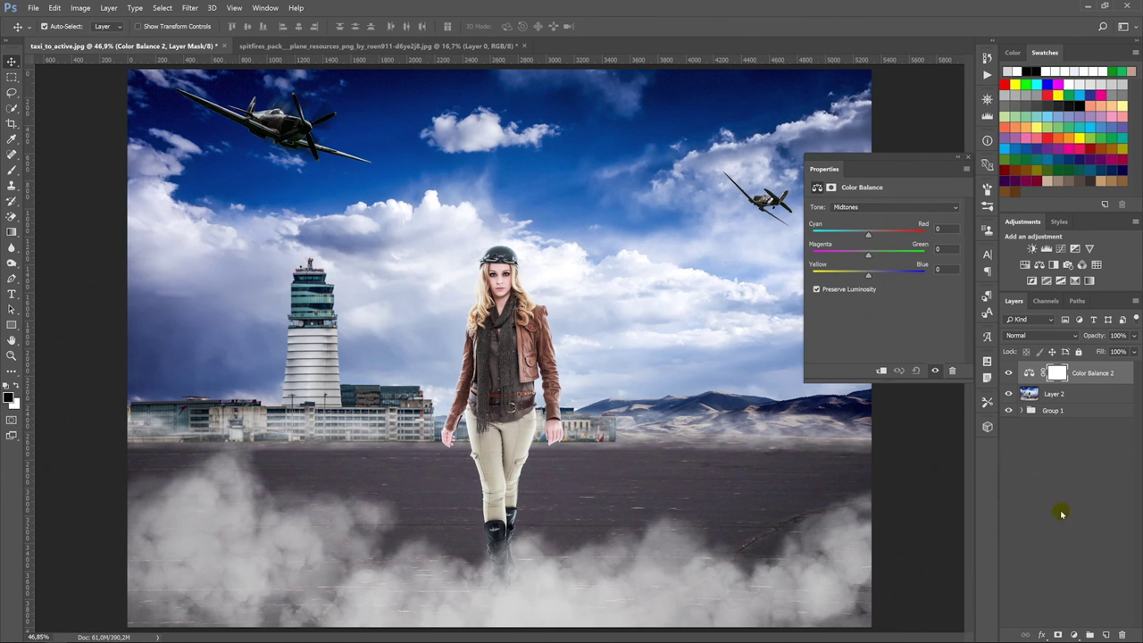
{"action": "left_click", "coordinate": [881, 370]}
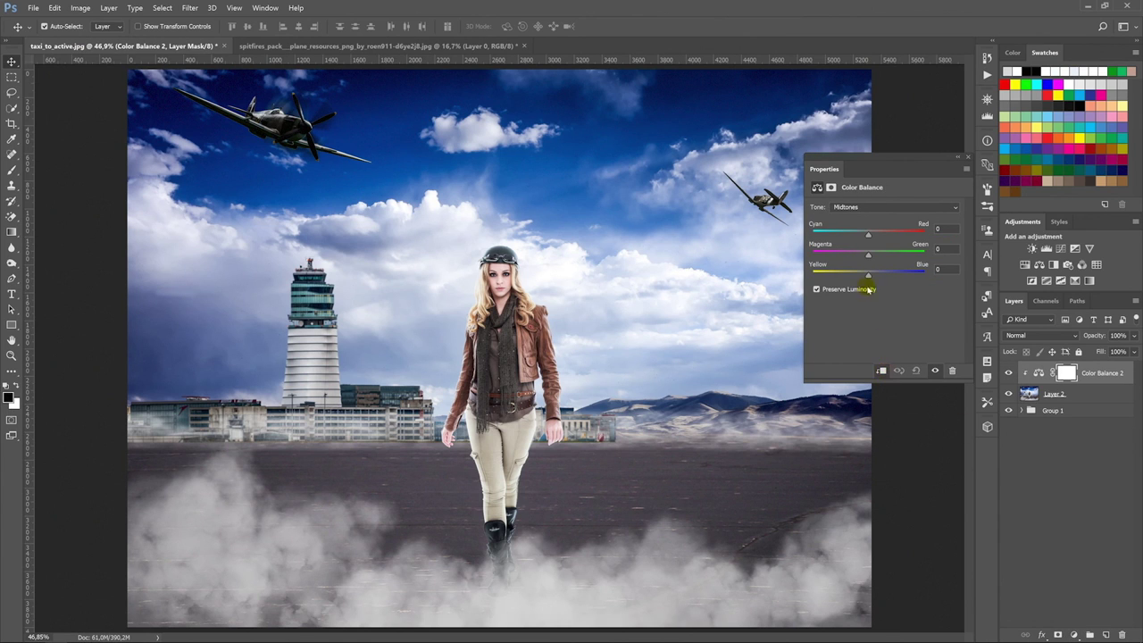
{"action": "left_click_drag", "start_coordinate": [866, 235], "coordinate": [858, 234]}
{"action": "left_click_drag", "start_coordinate": [868, 273], "coordinate": [880, 279]}
Set the Color Balance shadows to cyan-red -4 and yellow-blue -13.
{"action": "left_click", "coordinate": [875, 208]}
{"action": "left_click", "coordinate": [864, 217]}
{"action": "left_click_drag", "start_coordinate": [867, 237], "coordinate": [865, 237]}
{"action": "left_click_drag", "start_coordinate": [873, 277], "coordinate": [860, 278]}
Set the Color Balance highlights to cyan-red +3 and yellow-blue -3.
{"action": "left_click", "coordinate": [880, 207]}
{"action": "left_click", "coordinate": [868, 230]}
{"action": "left_click_drag", "start_coordinate": [867, 274], "coordinate": [862, 276]}
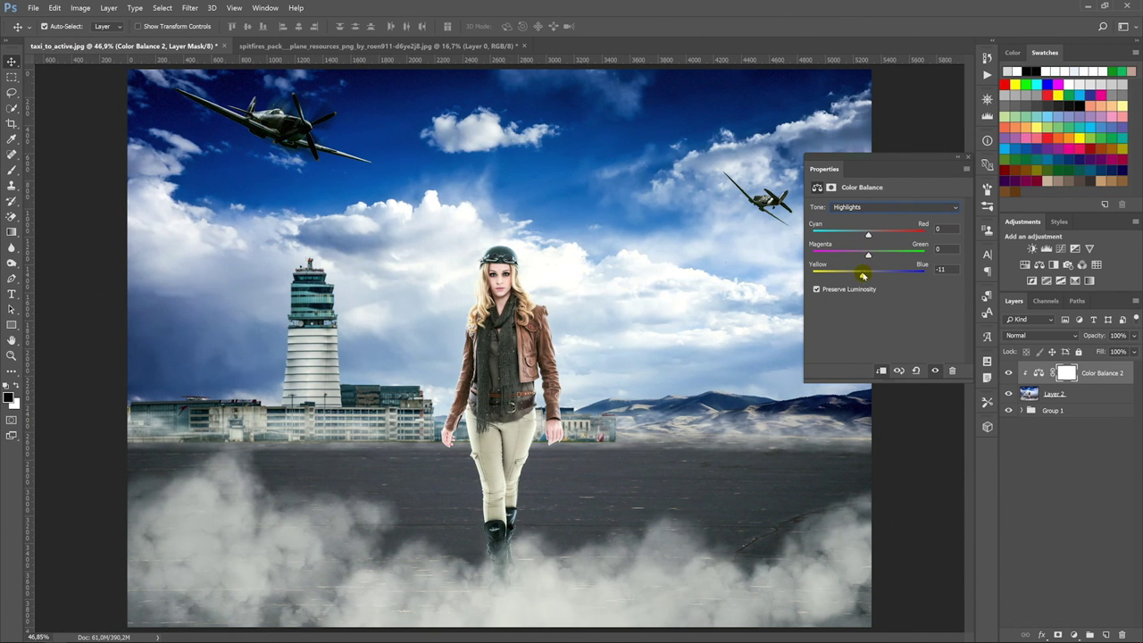
{"action": "left_click_drag", "start_coordinate": [867, 234], "coordinate": [869, 235]}
{"action": "left_click_drag", "start_coordinate": [868, 278], "coordinate": [865, 276]}
{"action": "left_click", "coordinate": [967, 158]}
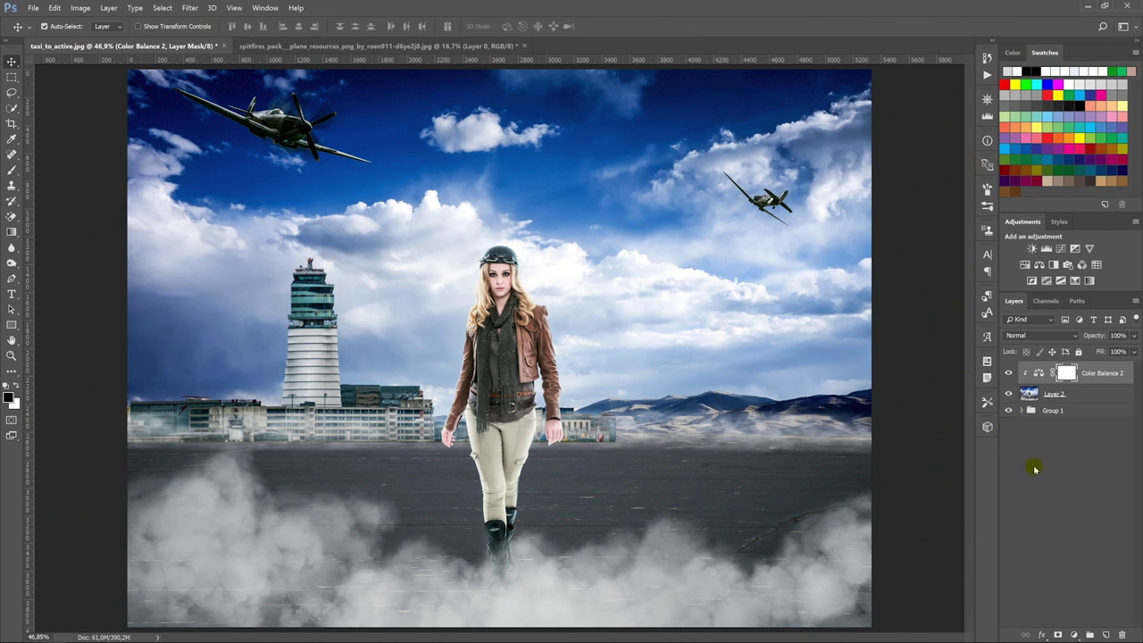